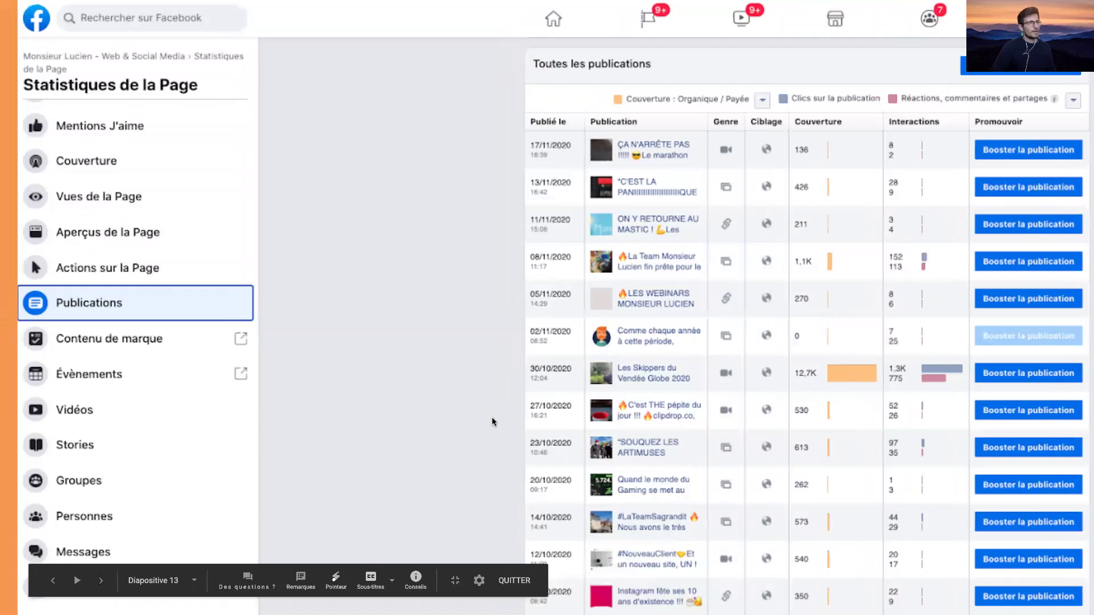
Exit the webinar slideshow and switch to the Facebook page statistics.
click(491, 417)
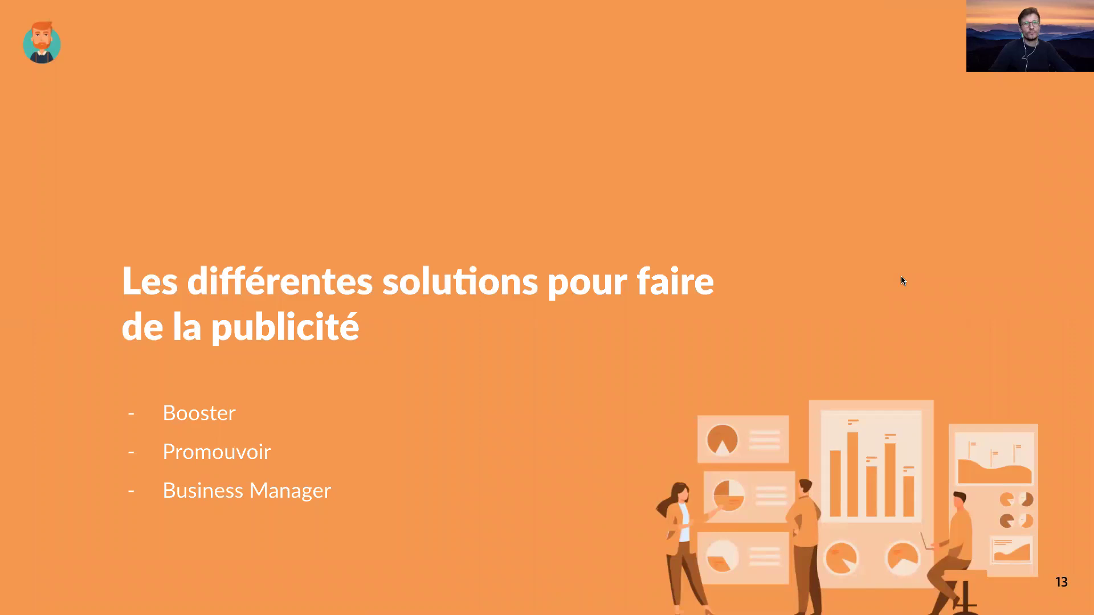
key(Escape)
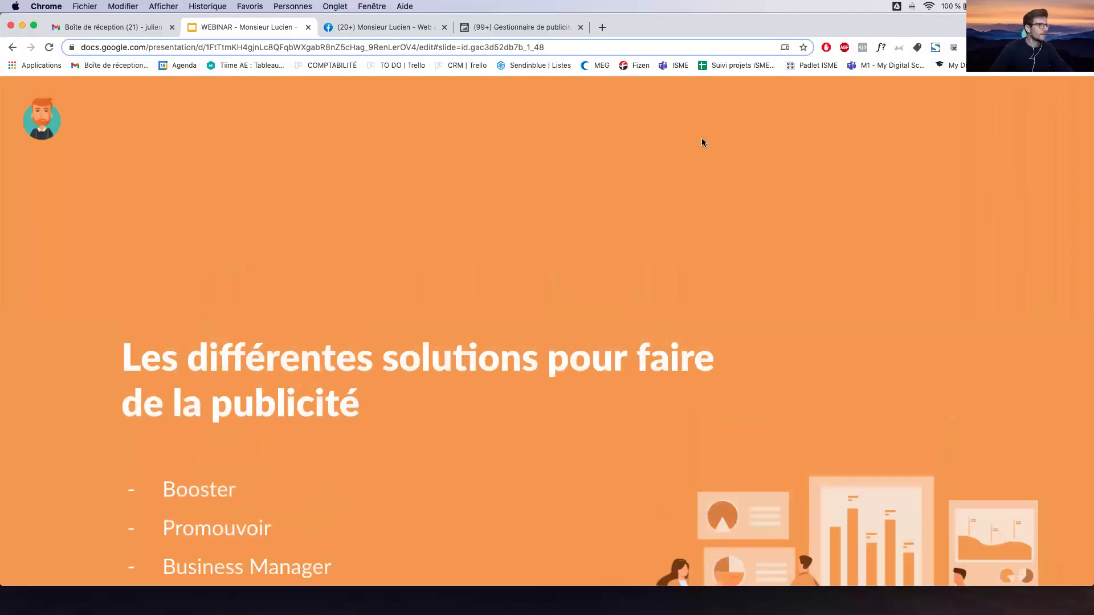
click(432, 35)
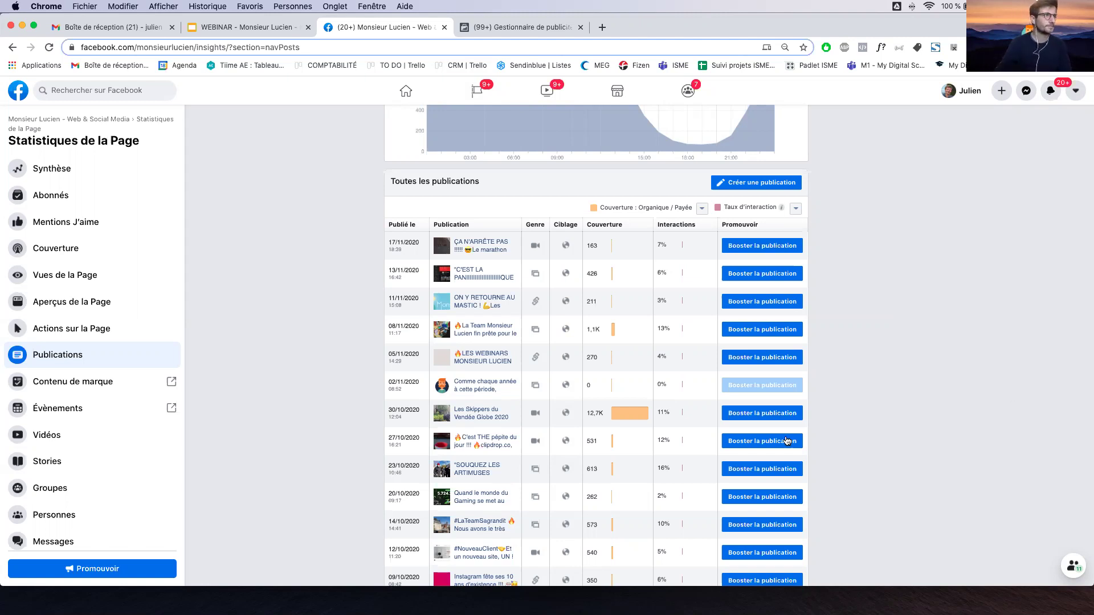
Switch to the Ads Manager and dismiss both notices above the campaign list.
click(537, 29)
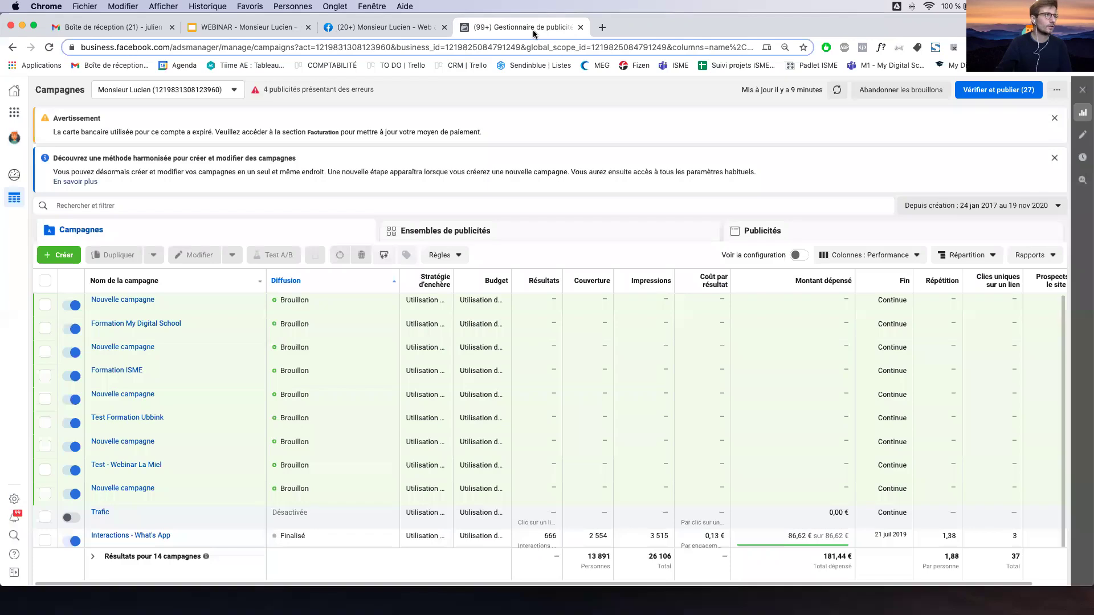
click(1053, 120)
click(1053, 118)
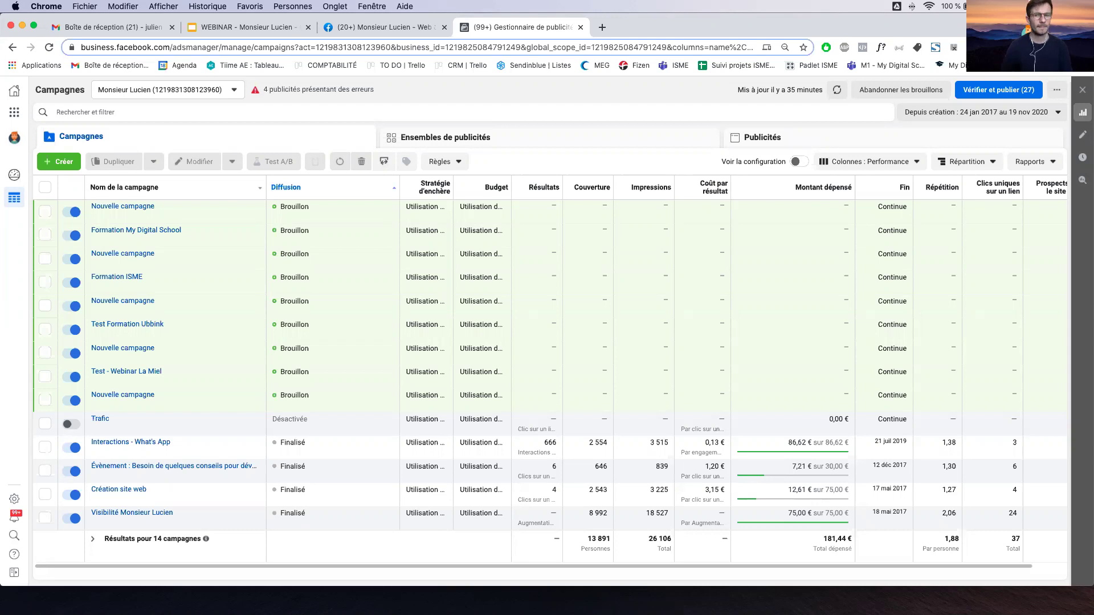
Create a new campaign with Trafic, from the Considération group, as its objective.
click(61, 164)
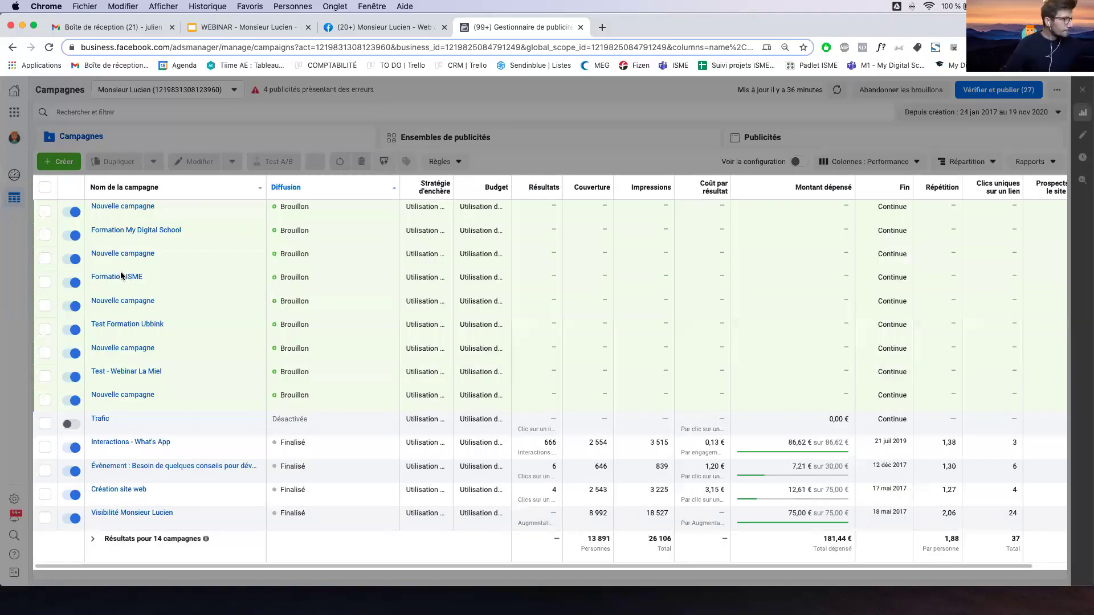
click(124, 254)
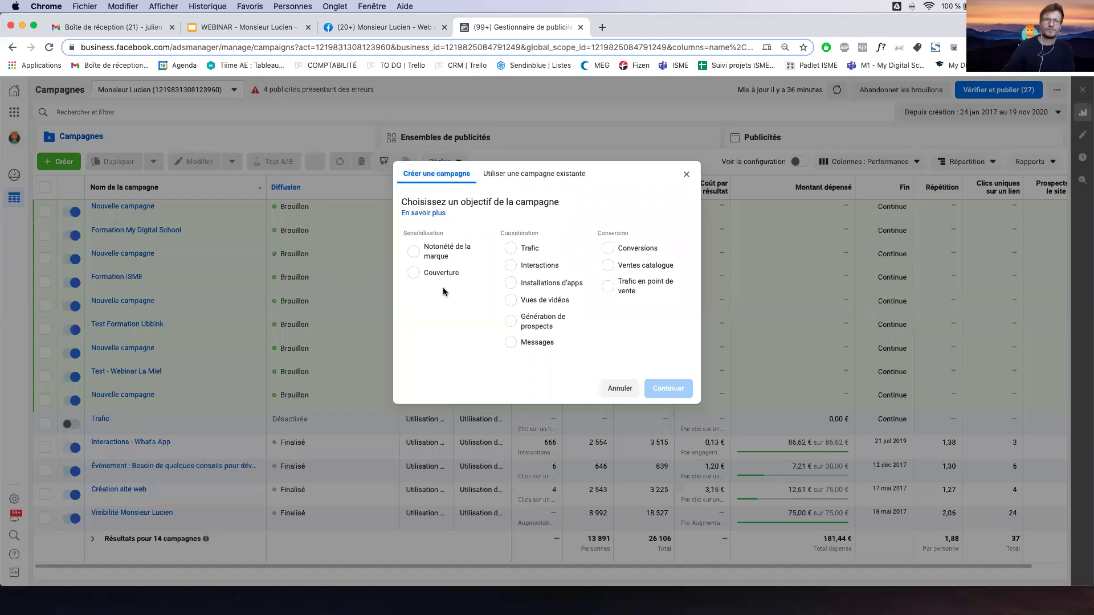
double_click(524, 233)
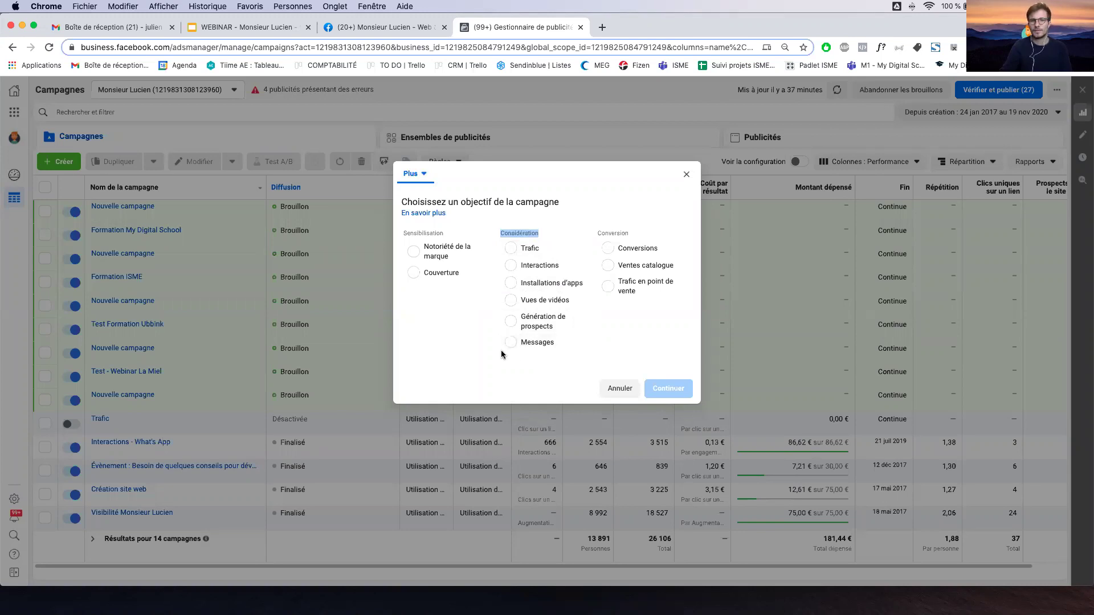
double_click(616, 232)
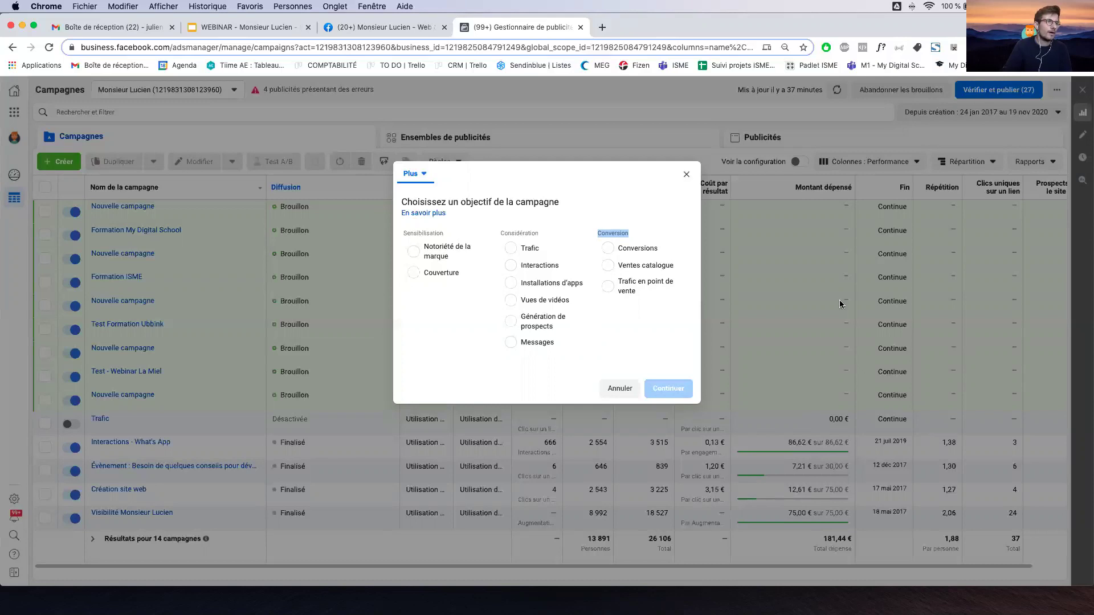
mouse_move(679, 266)
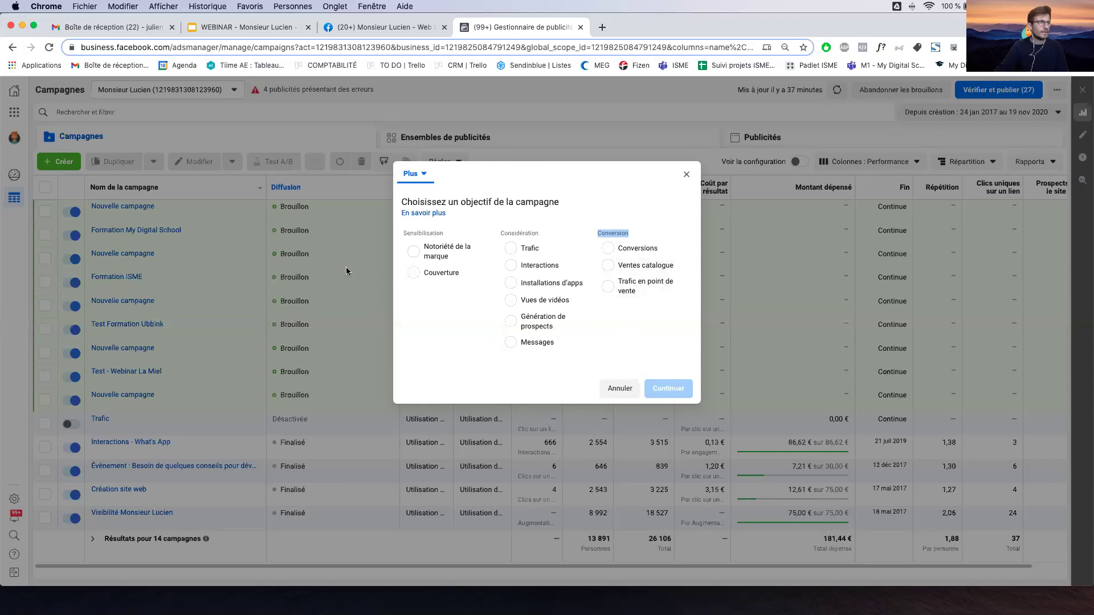
click(530, 249)
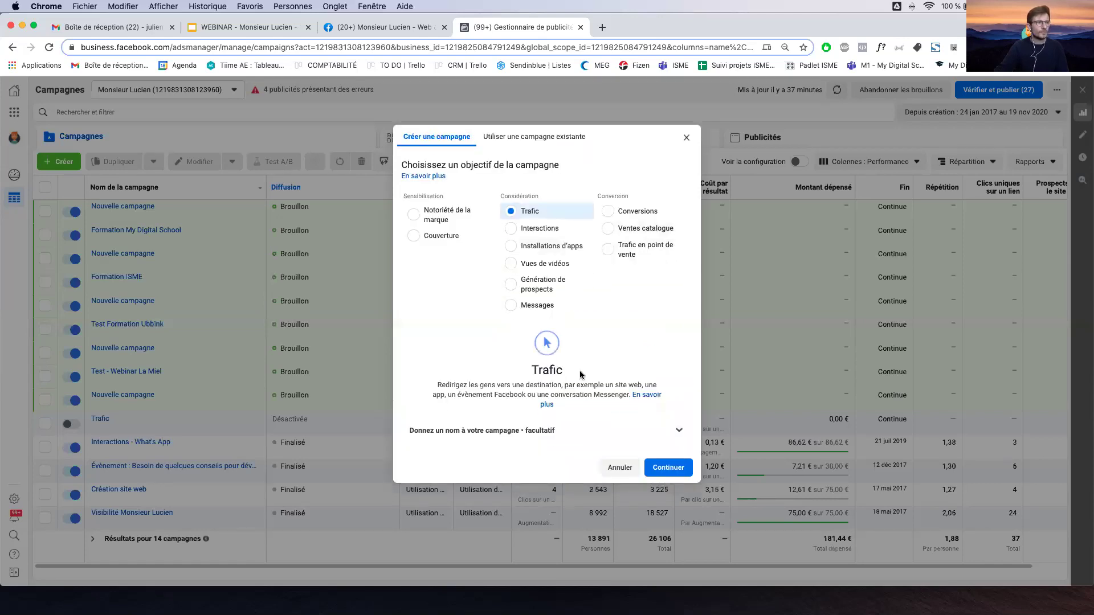
click(660, 468)
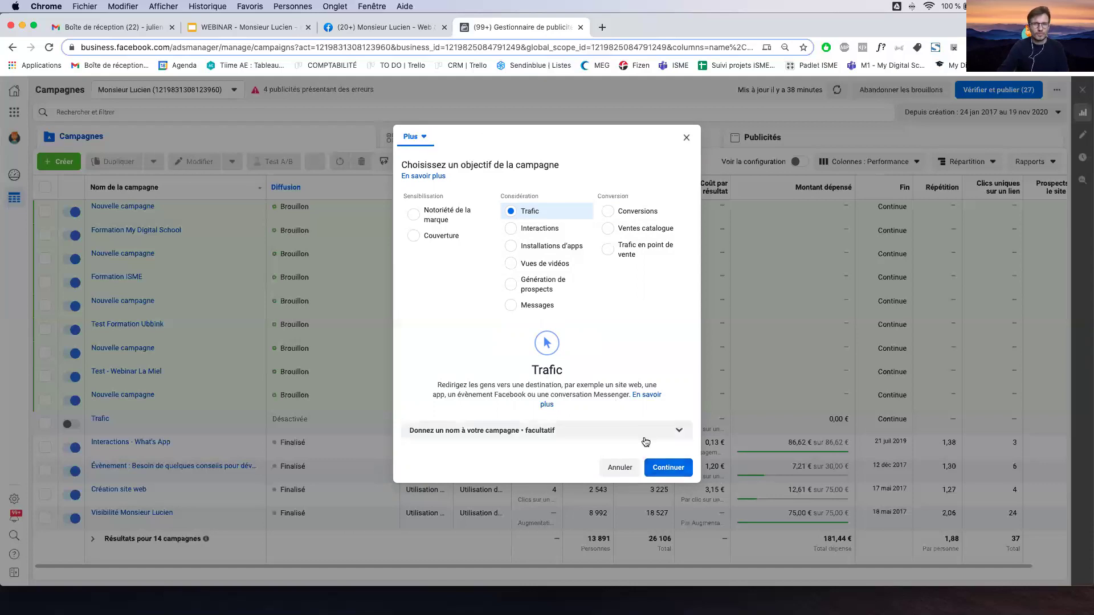
click(661, 464)
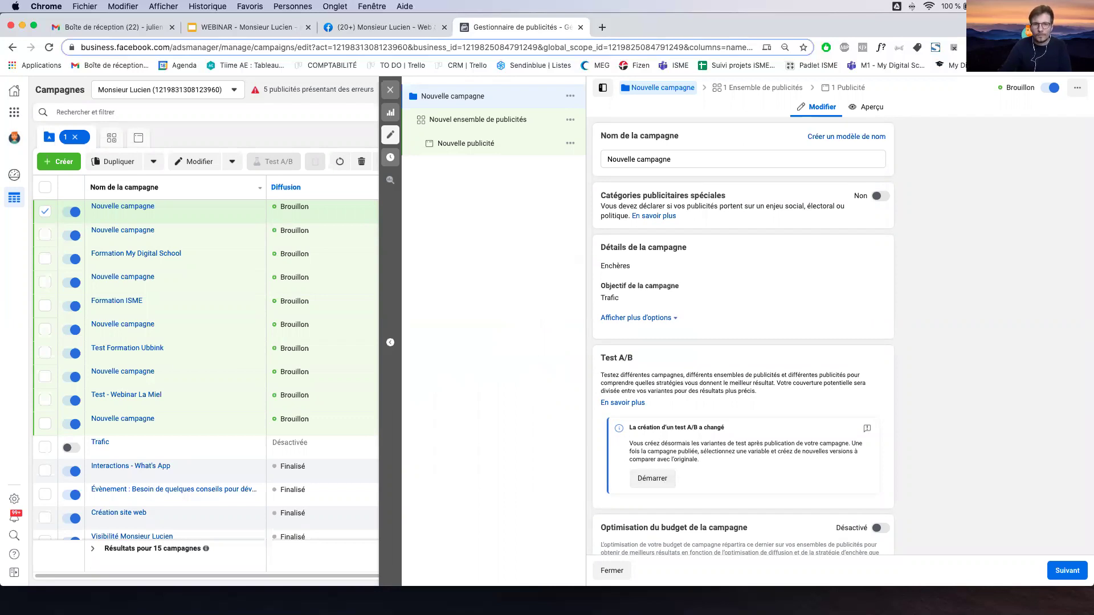
Name the campaign "Webinar Monsieur Lucien" and continue to its ad set settings.
double_click(646, 162)
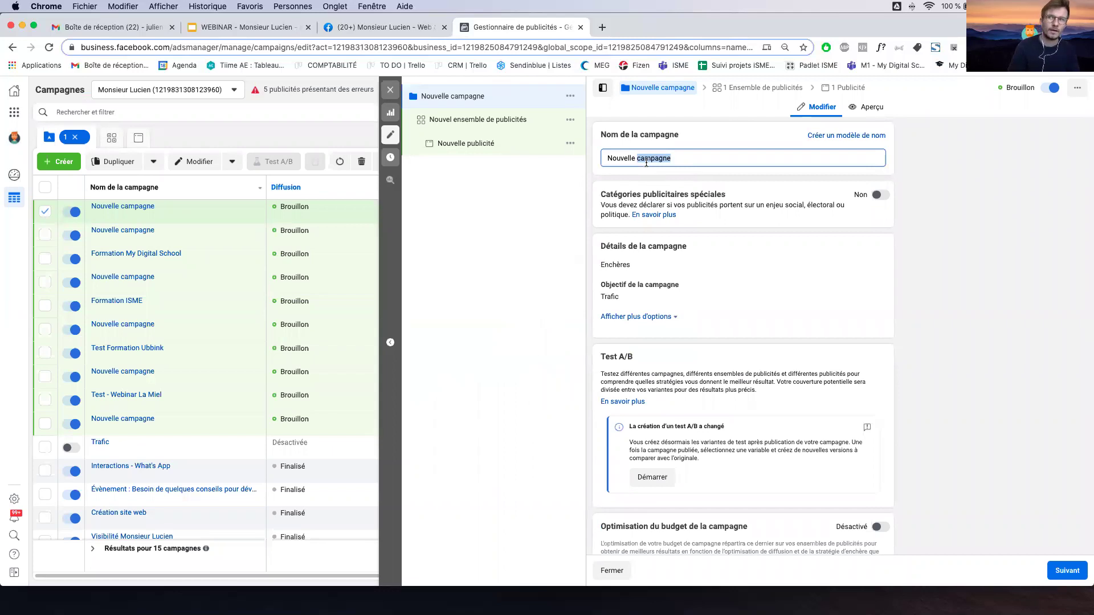
key(super+a)
text(Web)
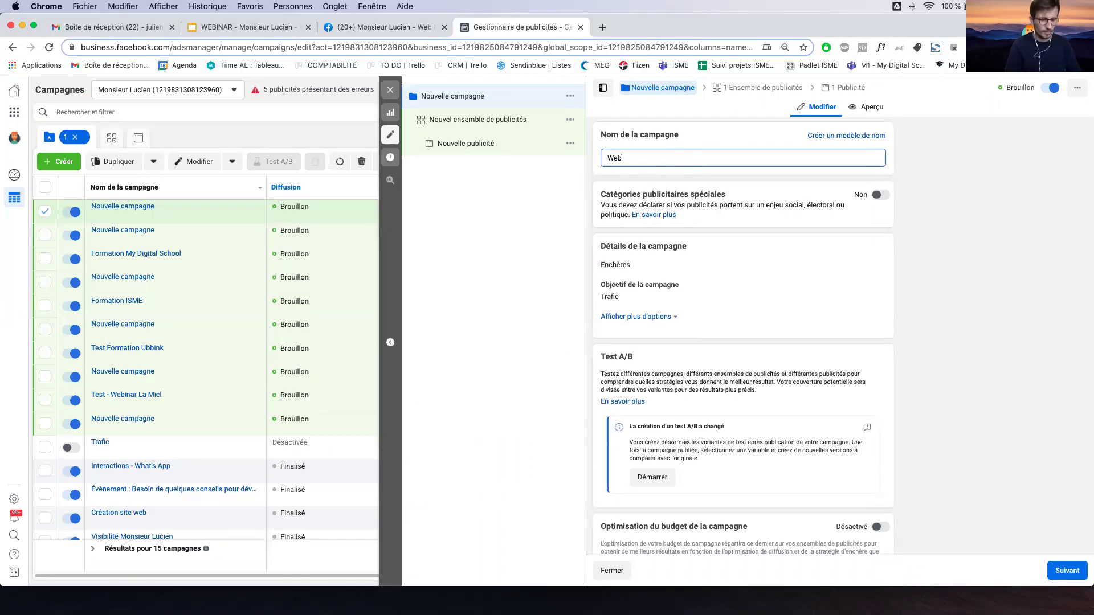
text(inar Monsieur L)
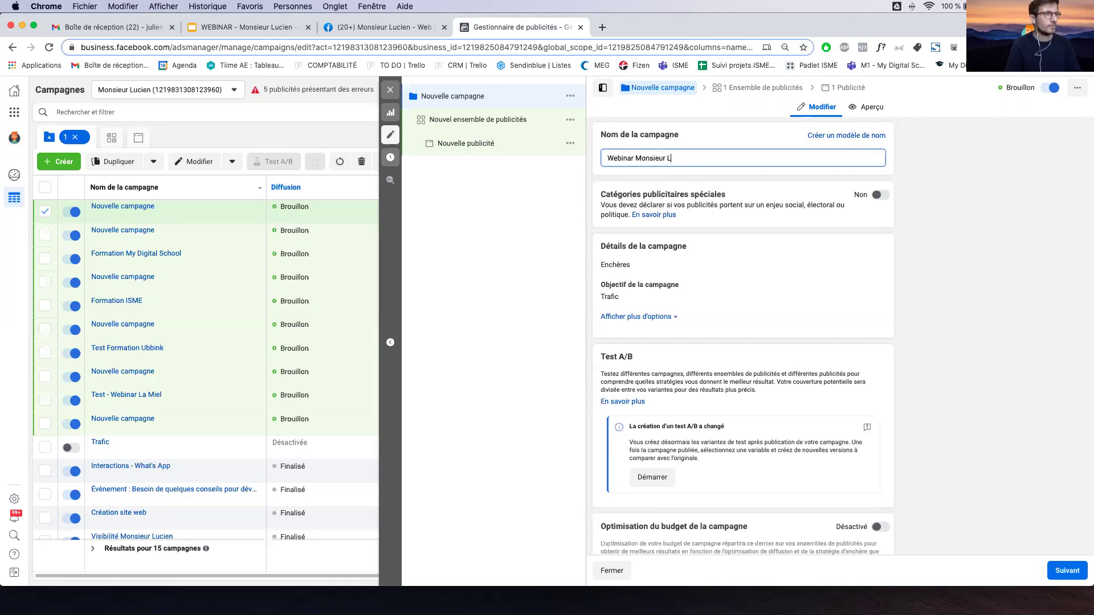
text(ucien)
click(1029, 202)
scroll(634, 421, down, 5)
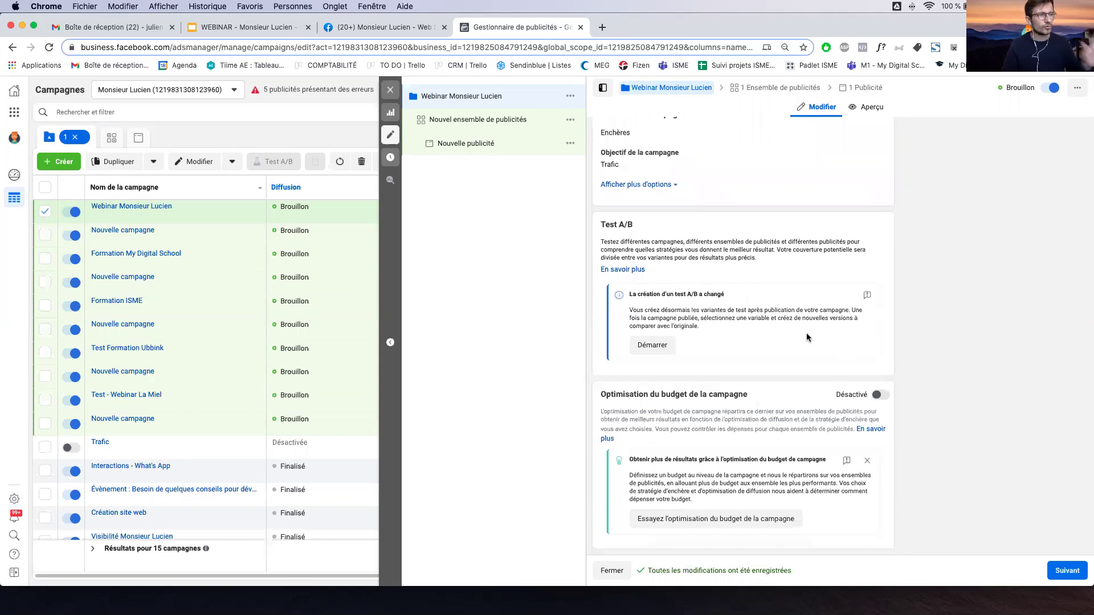
click(1067, 570)
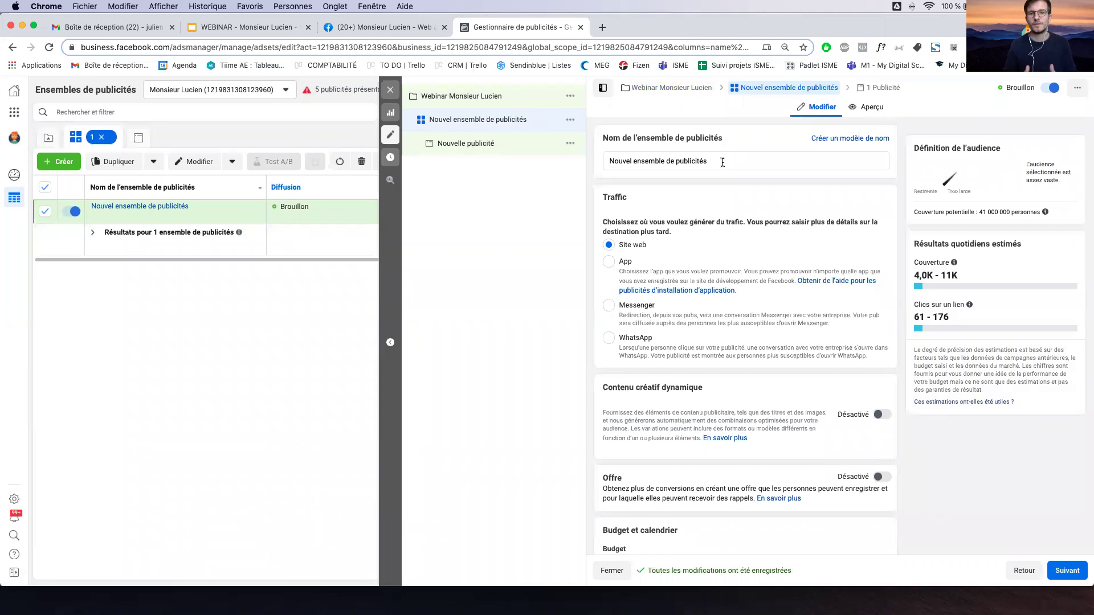
Rename the ad set as "H / F - Facebook / Instagram - Paris / Nantes".
triple_click(723, 162)
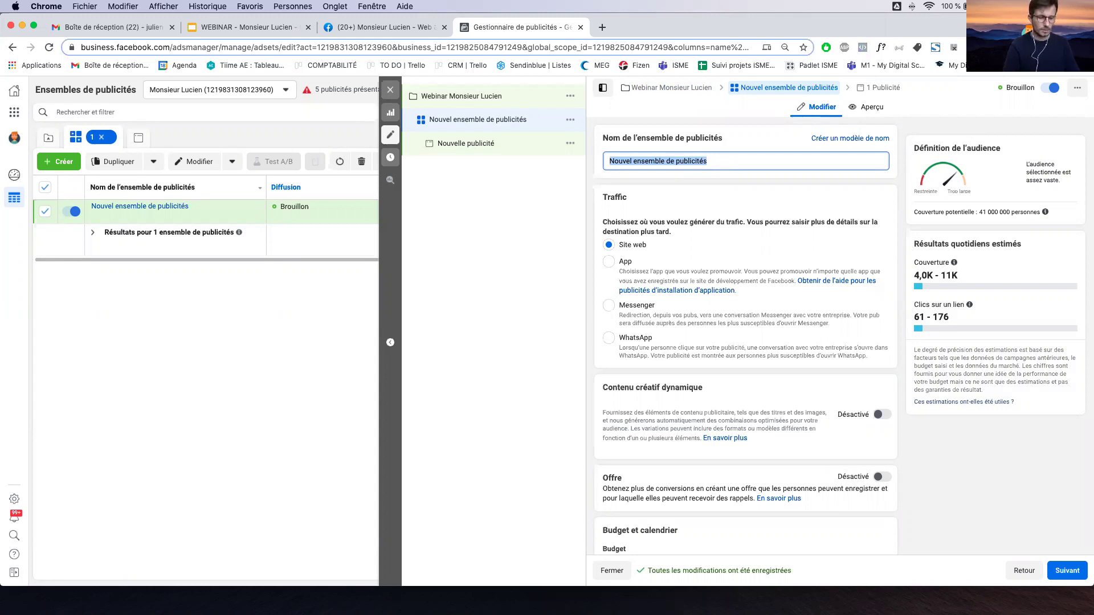
text(Ho)
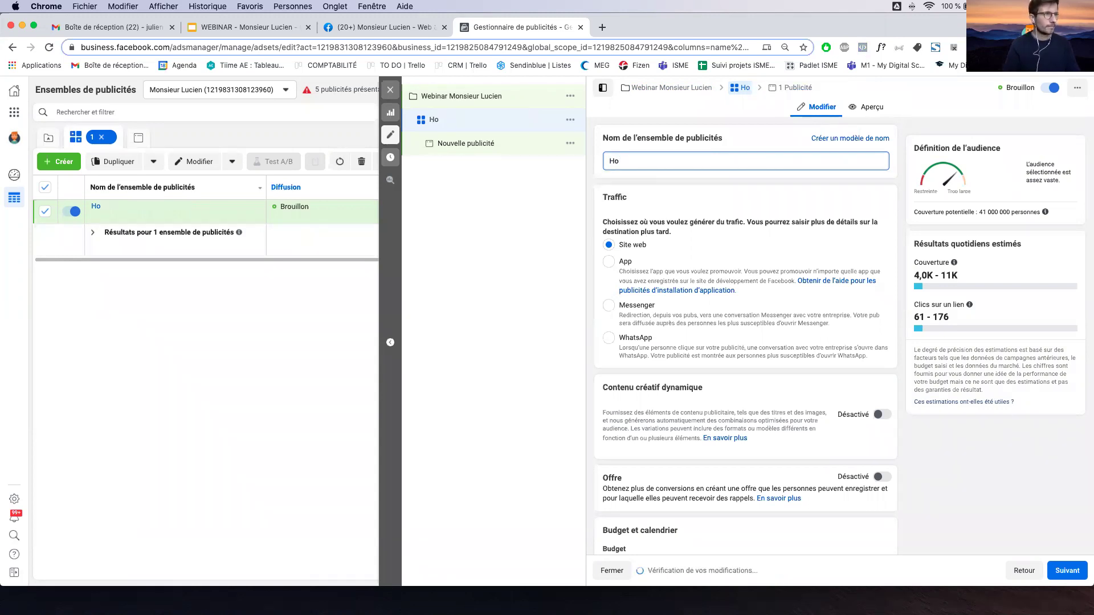
key(BackSpace)
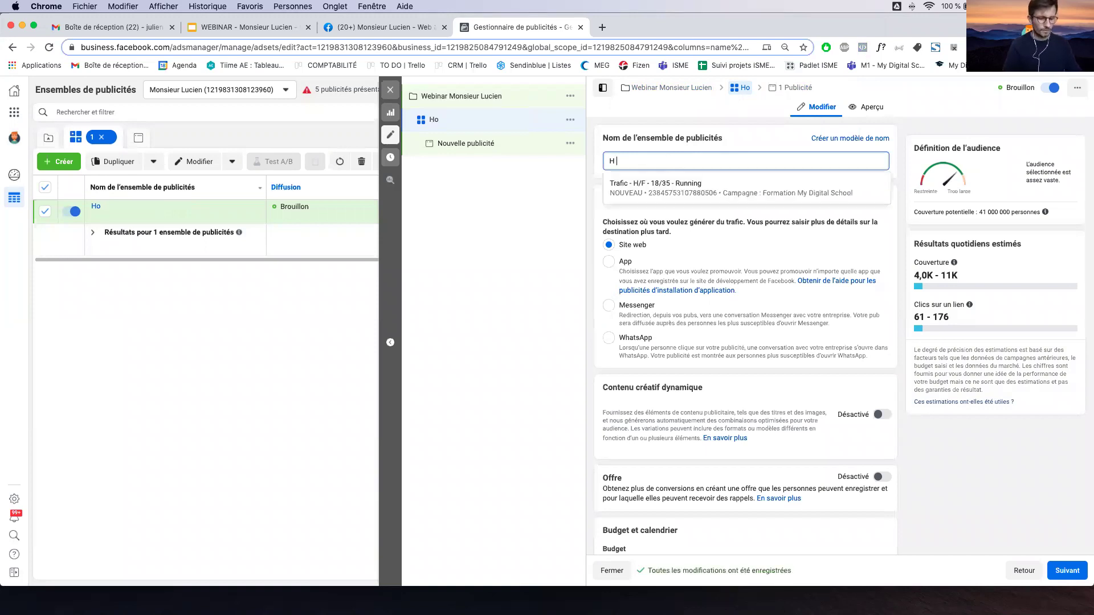
text(/ F - Facebook)
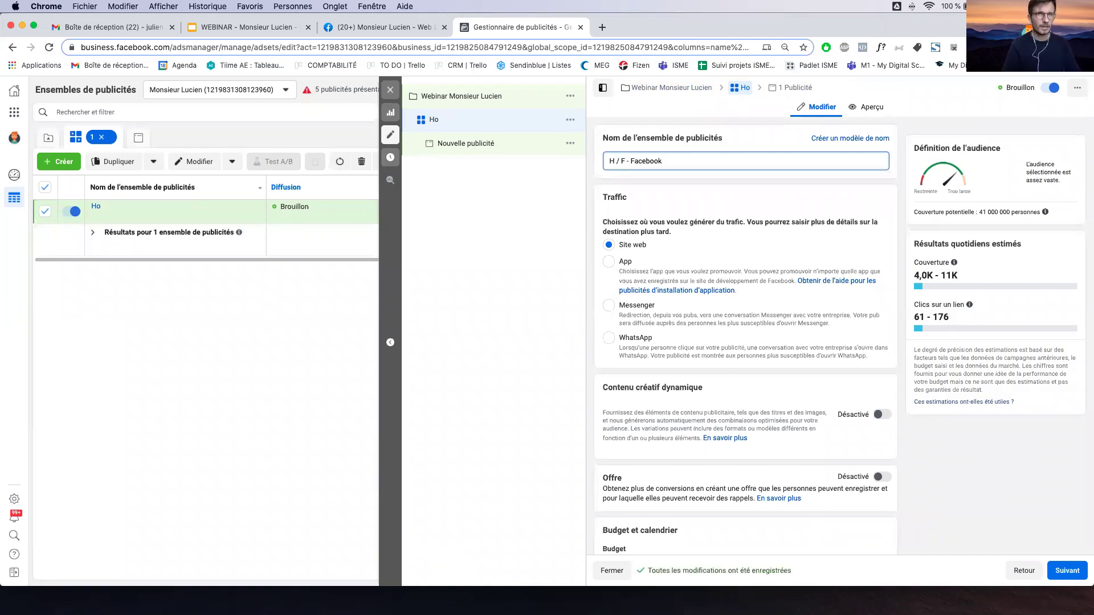
text( /)
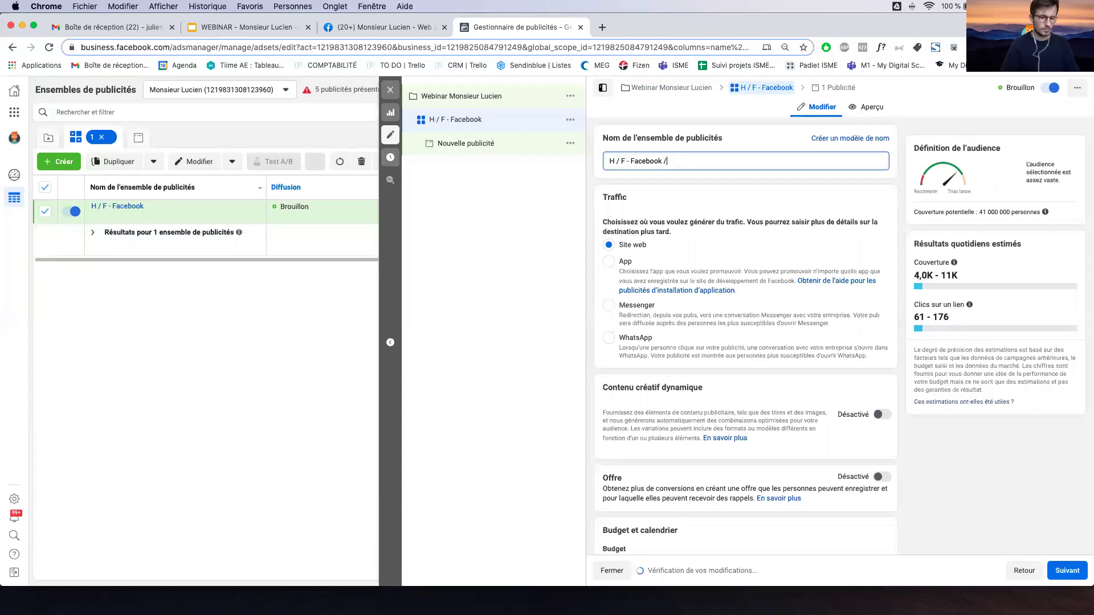
text( Insta)
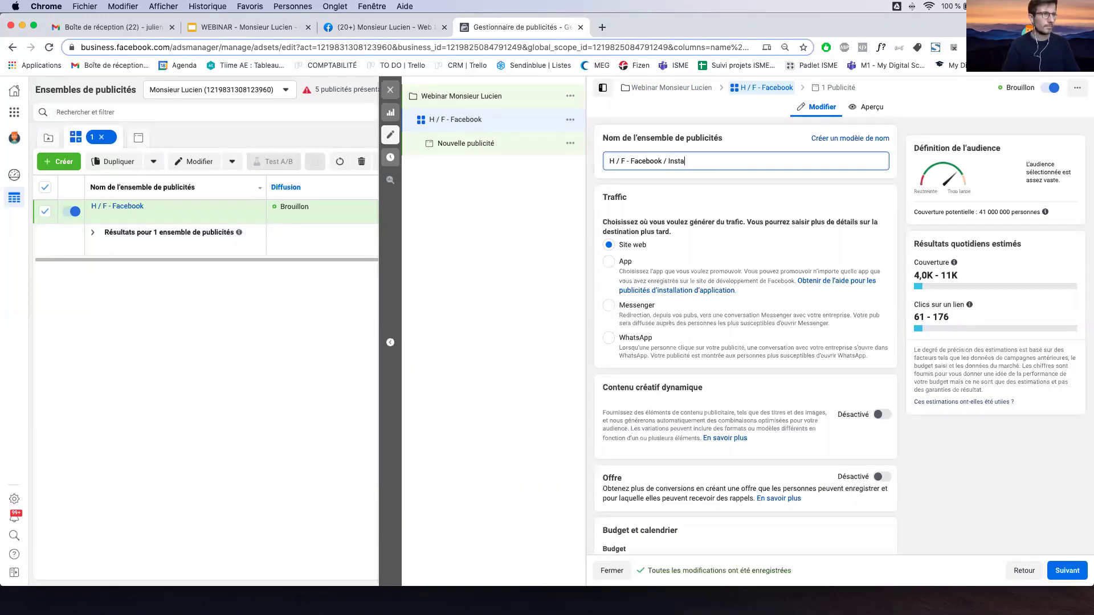
text(gram -)
text( Paris / )
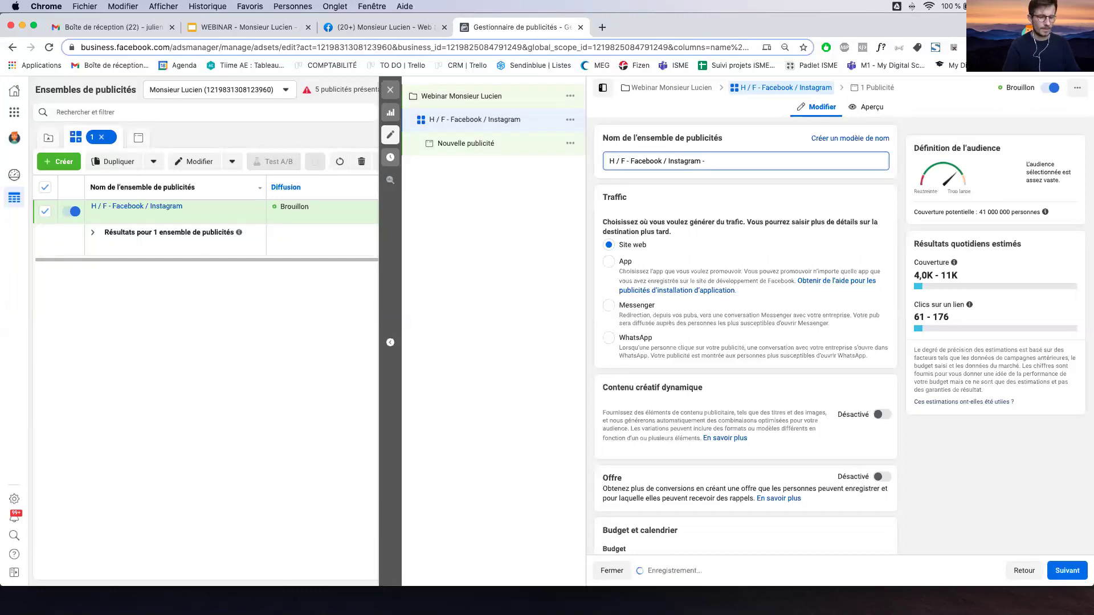
text(Nantes)
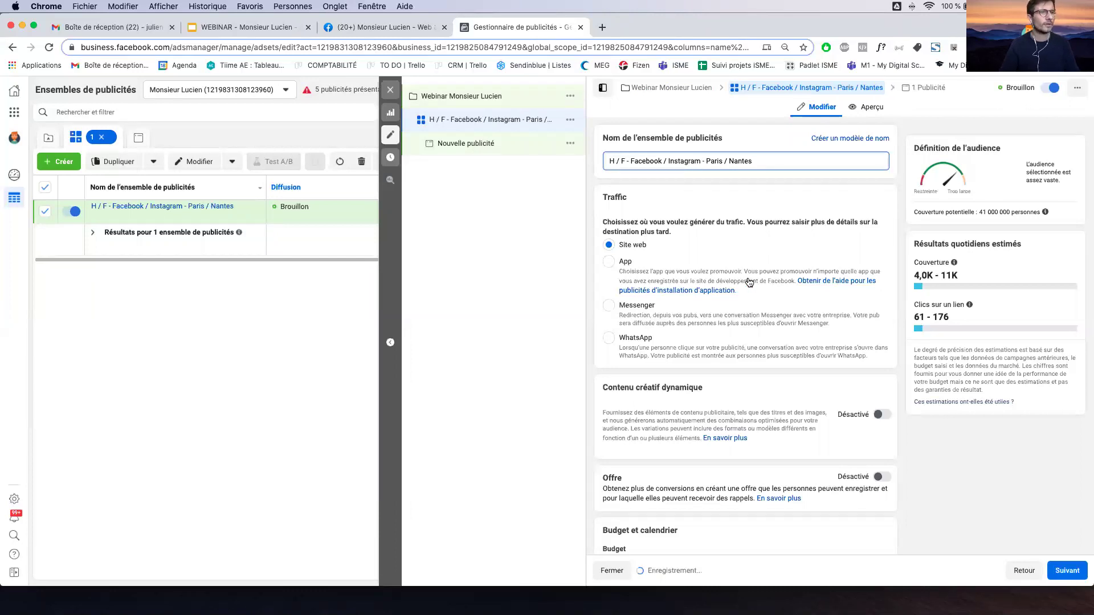
click(779, 179)
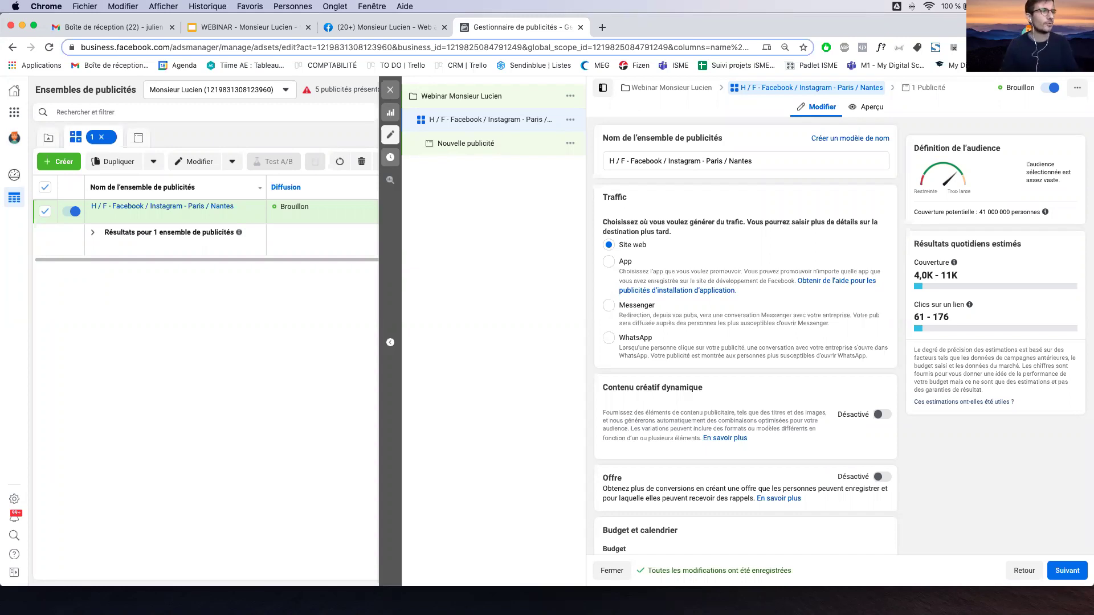
Choose Budget quotidien as the ad set's budget type.
double_click(616, 197)
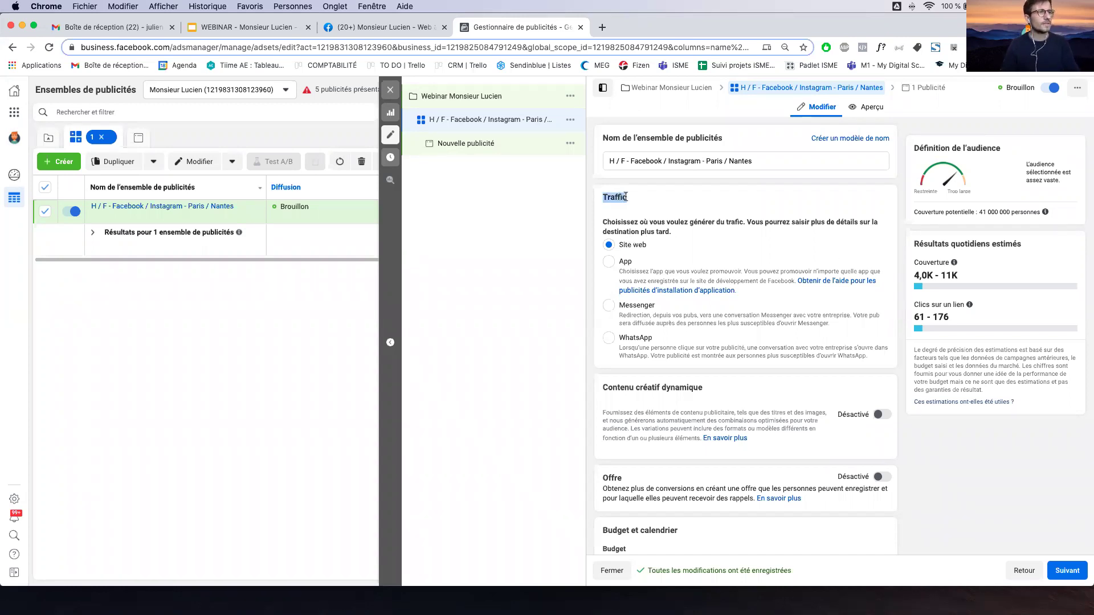
scroll(672, 254, down, 1)
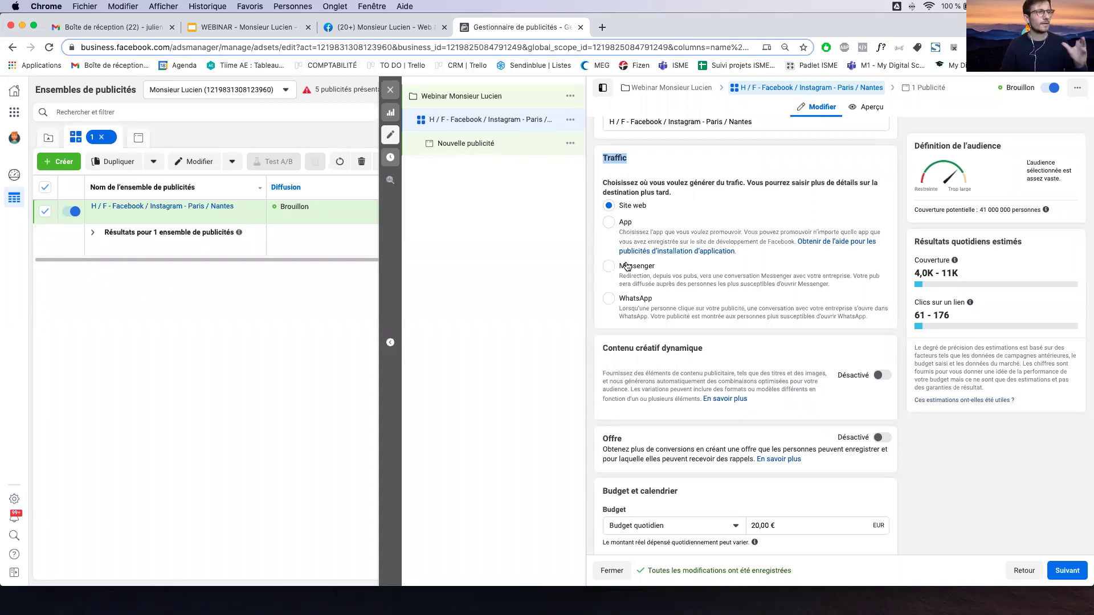
scroll(643, 301, down, 2)
scroll(643, 301, down, 5)
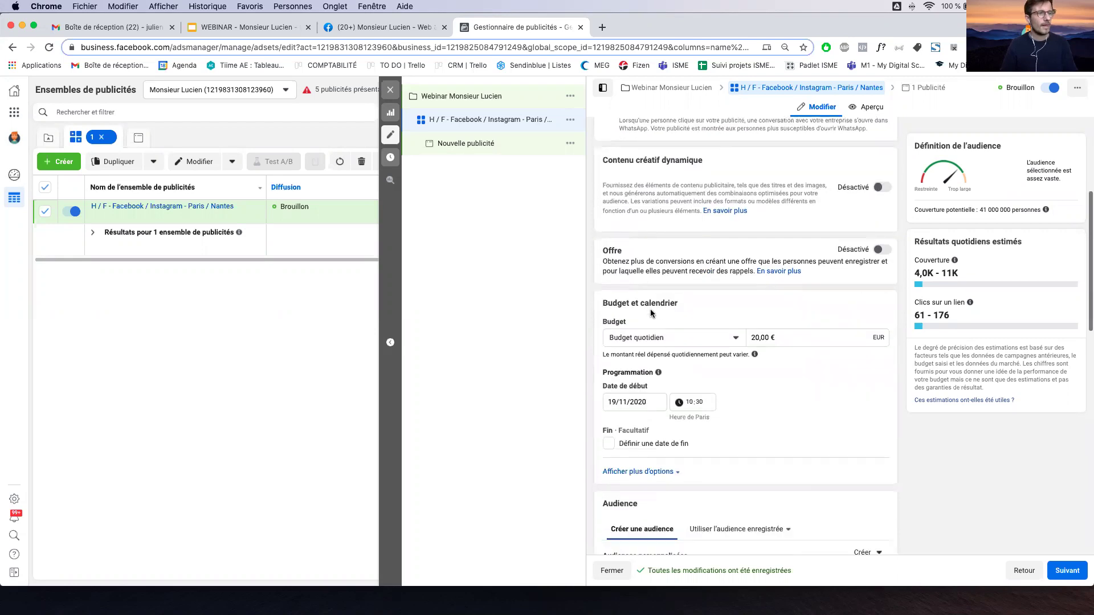
click(660, 252)
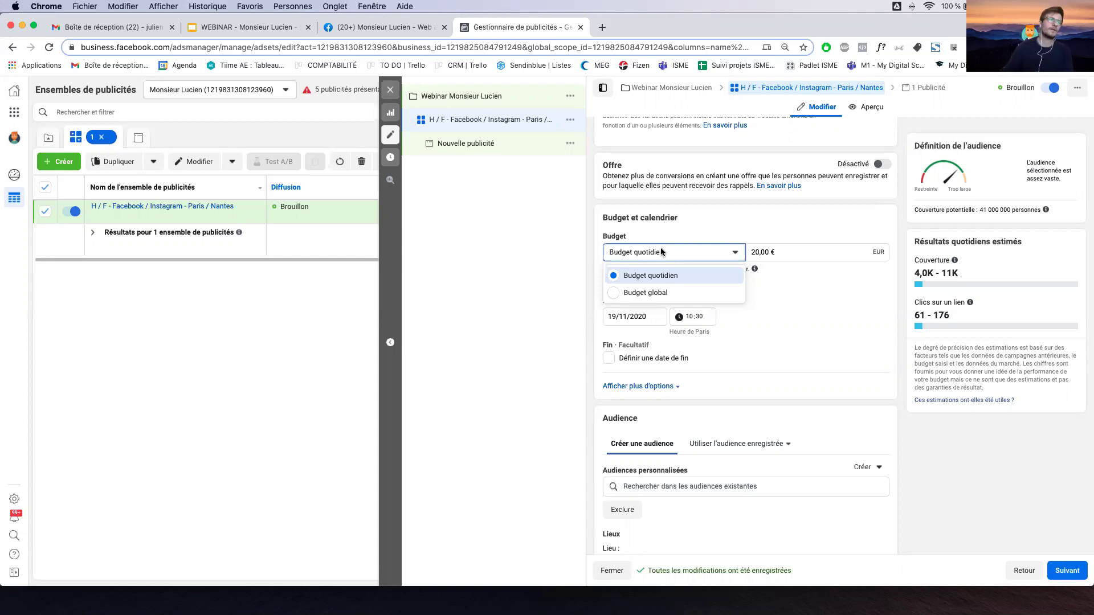
click(663, 276)
click(785, 255)
click(808, 300)
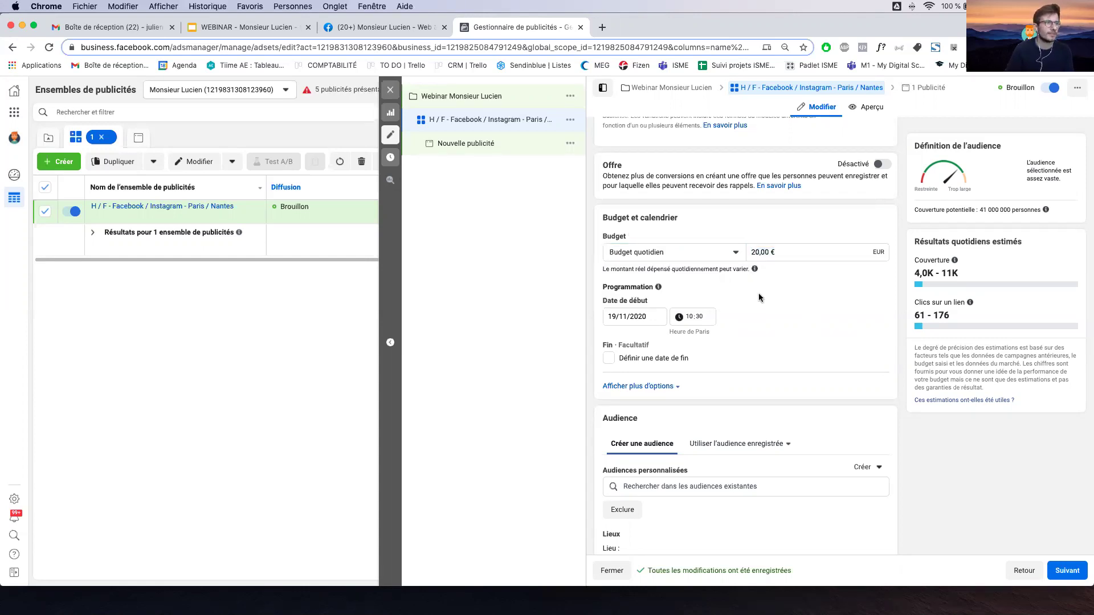
Enable an end date for the ad set and set it to 19/12/2020.
click(613, 360)
click(631, 380)
click(715, 405)
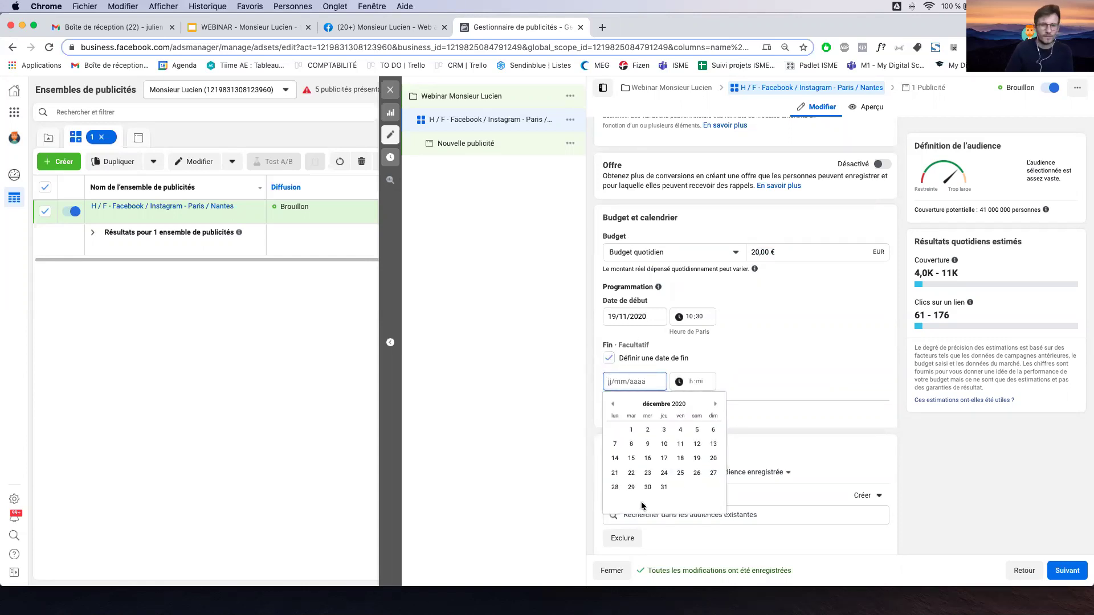
click(696, 458)
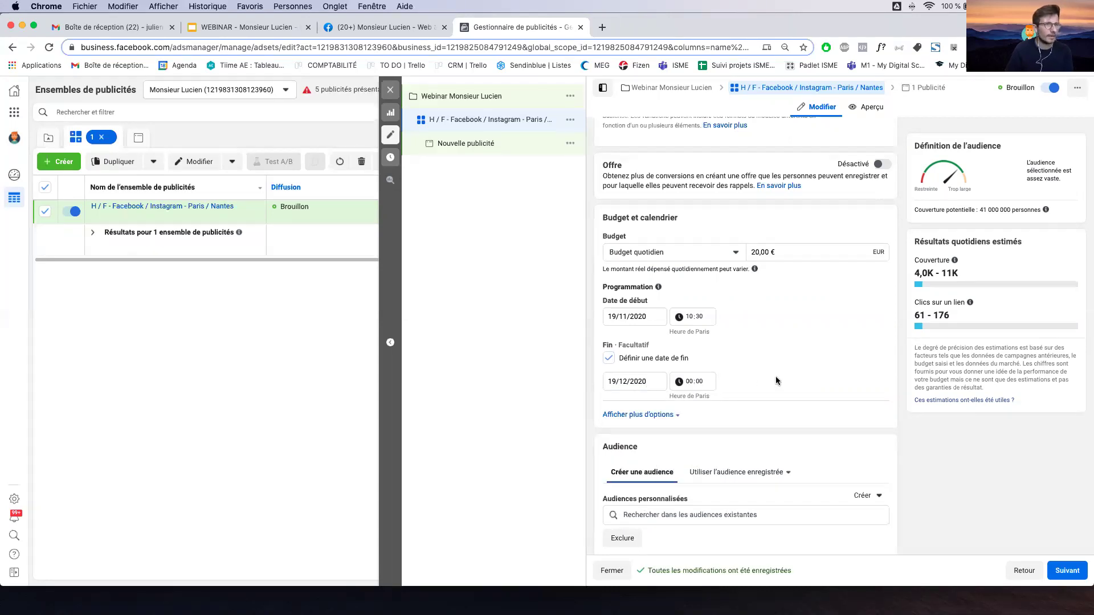
scroll(797, 285, down, 3)
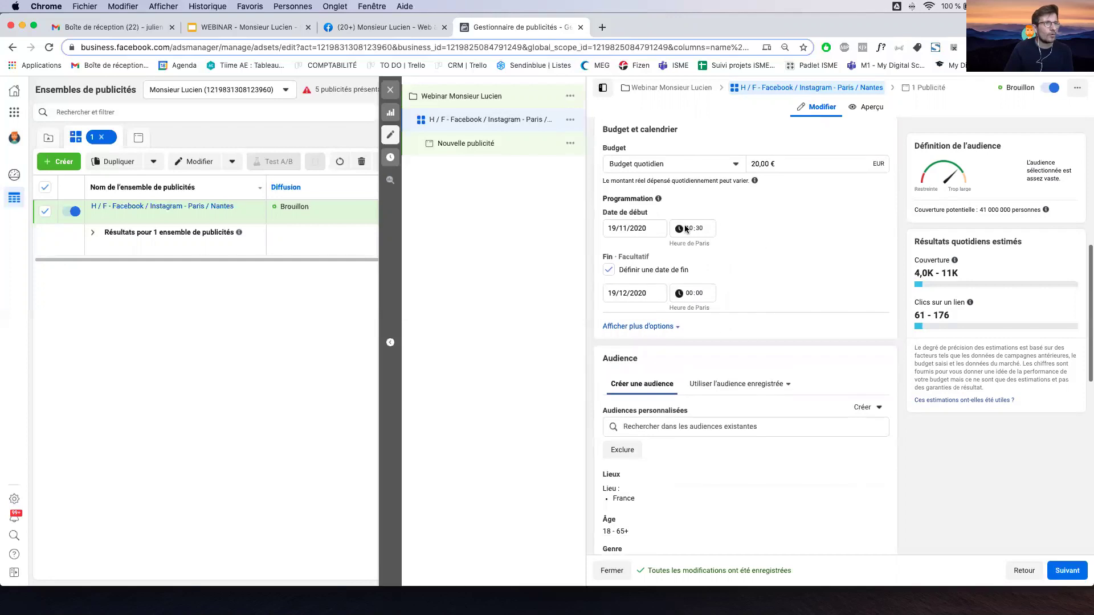
Open the audience's location and age settings for editing and remove France from the targeted locations.
drag(979, 210, 1021, 204)
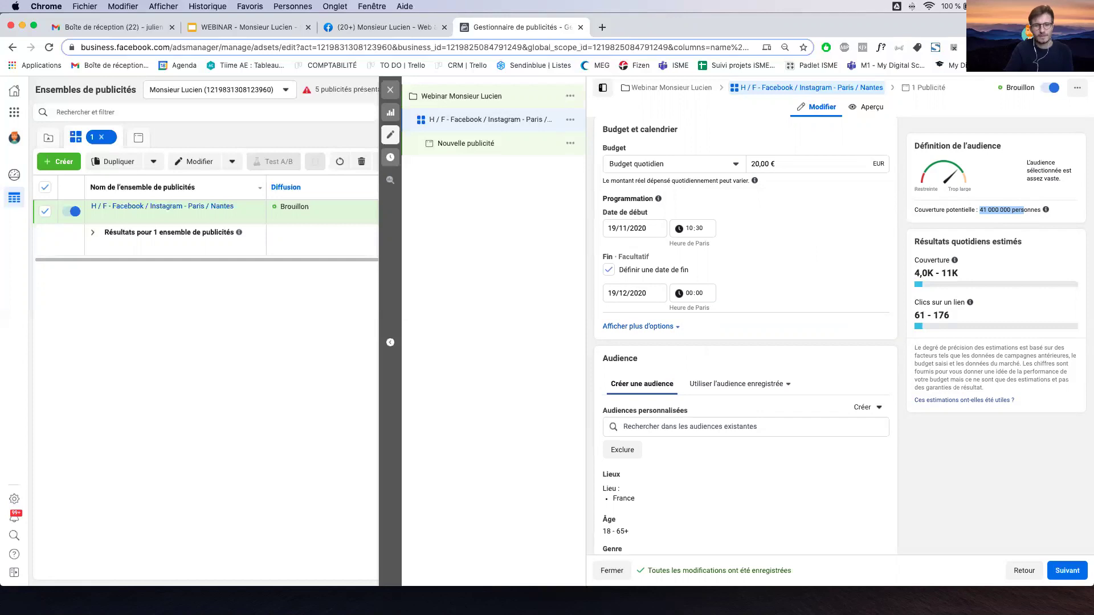
scroll(819, 350, down, 1)
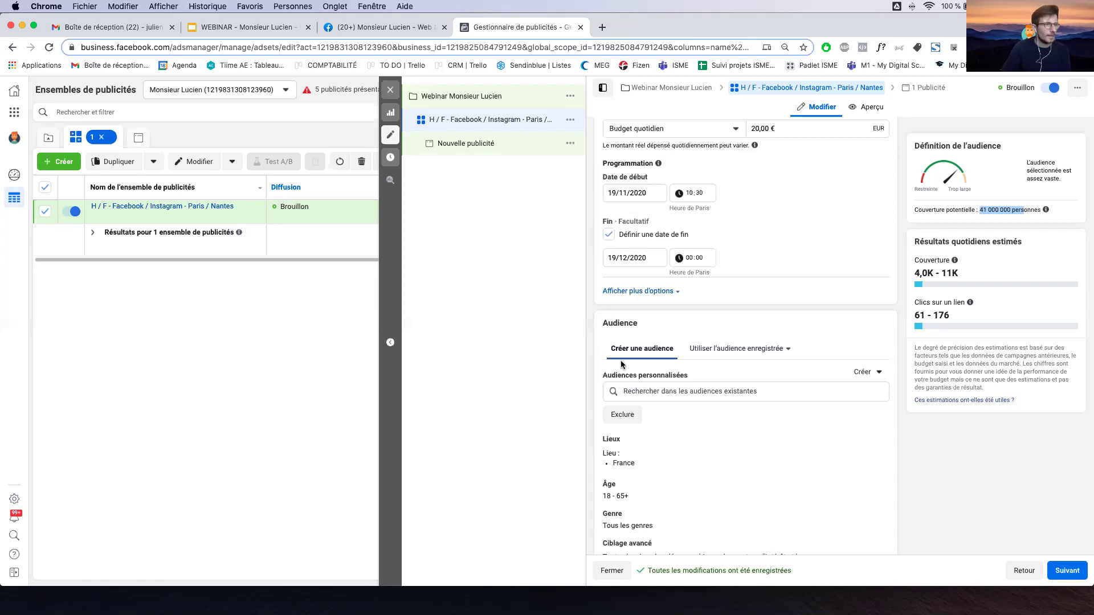
scroll(692, 342, down, 3)
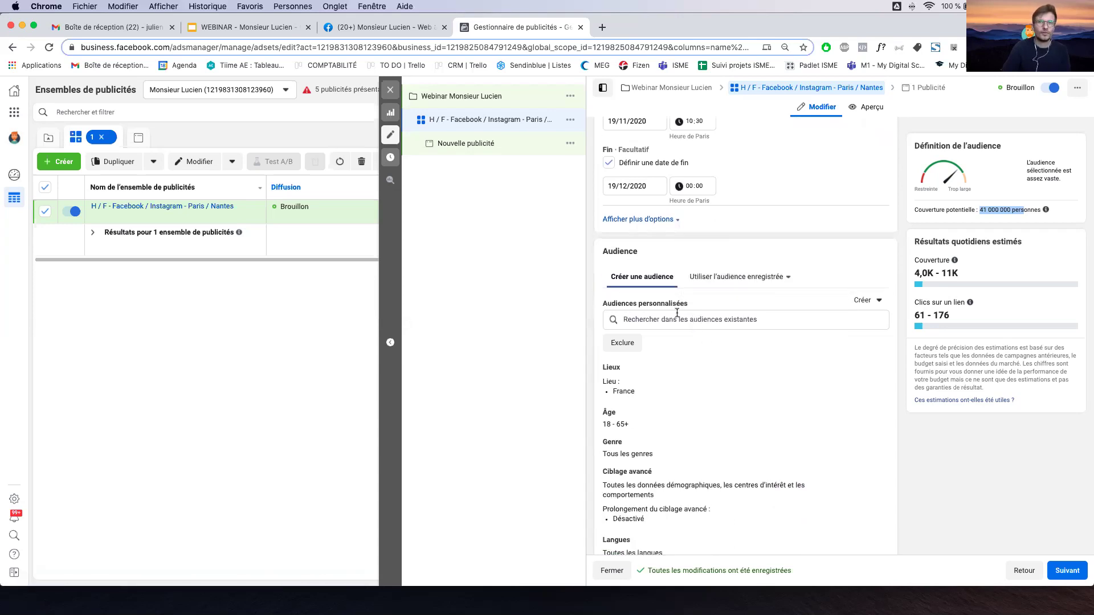
scroll(647, 325, down, 1)
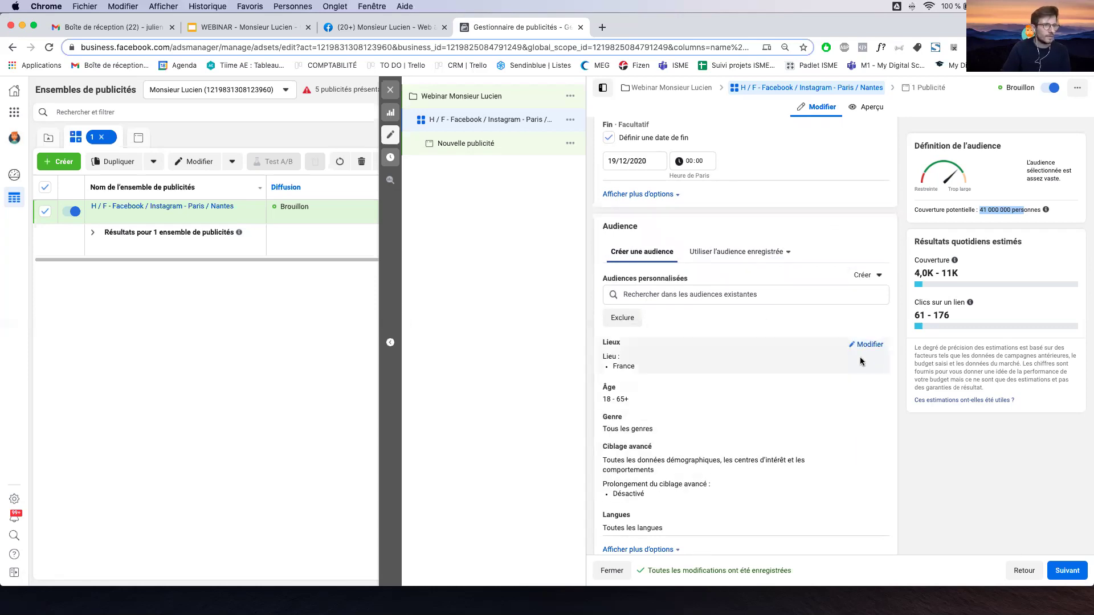
click(866, 344)
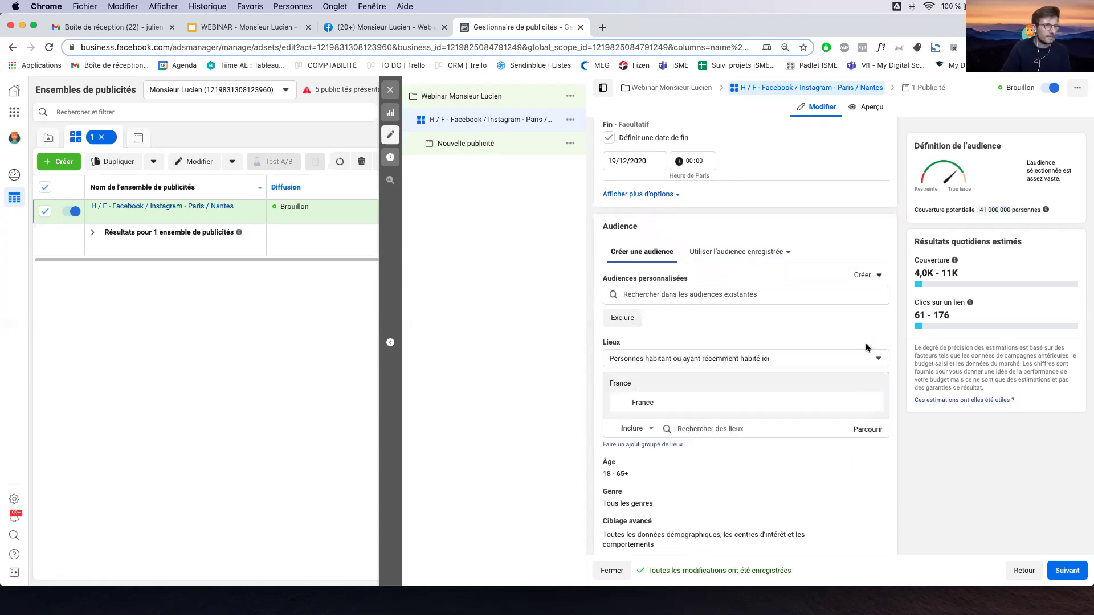
click(867, 459)
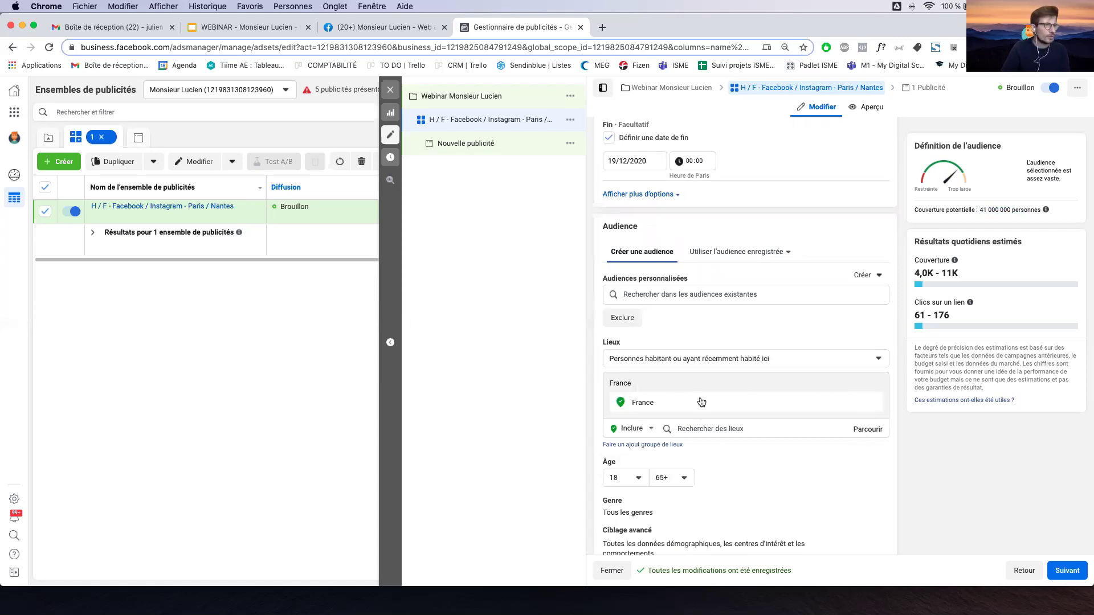
click(872, 404)
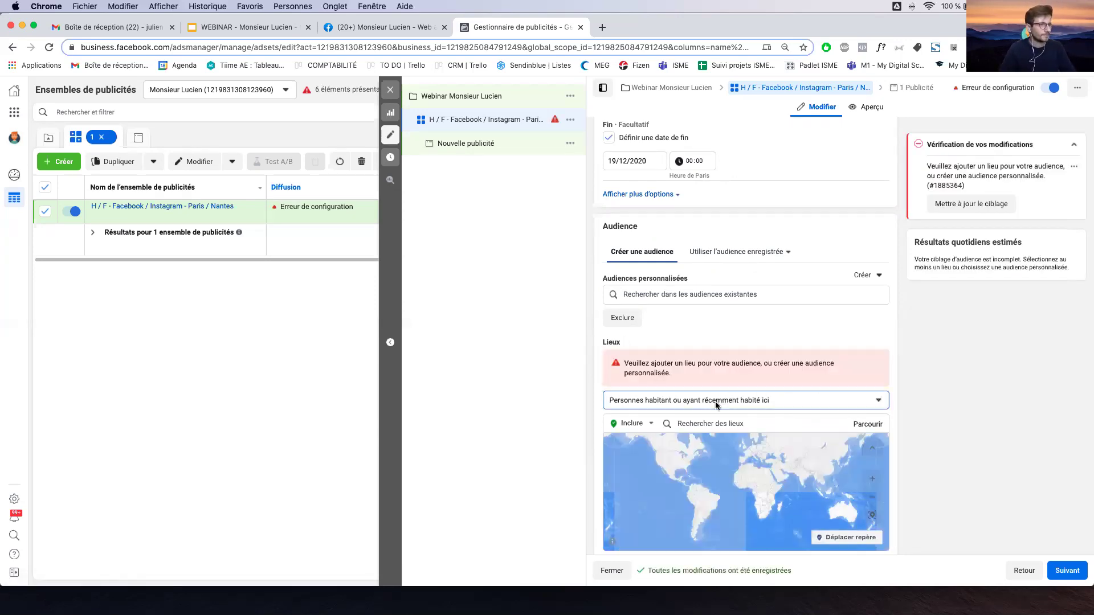
Add Nantes, Pays de la Loire as a targeted location and limit it to "Juste cette ville".
click(715, 401)
click(670, 316)
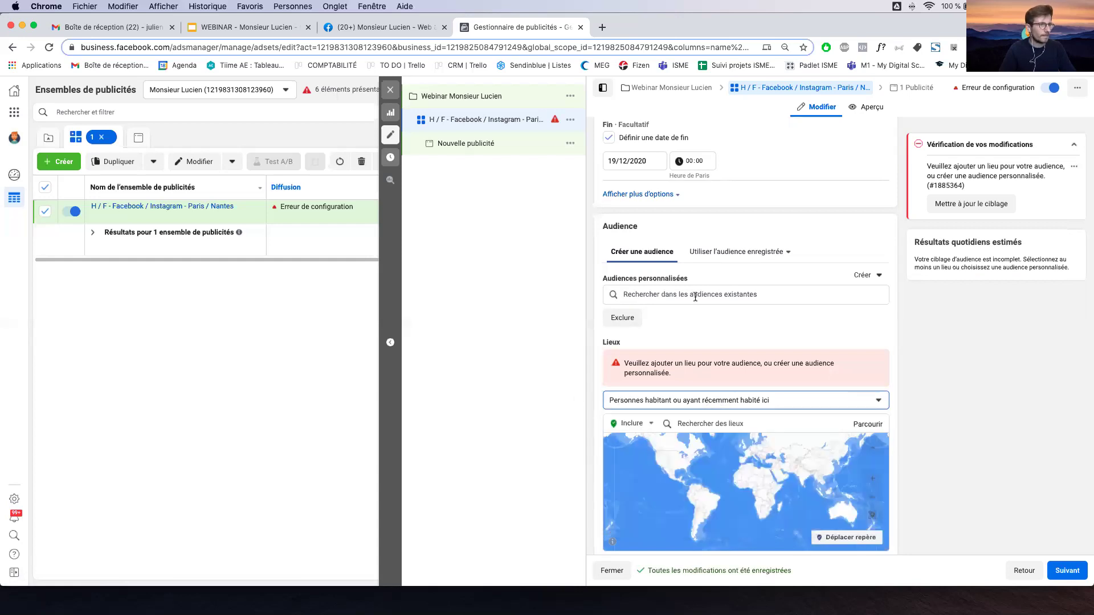
click(749, 422)
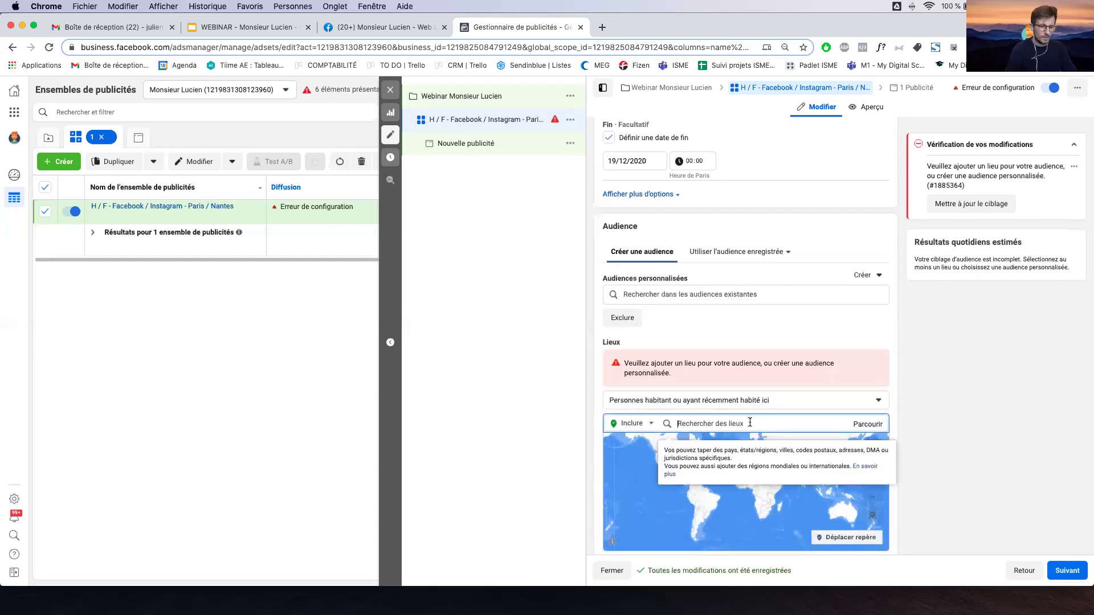
text(nantes)
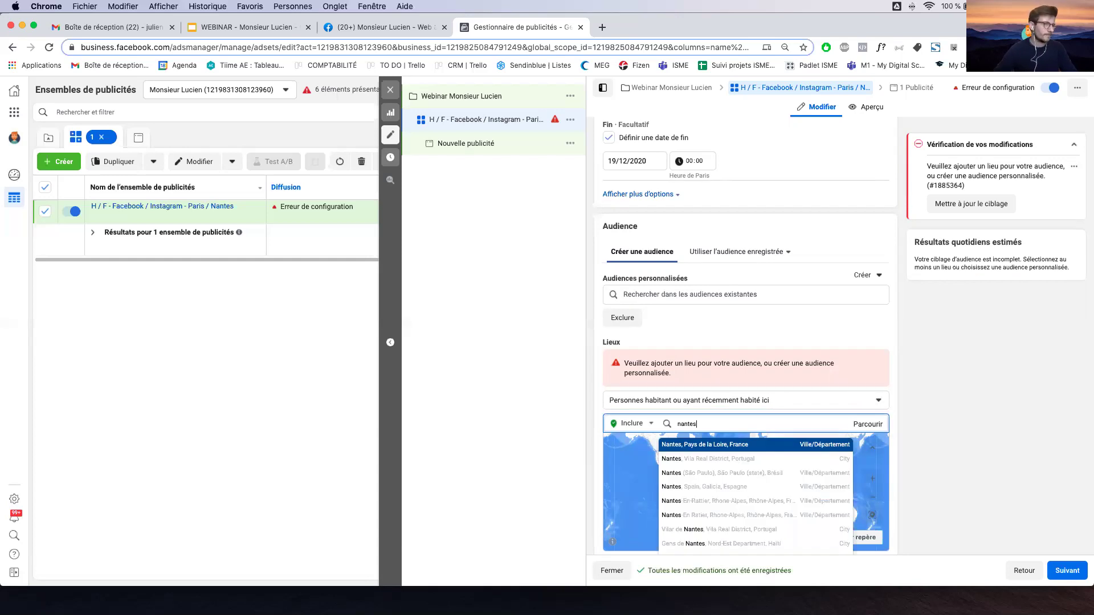
click(762, 444)
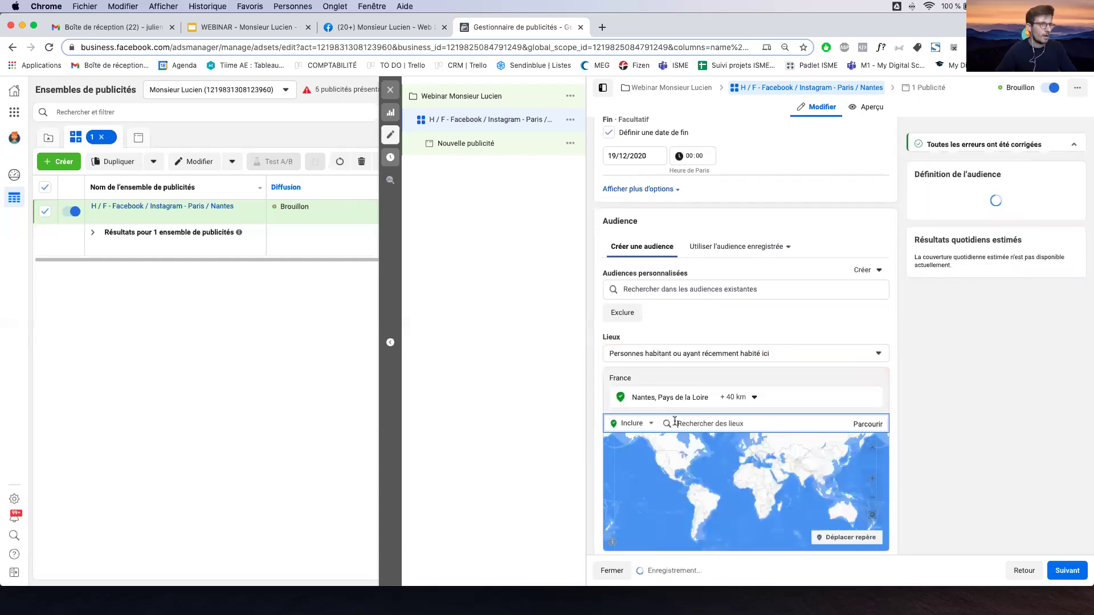
click(737, 396)
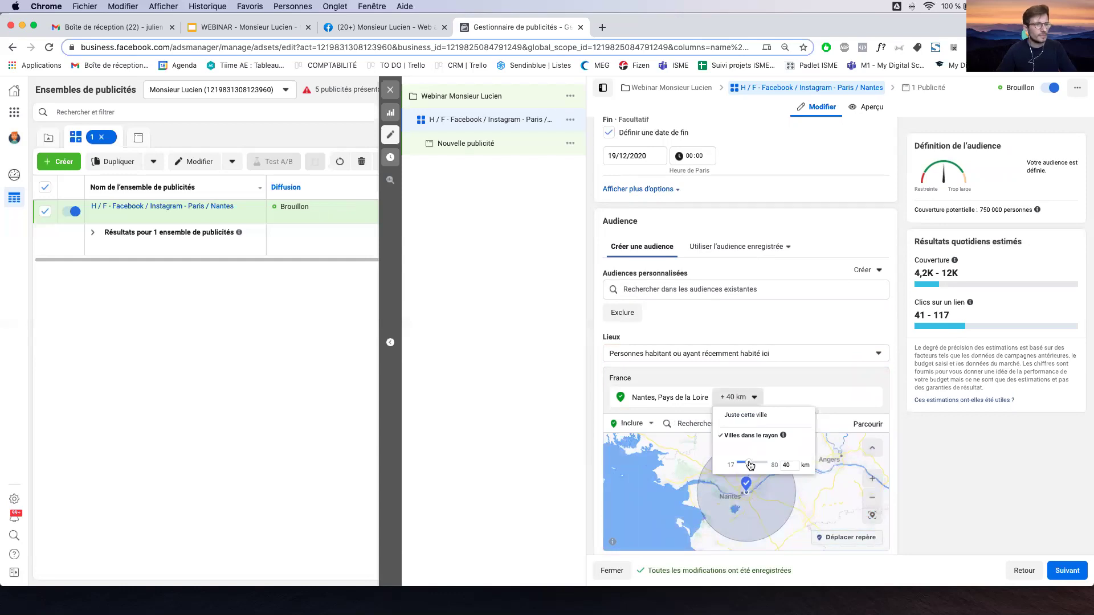
click(747, 415)
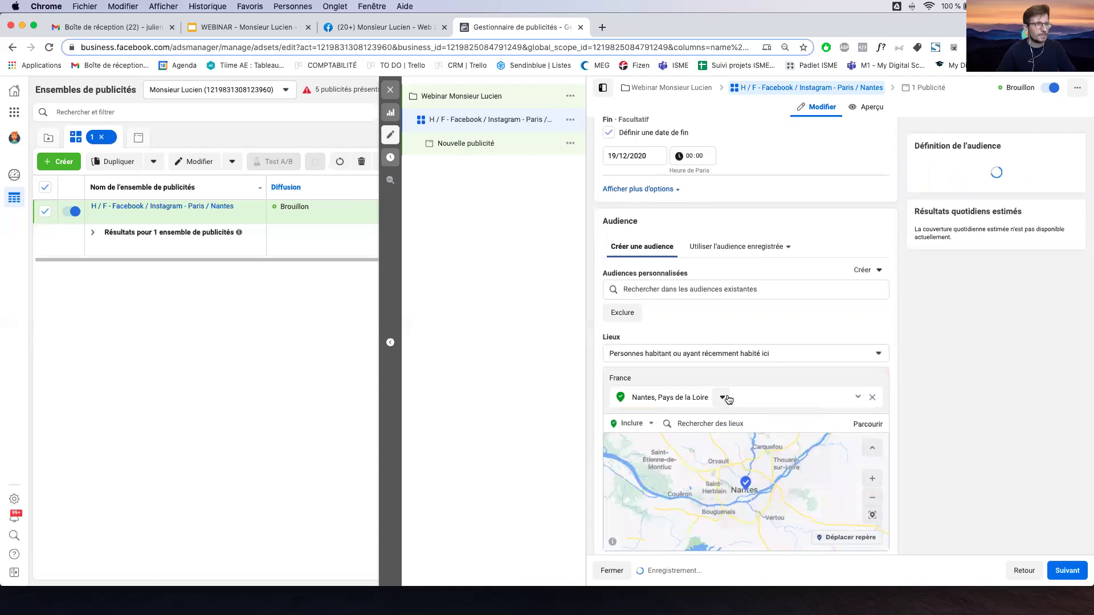
Add Paris, Île-de-France as a targeted location and limit it to "Juste cette ville".
click(710, 425)
text(paris)
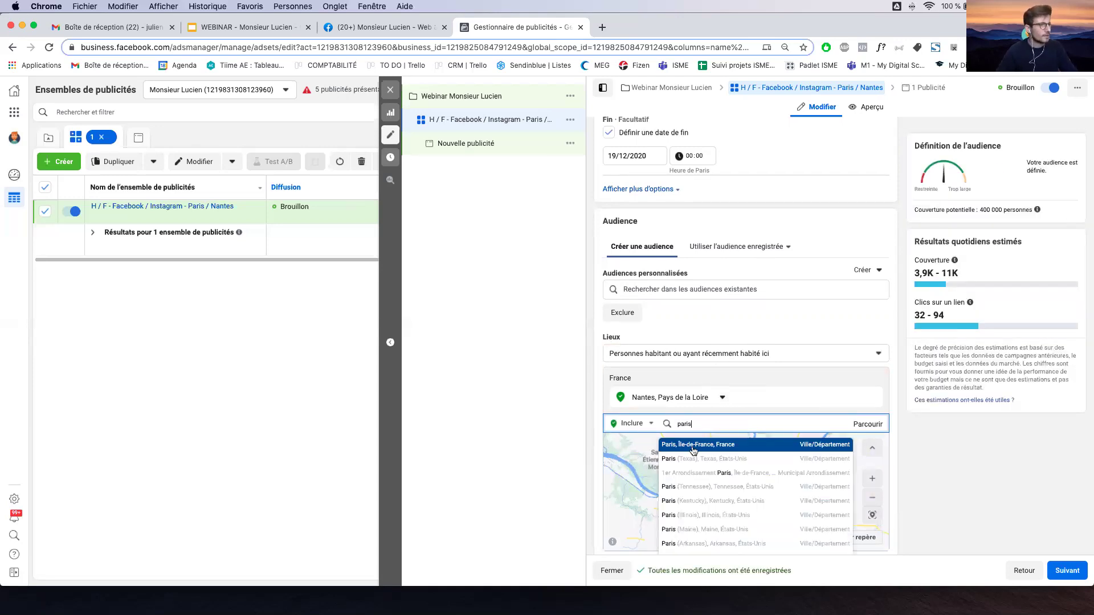
click(691, 445)
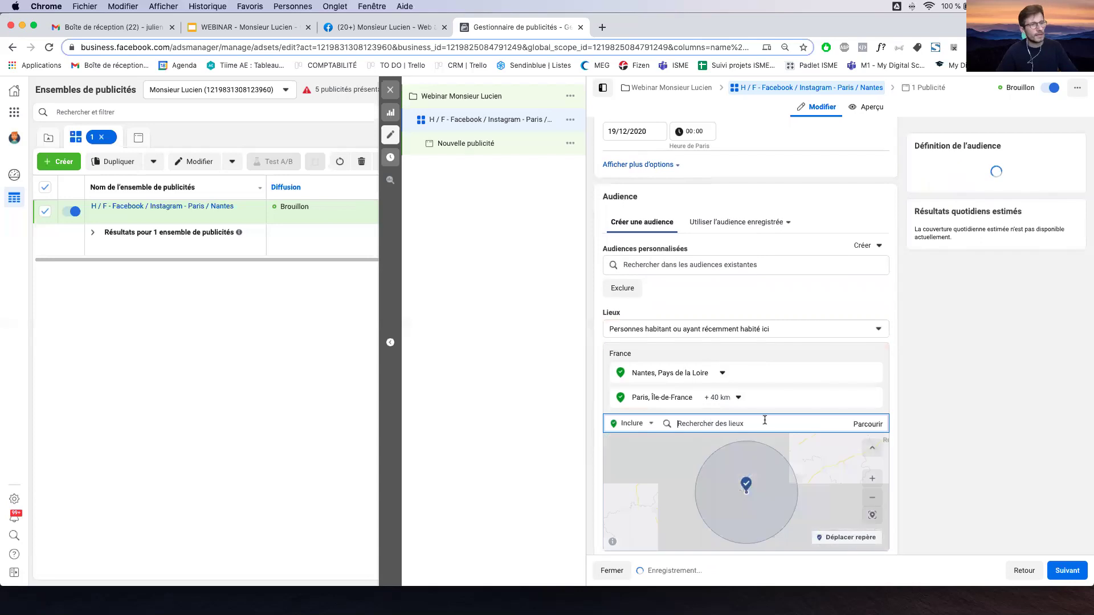
click(737, 398)
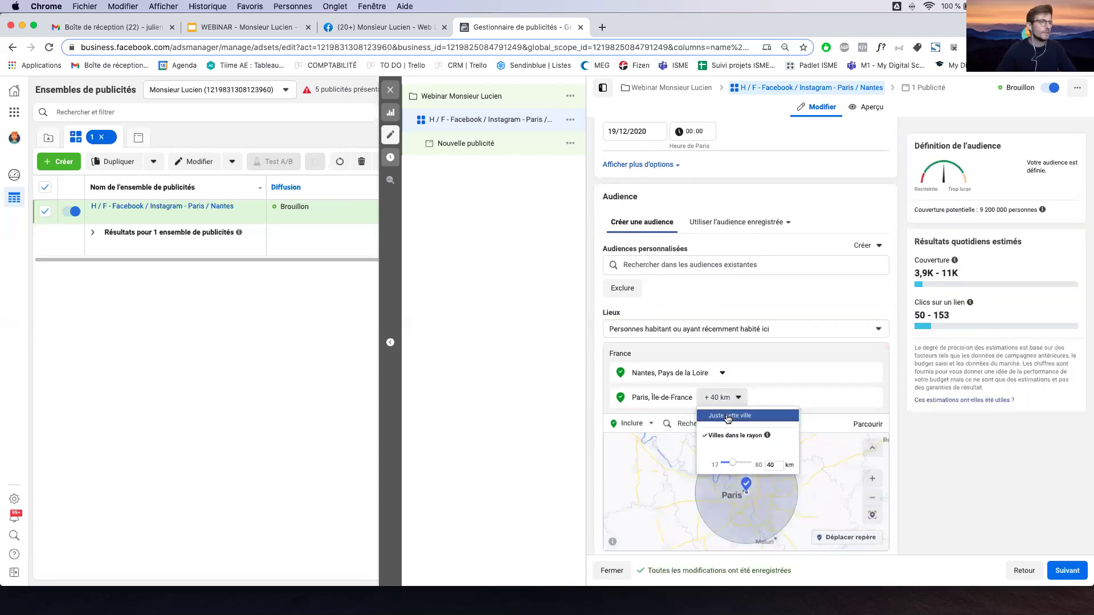
click(728, 416)
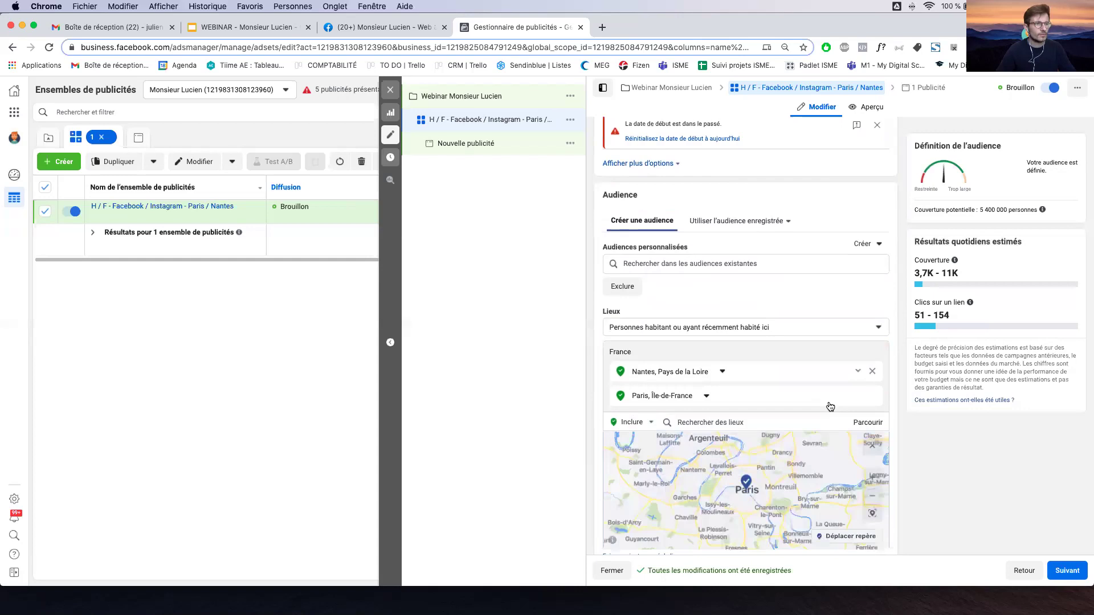
Set the audience's age range to 25 to 55.
scroll(827, 411, down, 2)
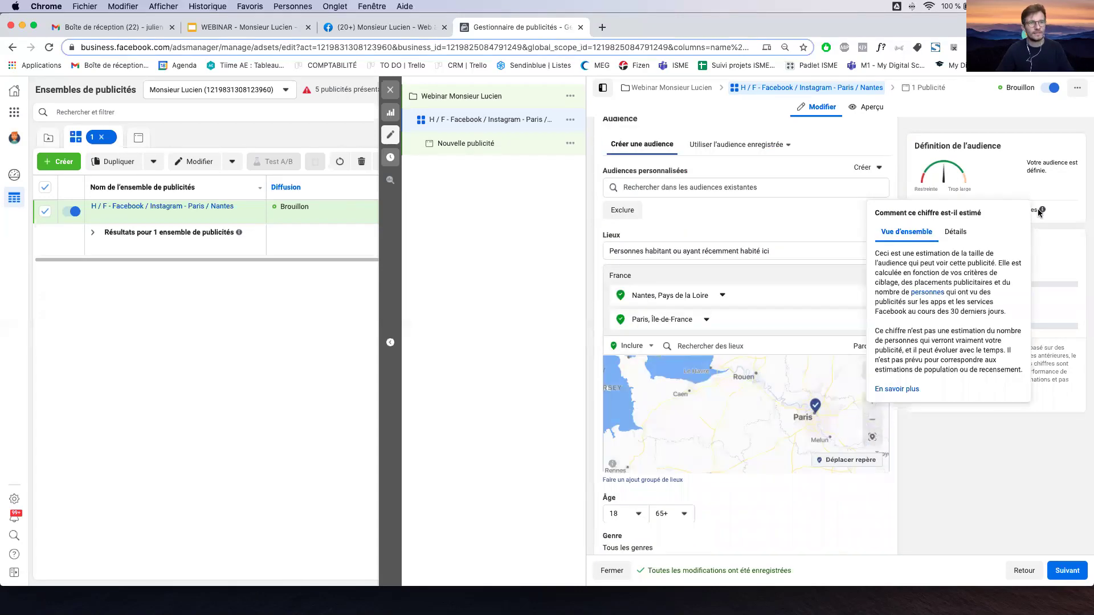
triple_click(1005, 210)
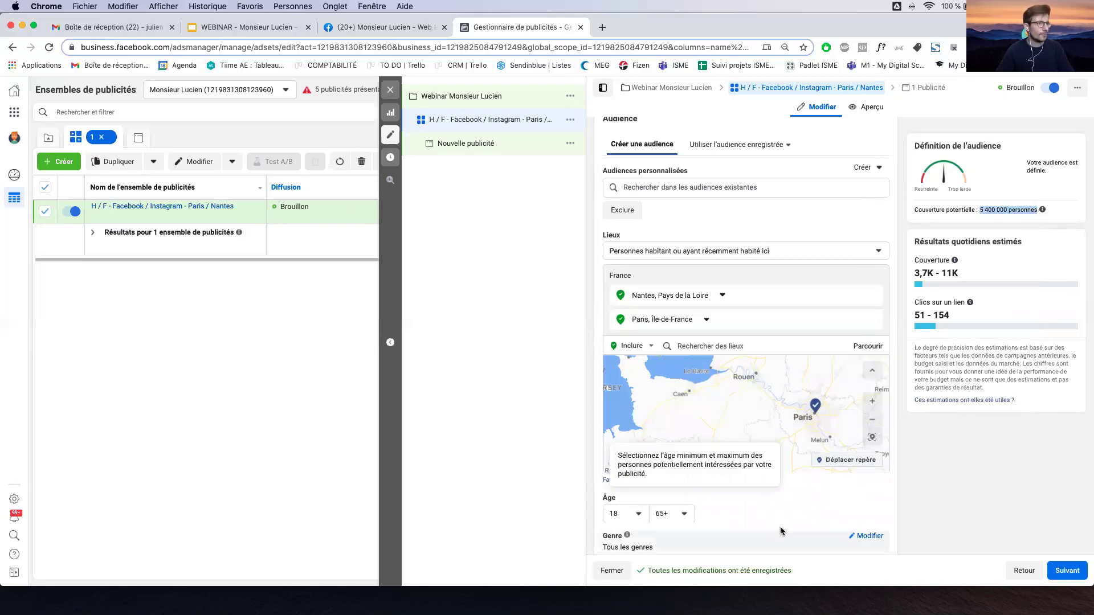
scroll(764, 509, down, 5)
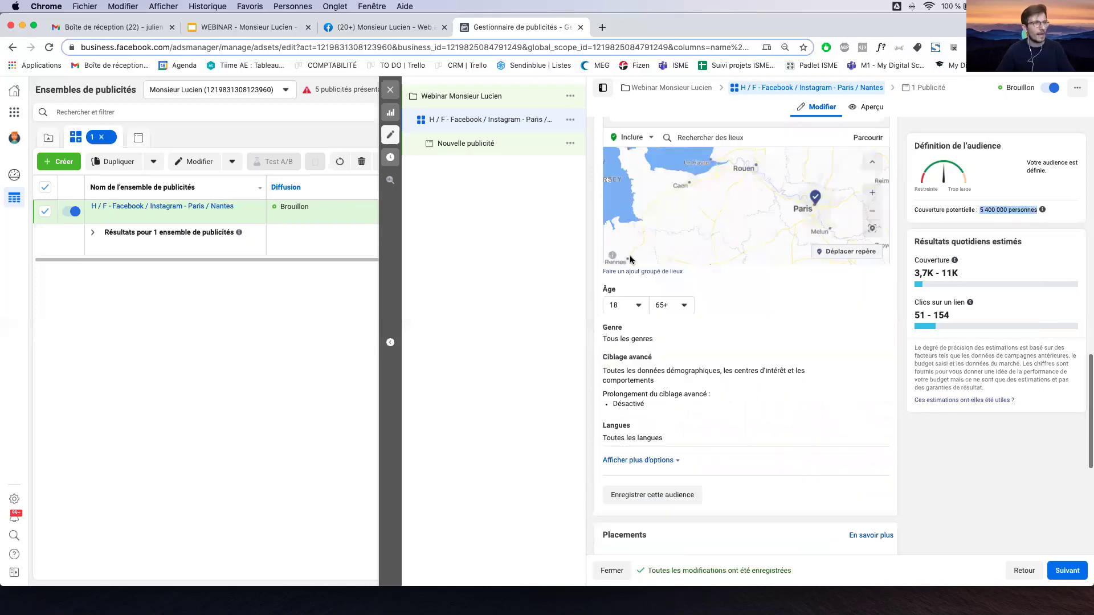
scroll(630, 259, down, 1)
click(630, 260)
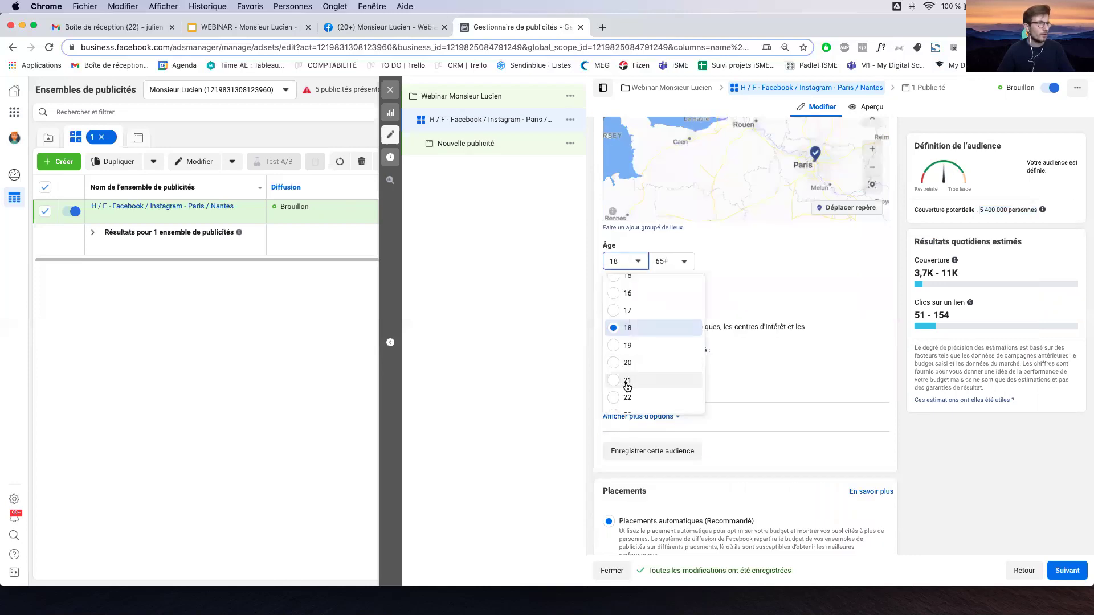
scroll(629, 382, down, 3)
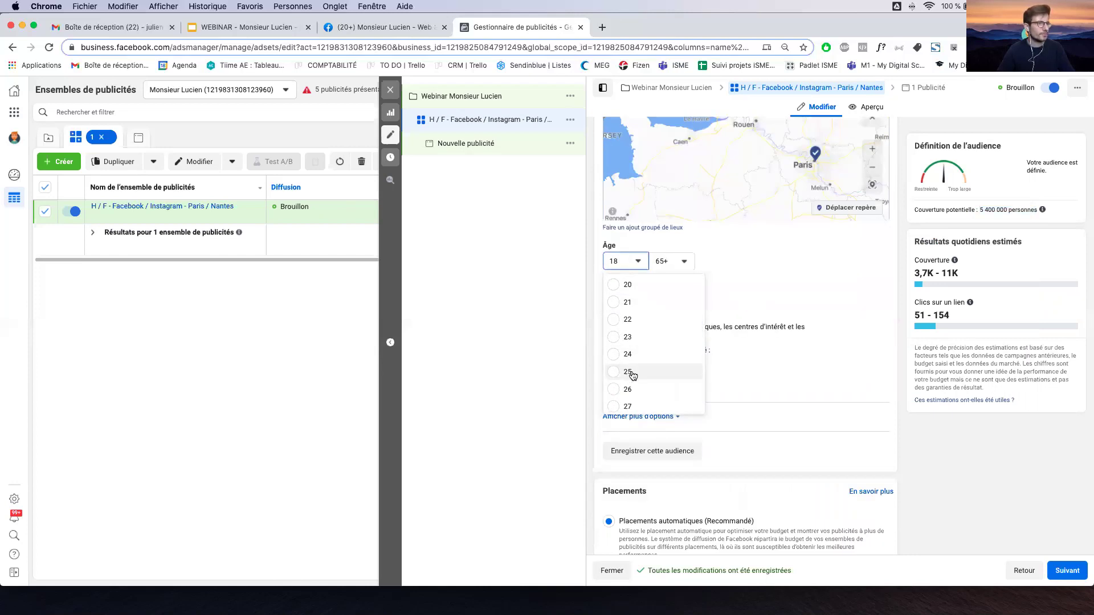
click(630, 372)
click(675, 261)
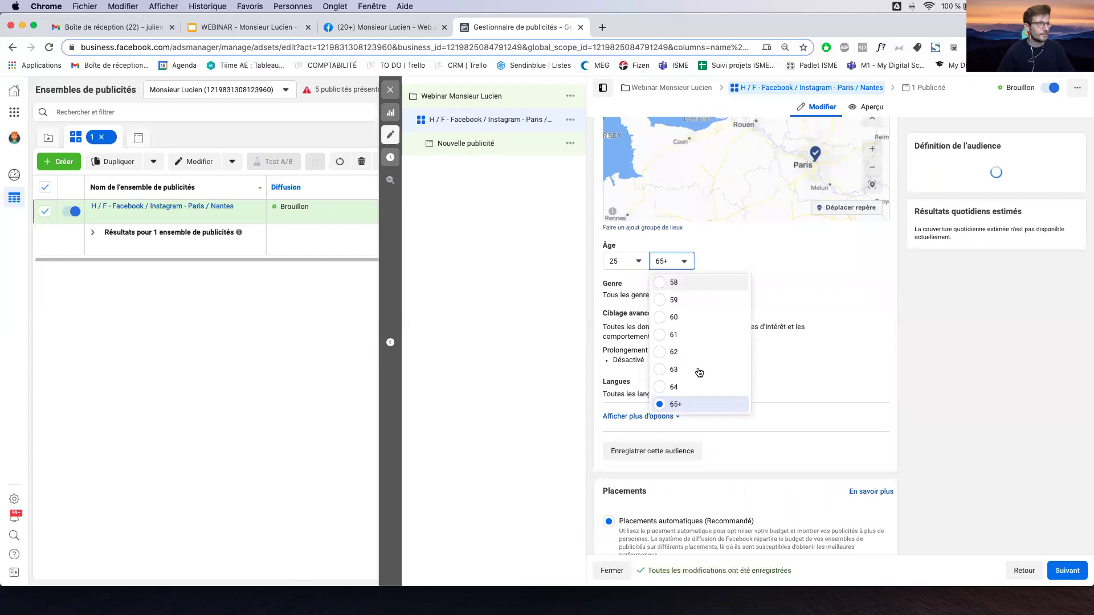
scroll(674, 296, up, 3)
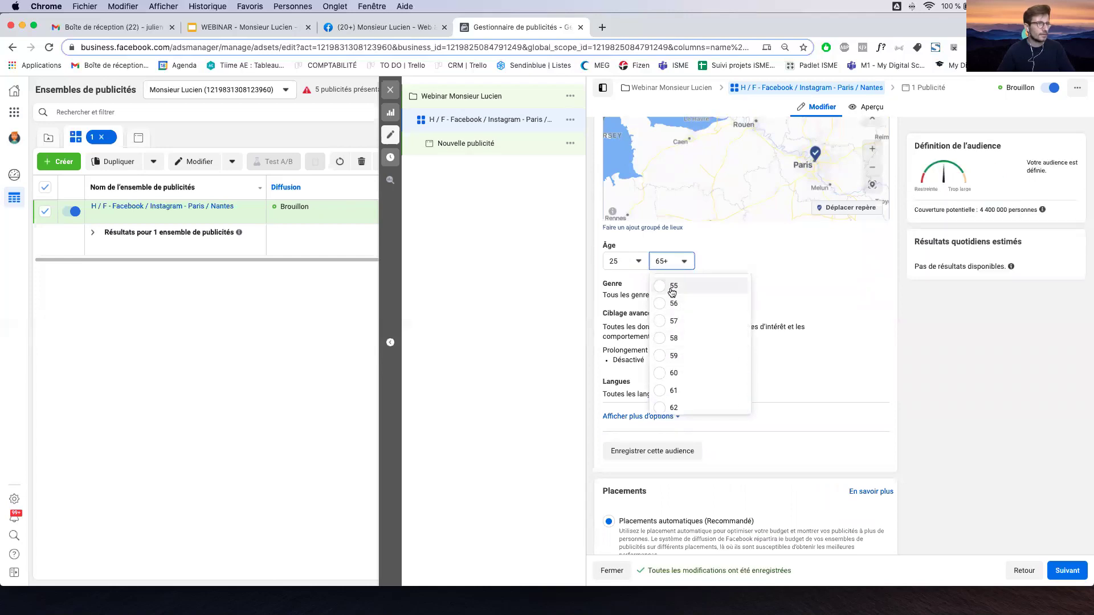
click(672, 289)
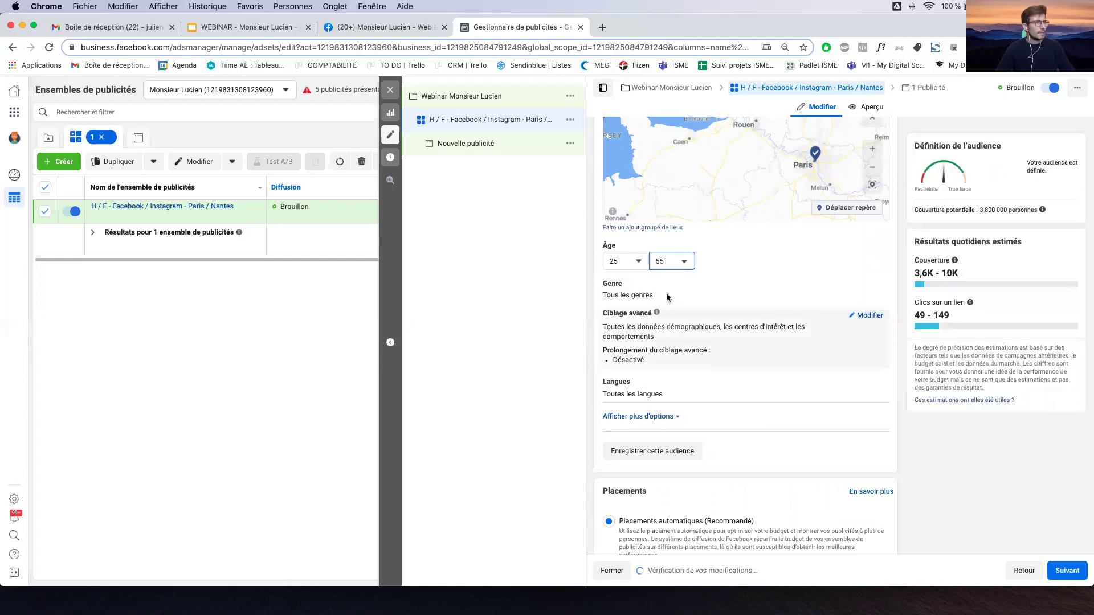
Open the audience's gender and Ciblage avancé settings for editing and bring up the list of targeting categories.
click(867, 283)
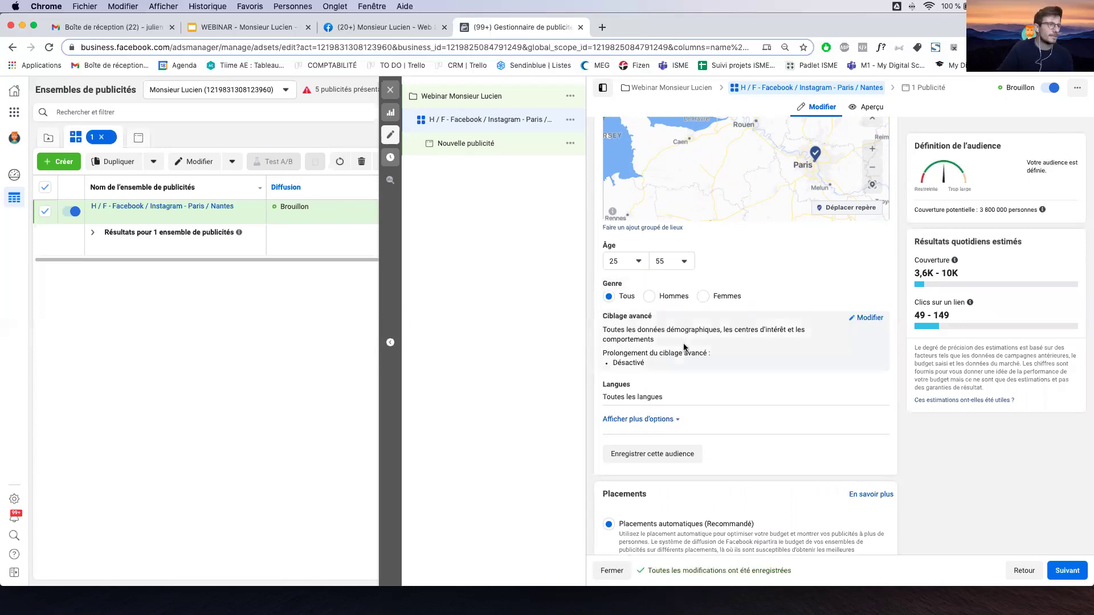
click(866, 317)
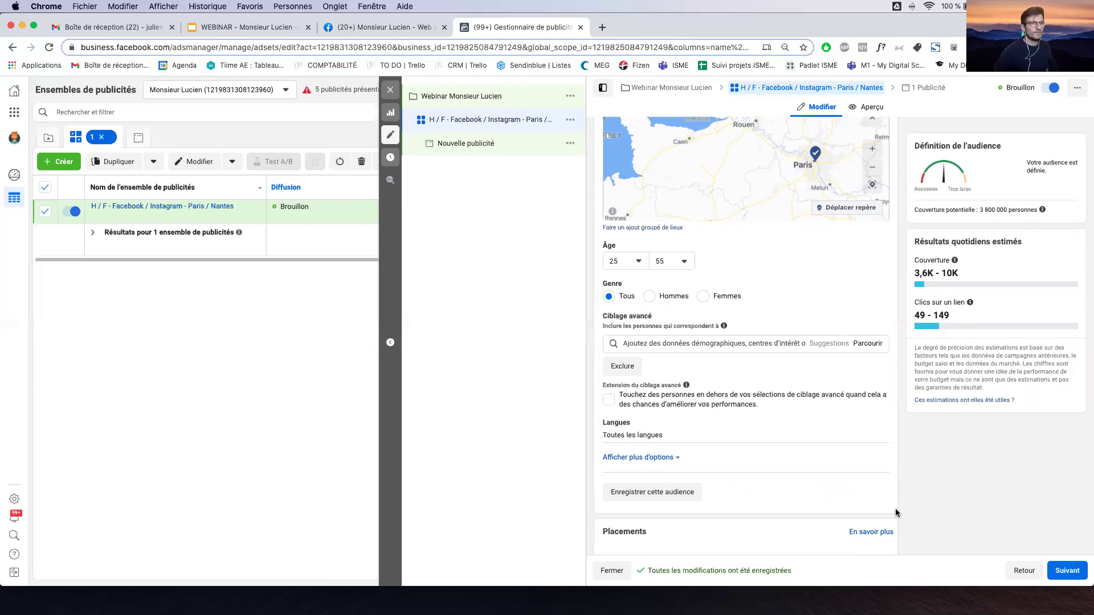
drag(980, 208, 994, 210)
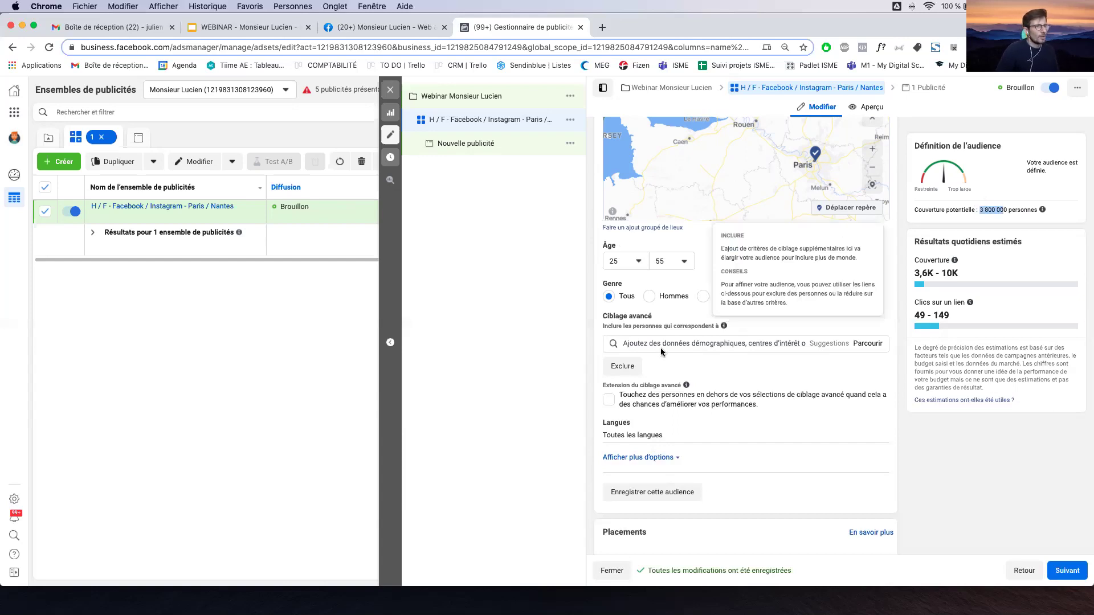
click(827, 342)
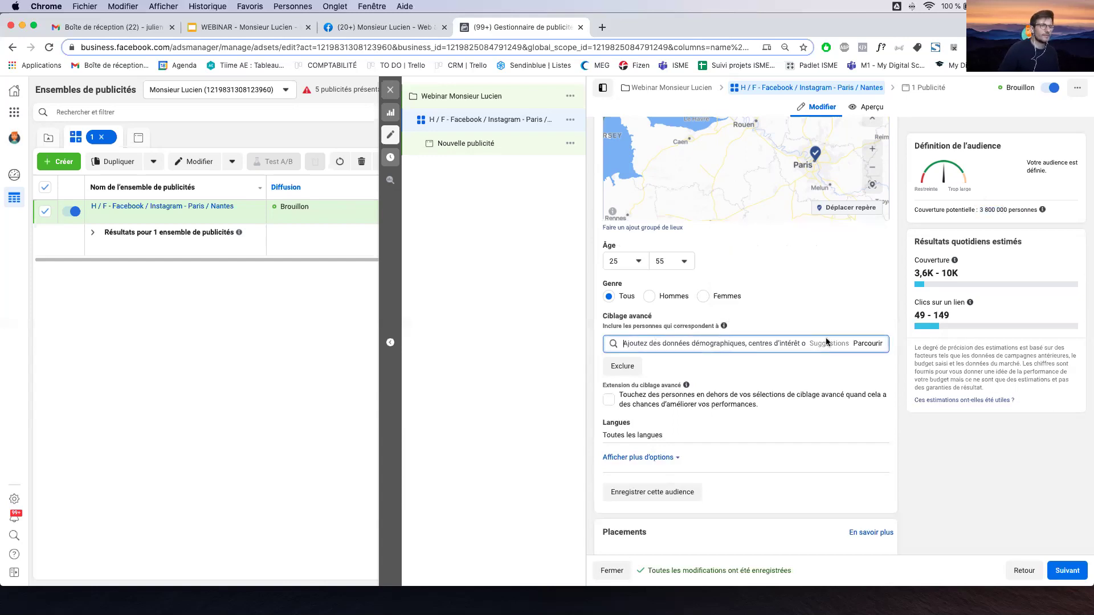
click(871, 346)
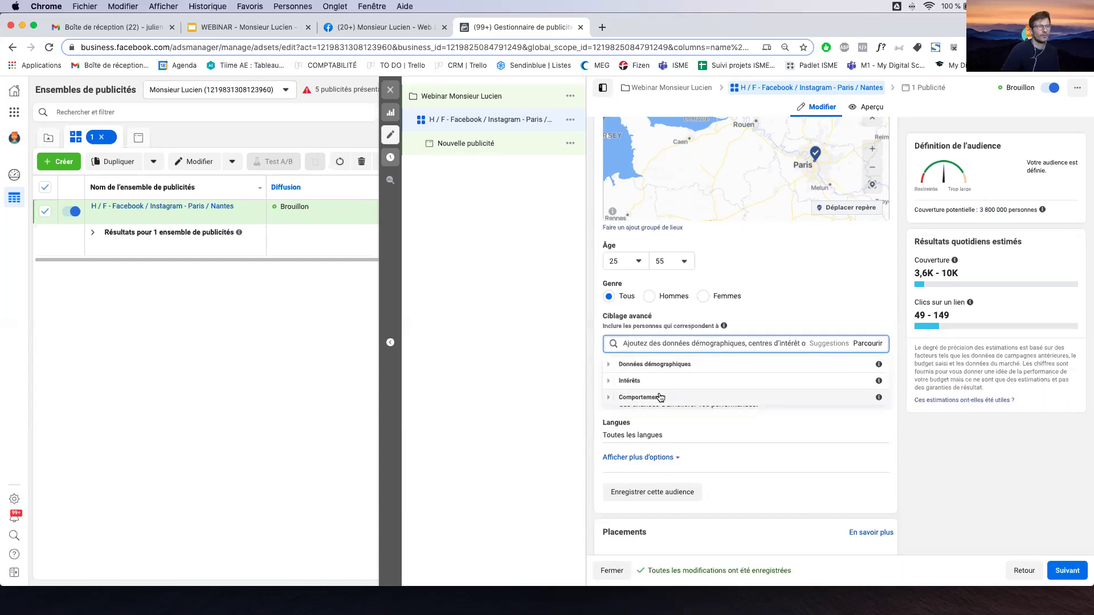
Examine the Formation and Finance subcategories under Données démographiques in the Ciblage avancé list.
click(611, 366)
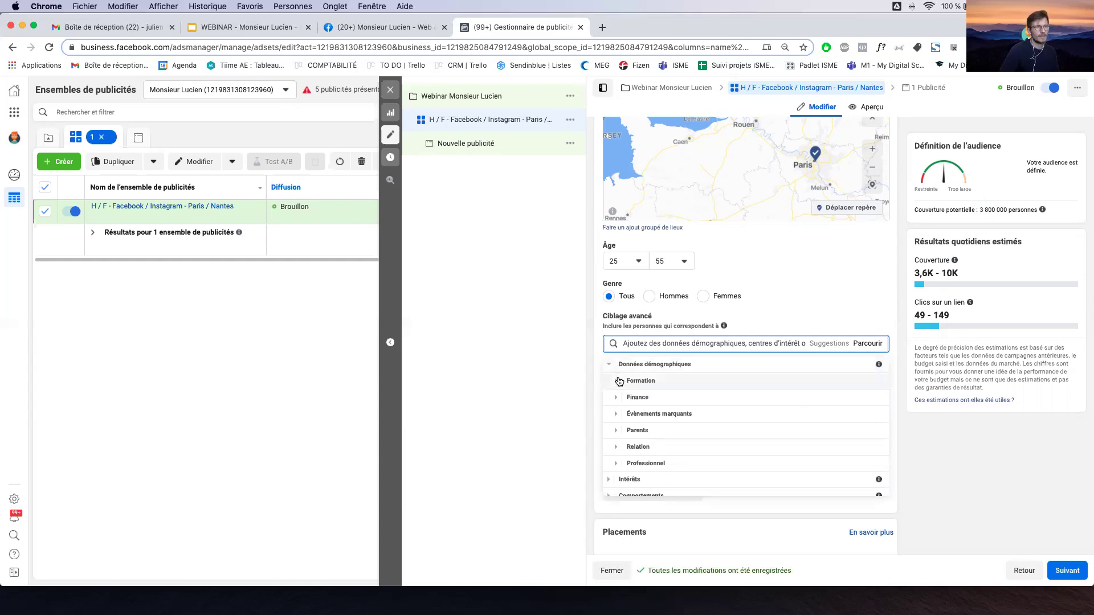
click(620, 381)
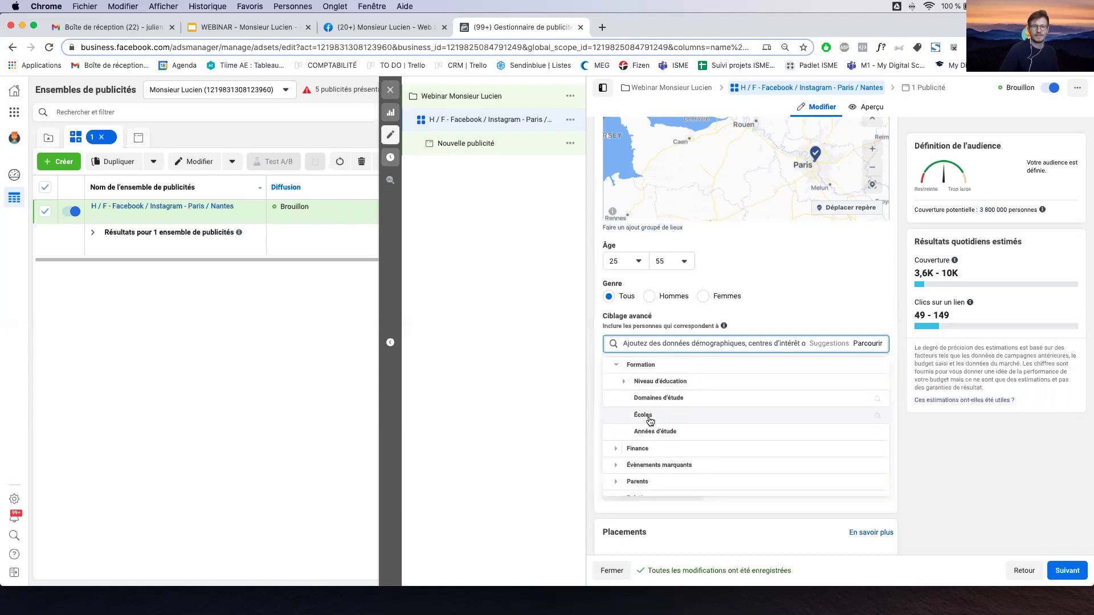
click(625, 383)
click(625, 384)
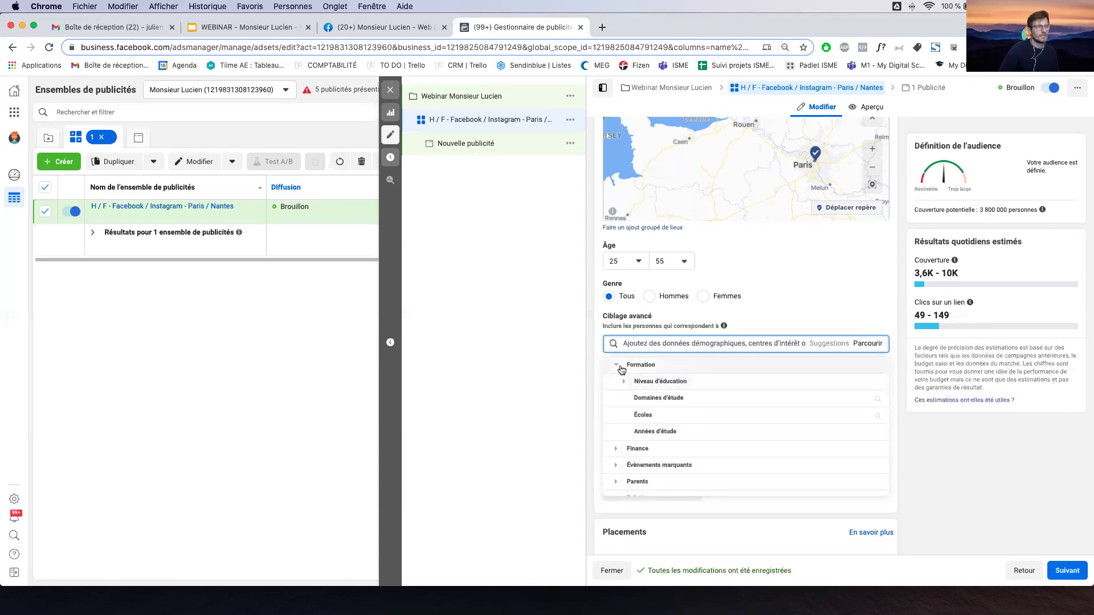
click(622, 370)
click(623, 379)
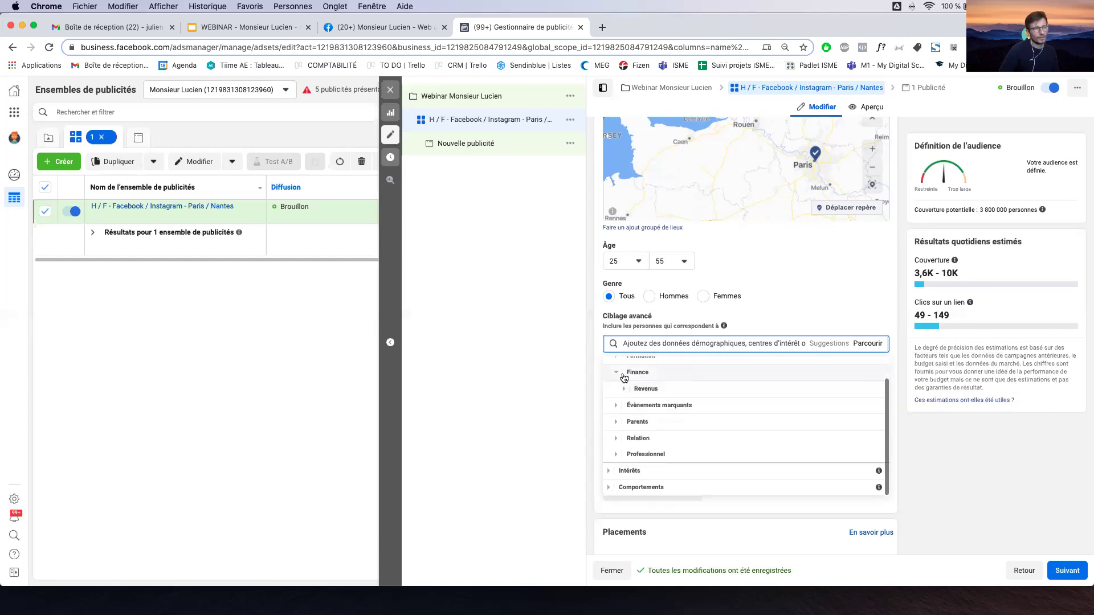
click(617, 377)
scroll(617, 381, up, 1)
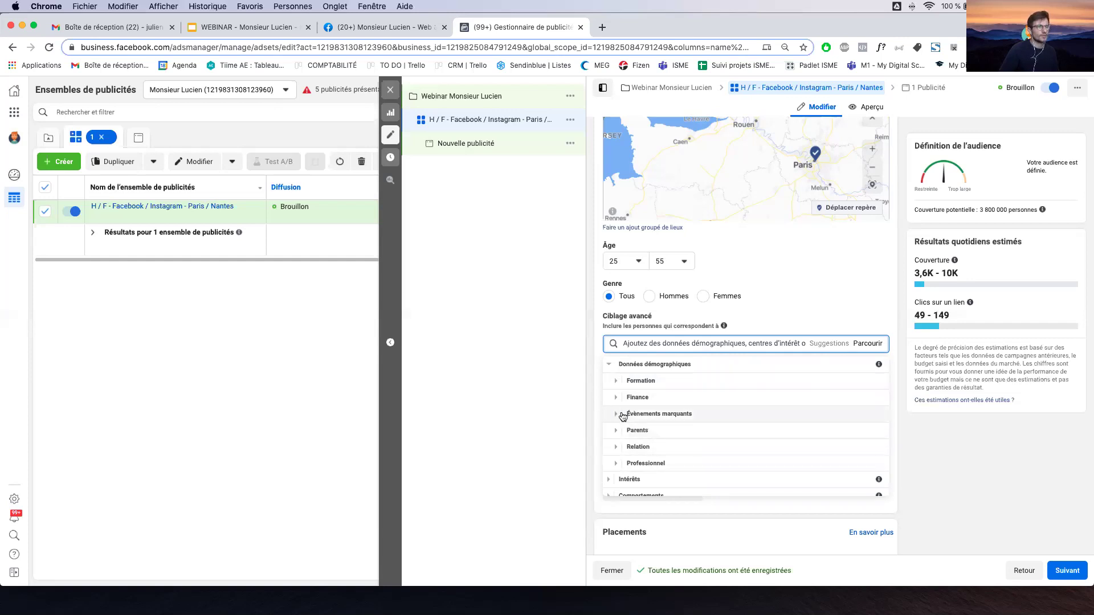
Examine the "Amis de" targeting options within Évènements marquants, and collapse that group again.
click(616, 415)
scroll(627, 393, down, 1)
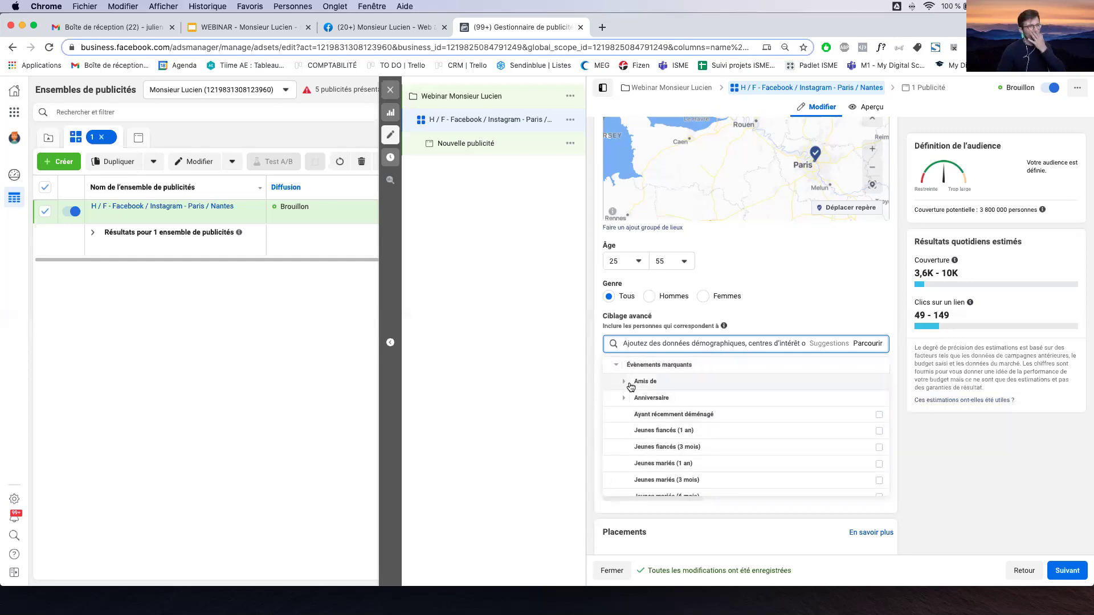
click(624, 381)
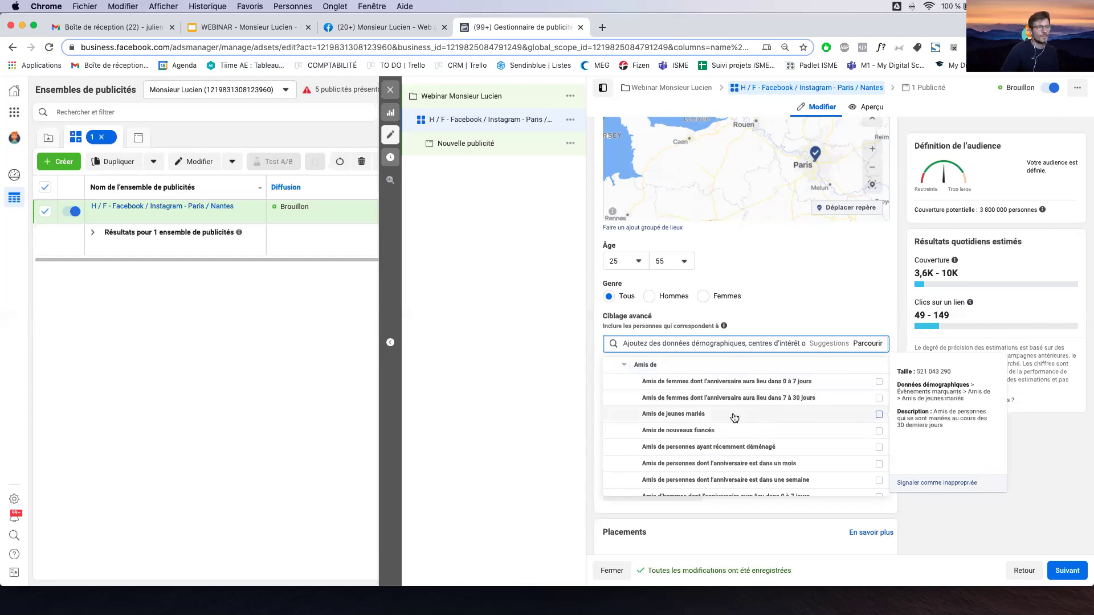
scroll(758, 419, down, 2)
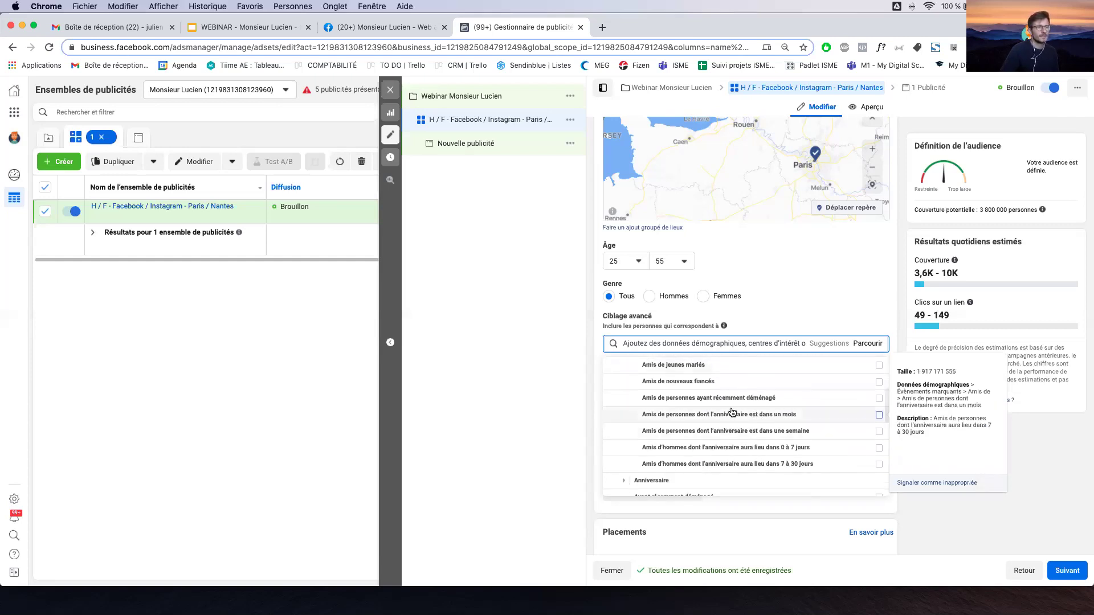
scroll(767, 413, up, 1)
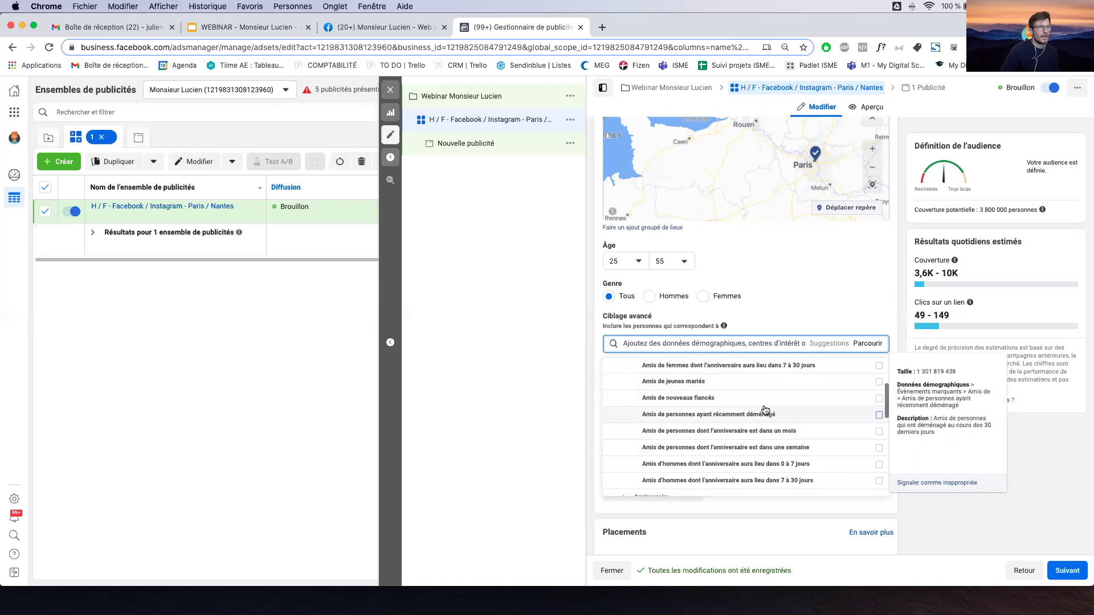
scroll(786, 445, down, 2)
scroll(774, 442, up, 2)
scroll(740, 424, up, 1)
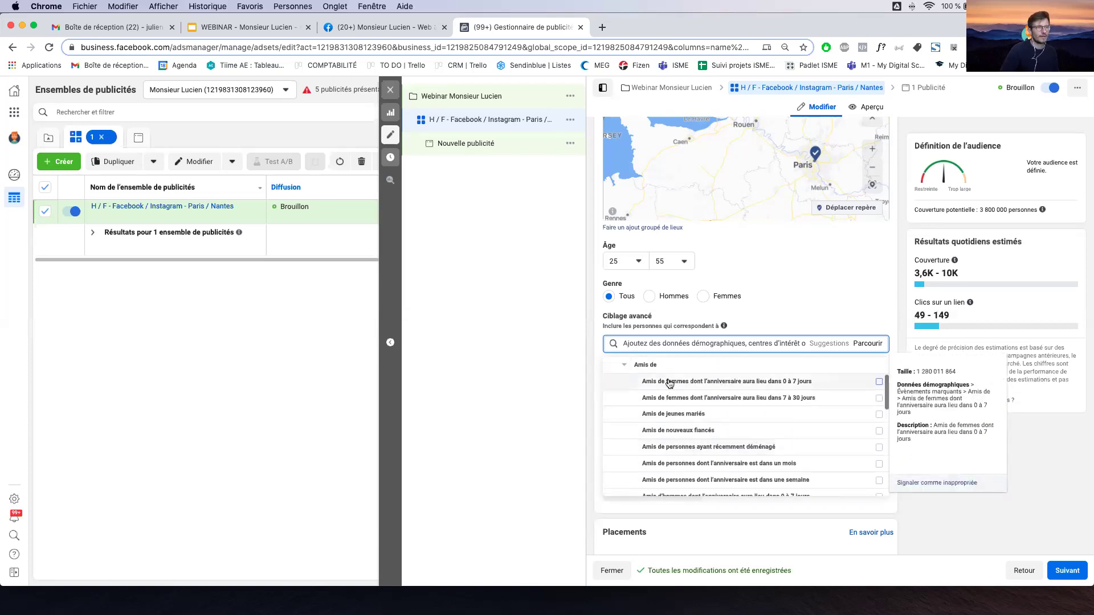
click(622, 368)
scroll(623, 368, up, 1)
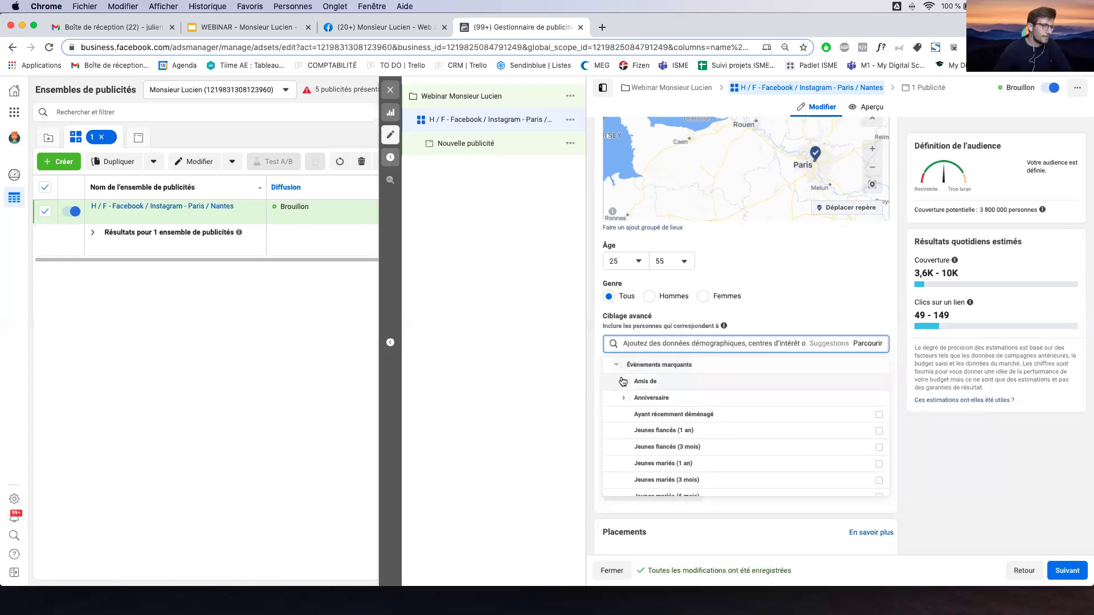
Review the remaining Évènements marquants criteria, including moves, engagements, marriages, new jobs and Anniversaire, and collapse the category.
mouse_move(694, 419)
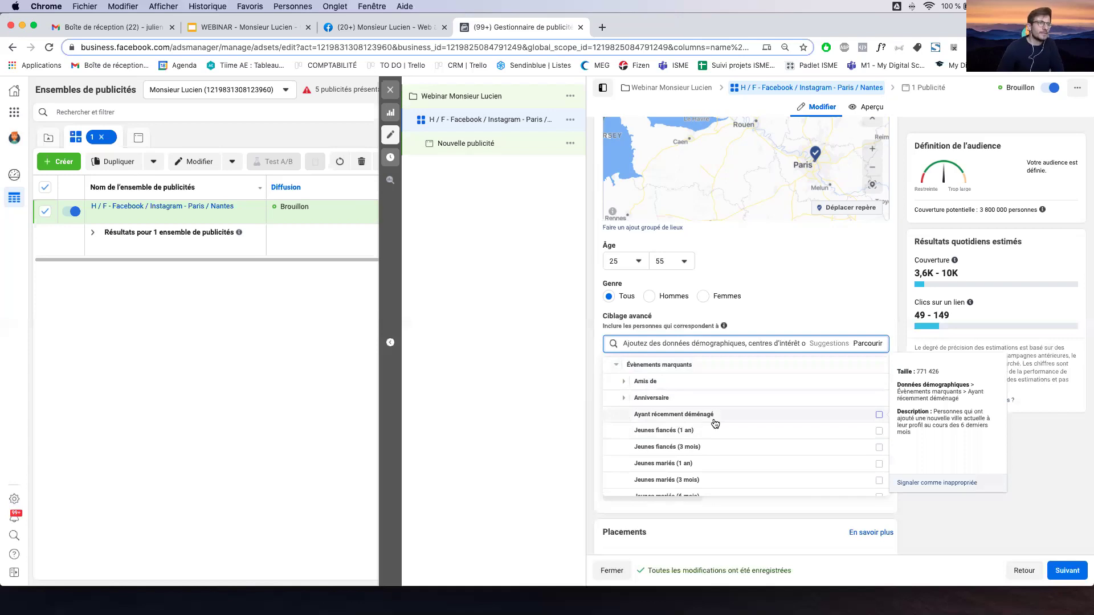
mouse_move(687, 439)
scroll(688, 439, down, 3)
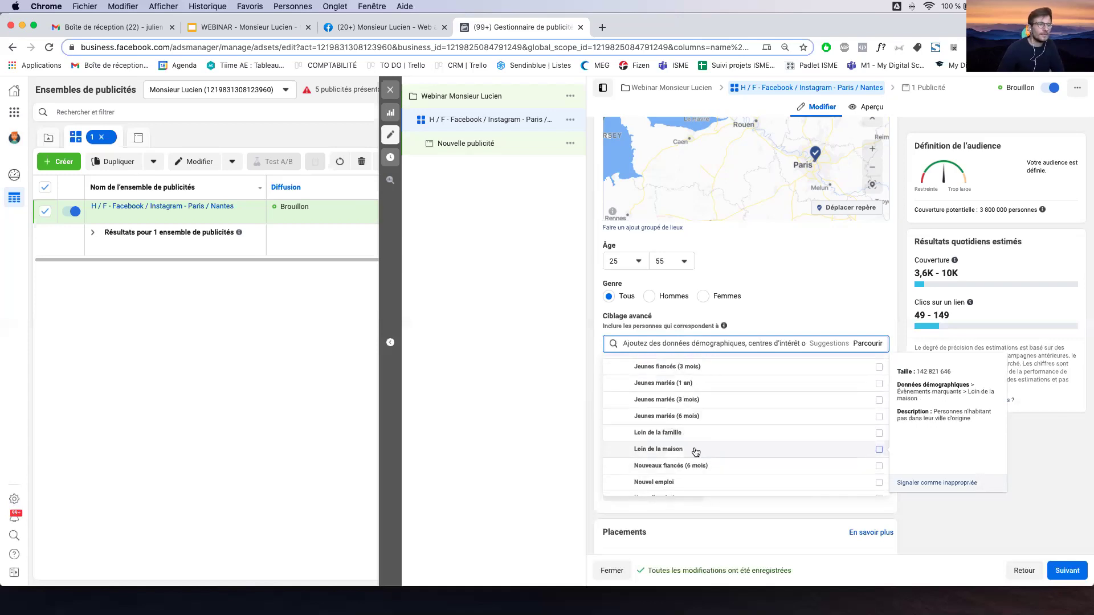
scroll(695, 464, down, 2)
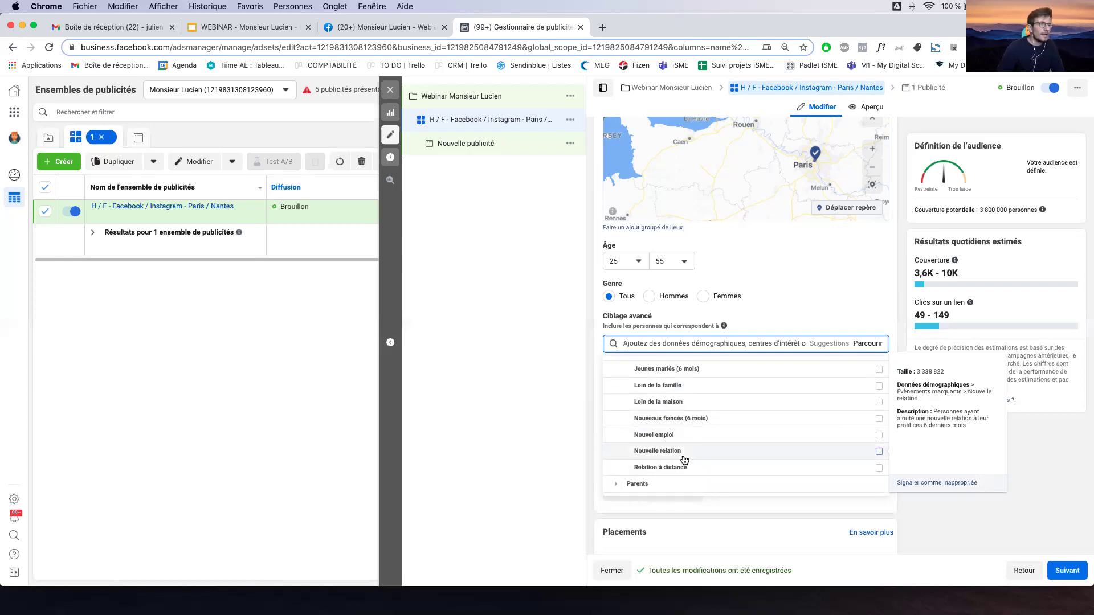
scroll(678, 462, up, 4)
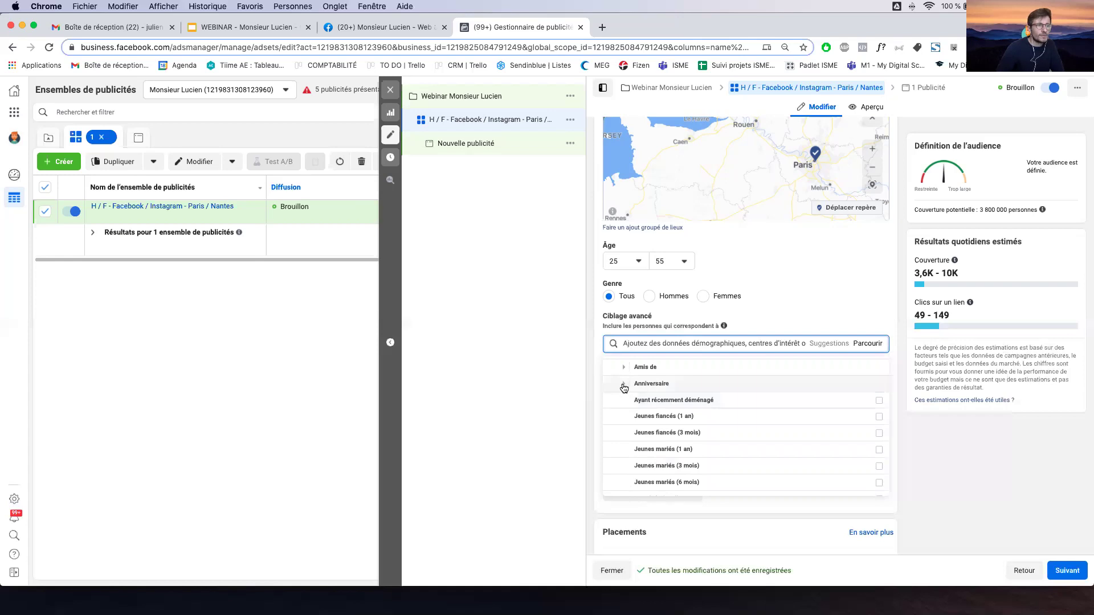
click(623, 385)
click(624, 385)
scroll(630, 383, up, 1)
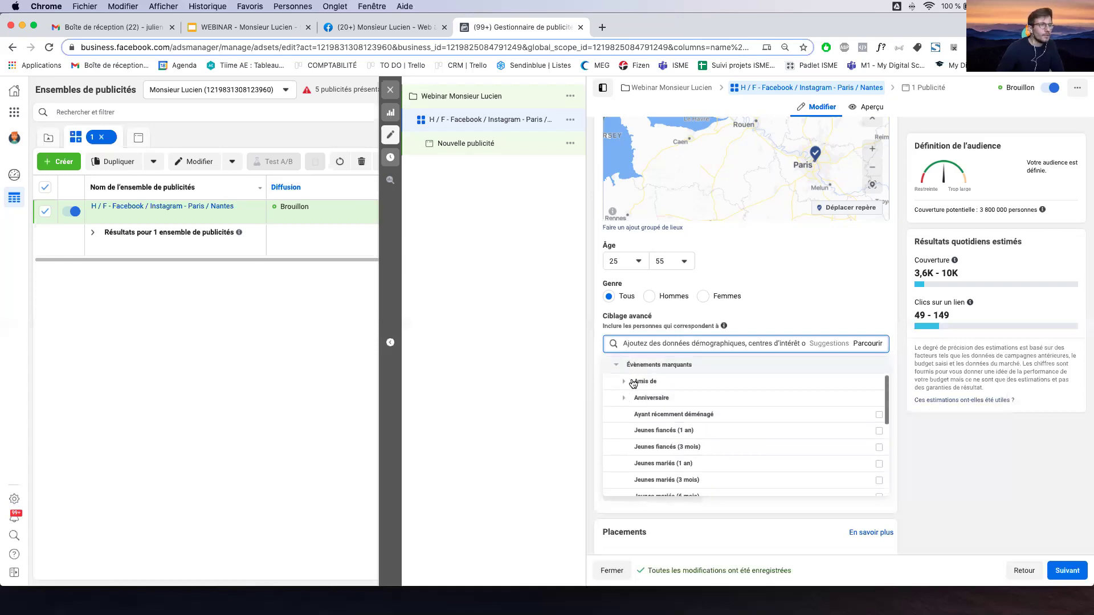
scroll(669, 419, down, 2)
scroll(683, 433, up, 3)
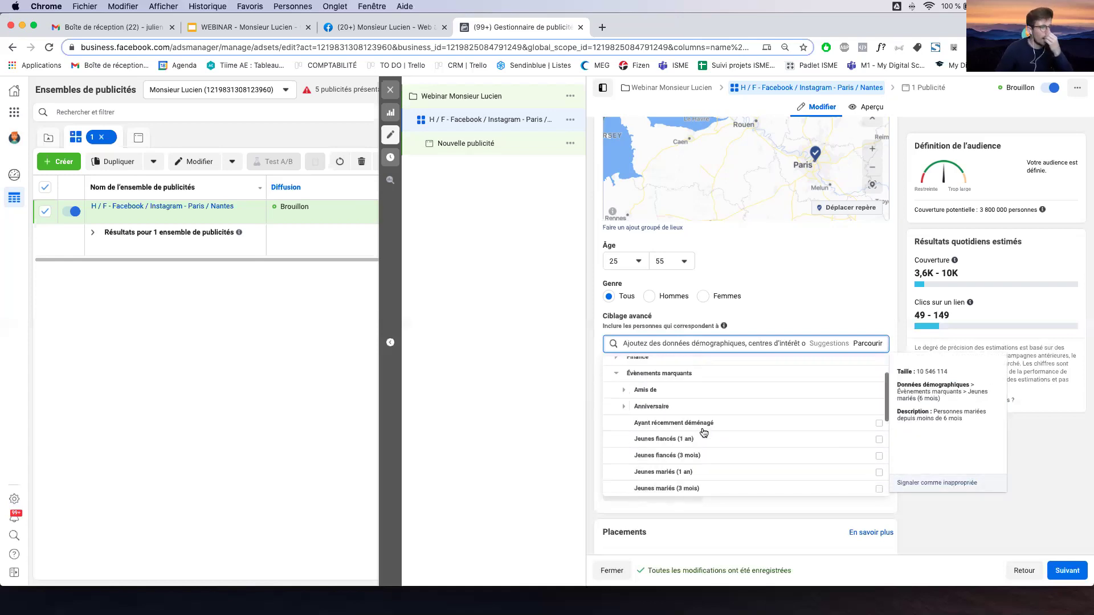
click(615, 415)
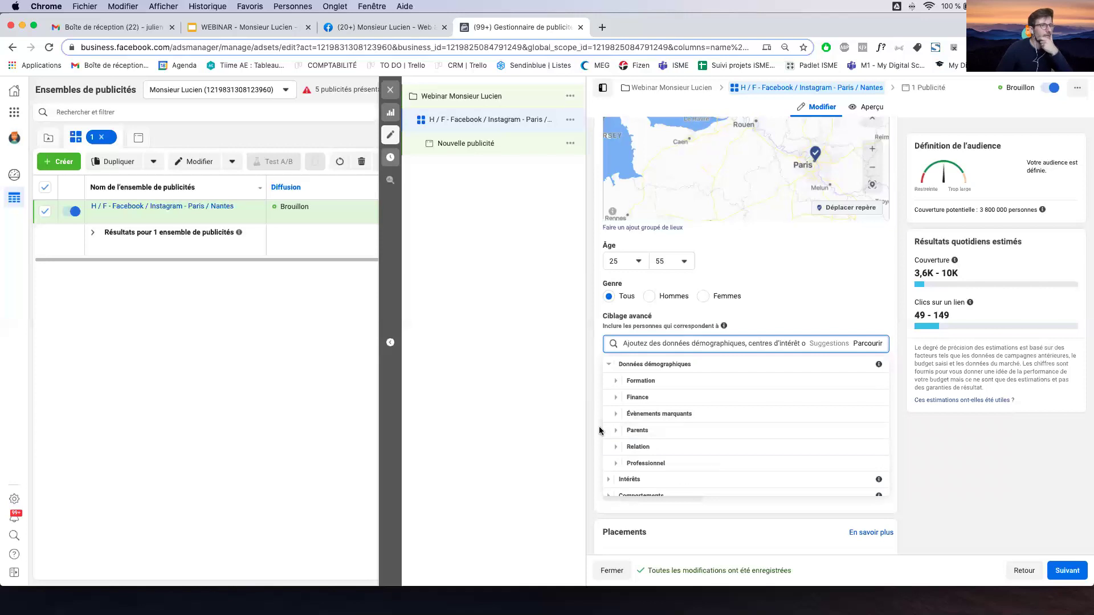
Examine the "Tous les parents" options by children's age within Parents, and collapse the category.
click(610, 433)
click(623, 427)
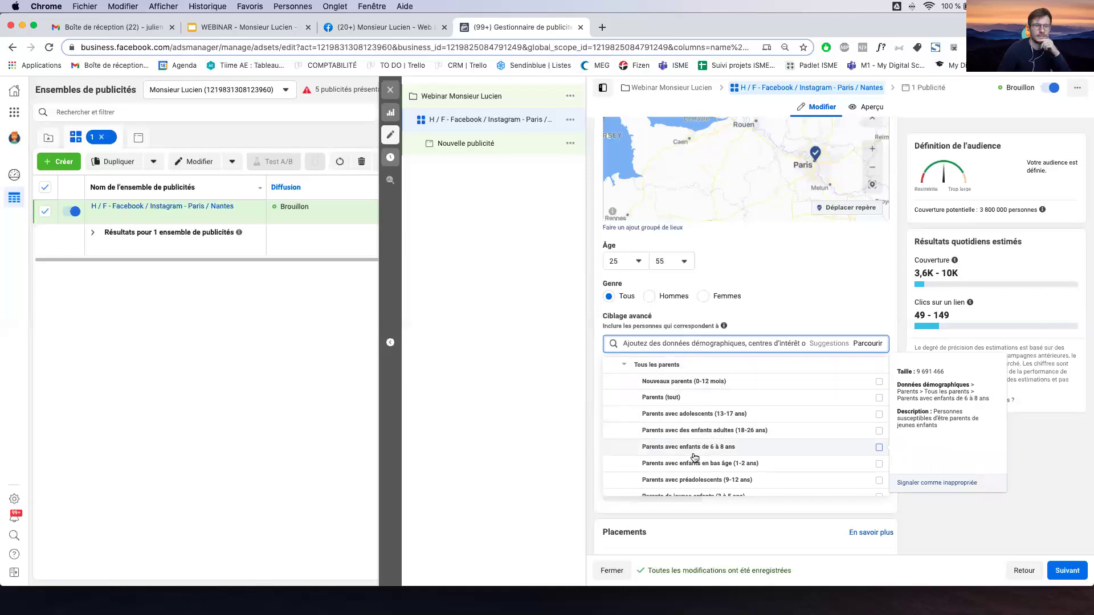
click(625, 364)
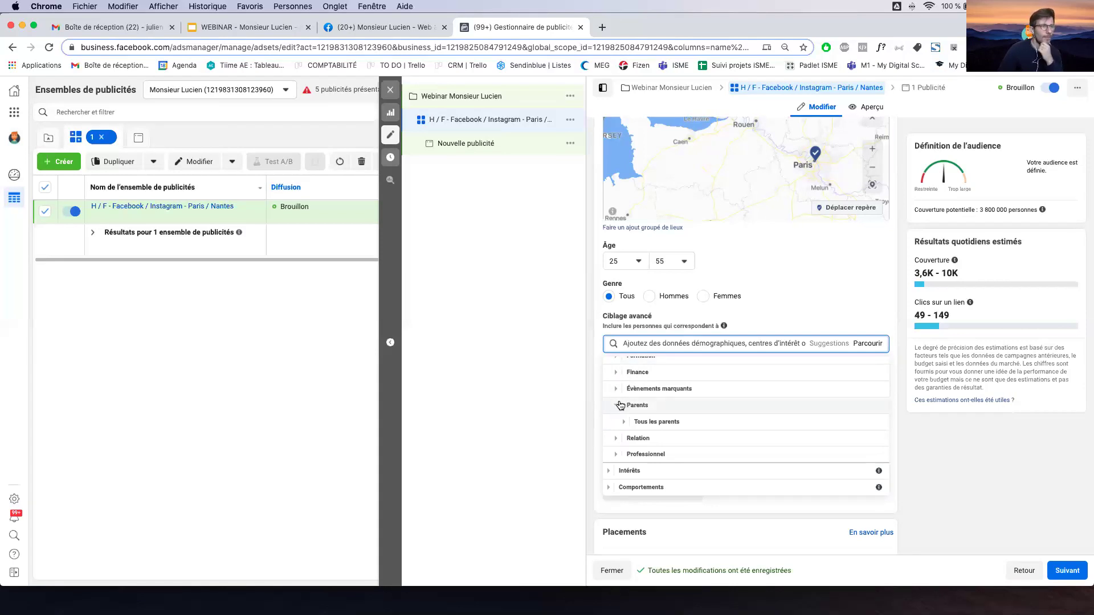
click(616, 405)
scroll(617, 421, up, 2)
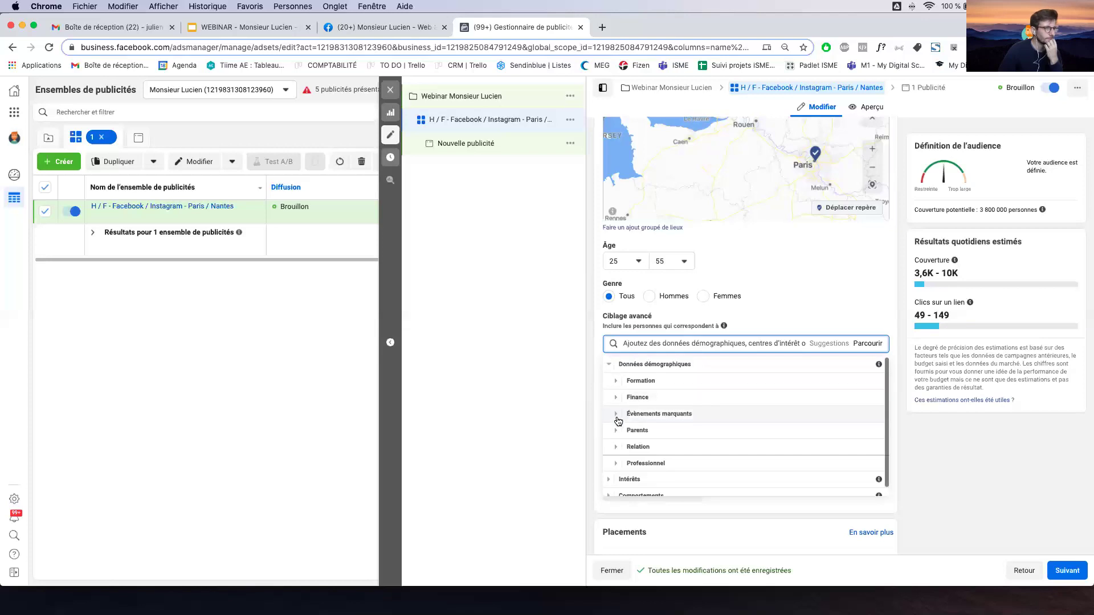
Examine the "Situation amoureuse" options within Relation, and collapse the category.
click(617, 445)
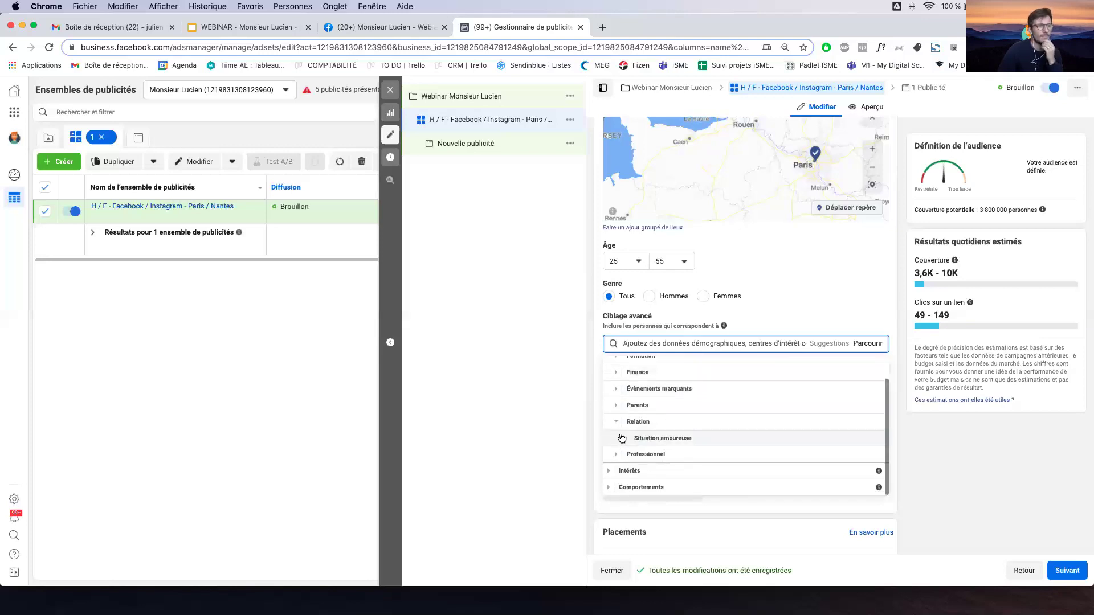
click(629, 438)
scroll(649, 439, down, 3)
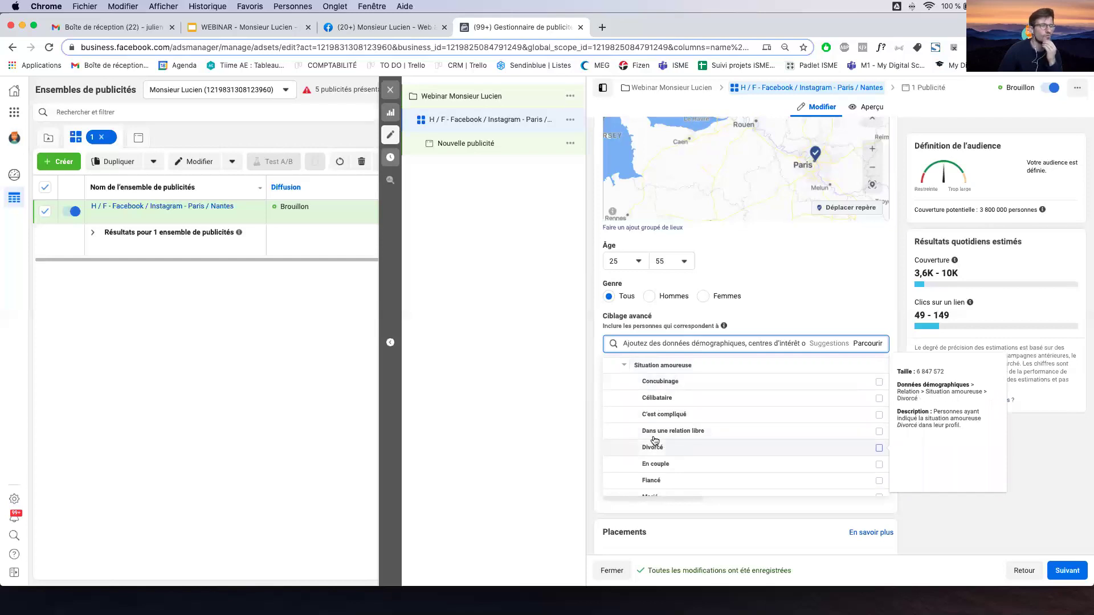
scroll(692, 428, down, 3)
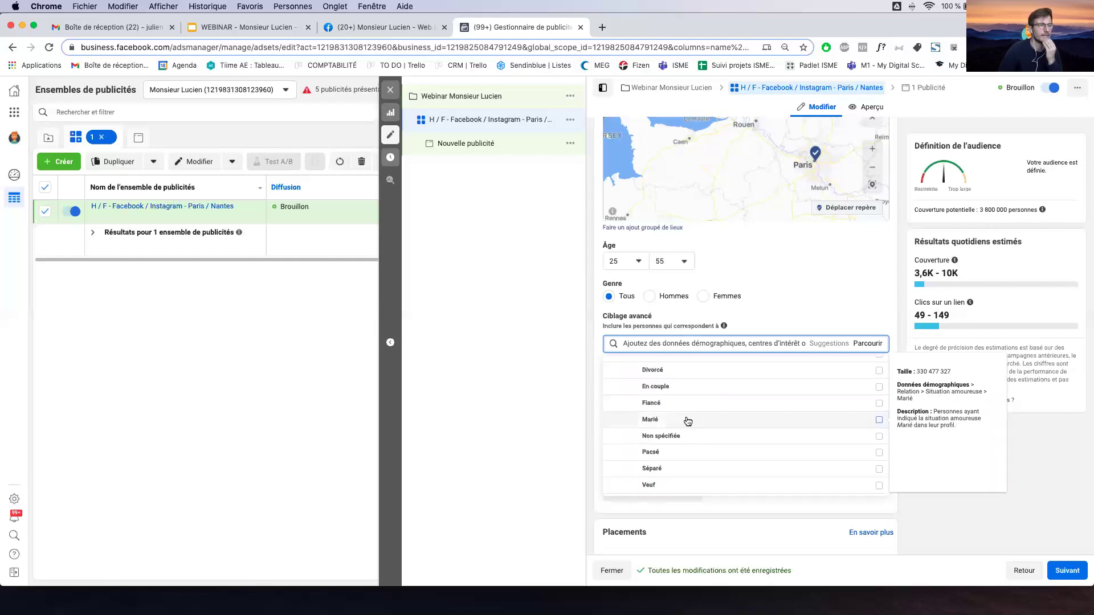
scroll(687, 419, up, 3)
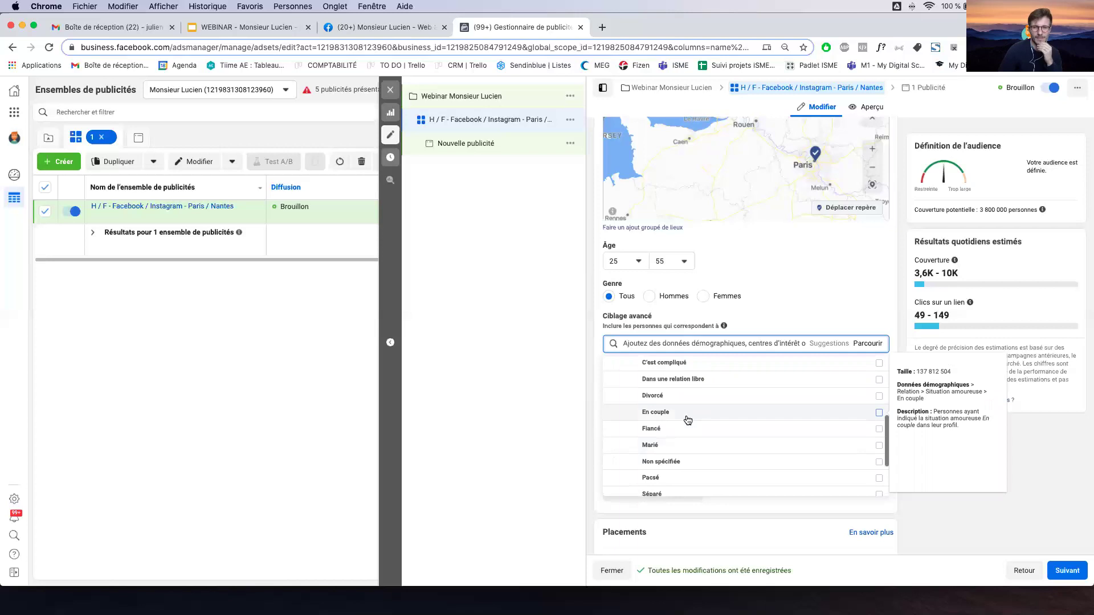
scroll(610, 399, up, 2)
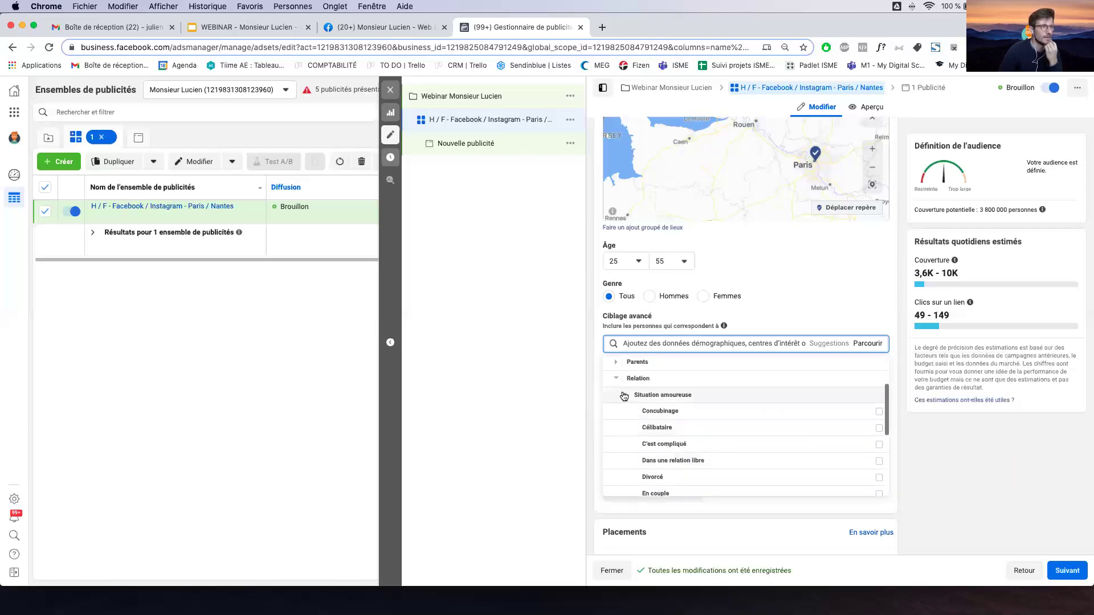
click(624, 393)
click(615, 421)
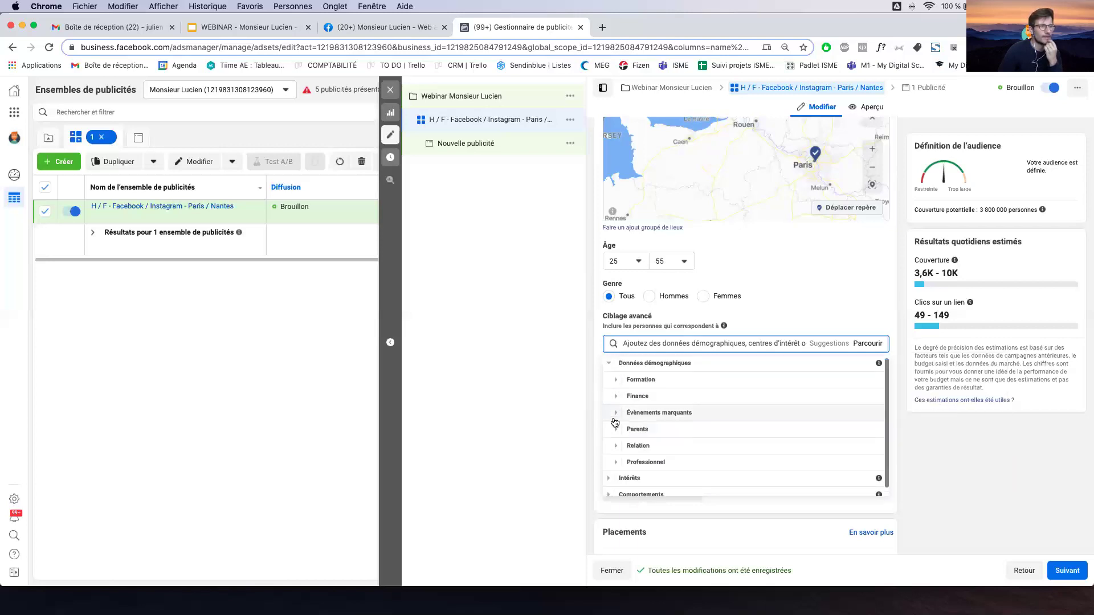
Examine the Professionnel subcategories, and collapse the whole Données démographiques group.
click(614, 456)
scroll(618, 441, down, 1)
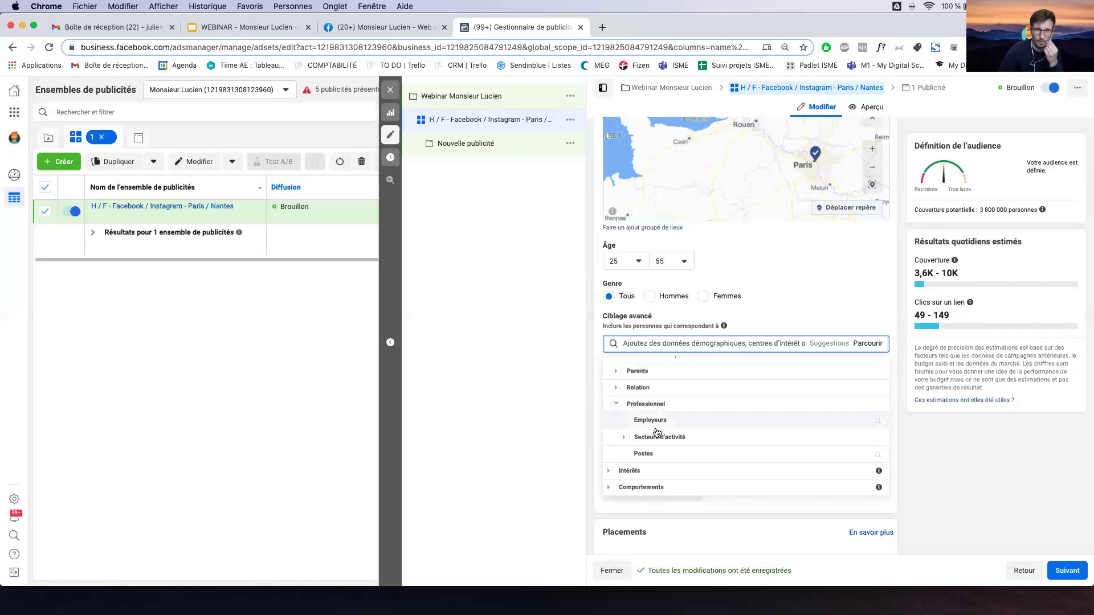
click(616, 405)
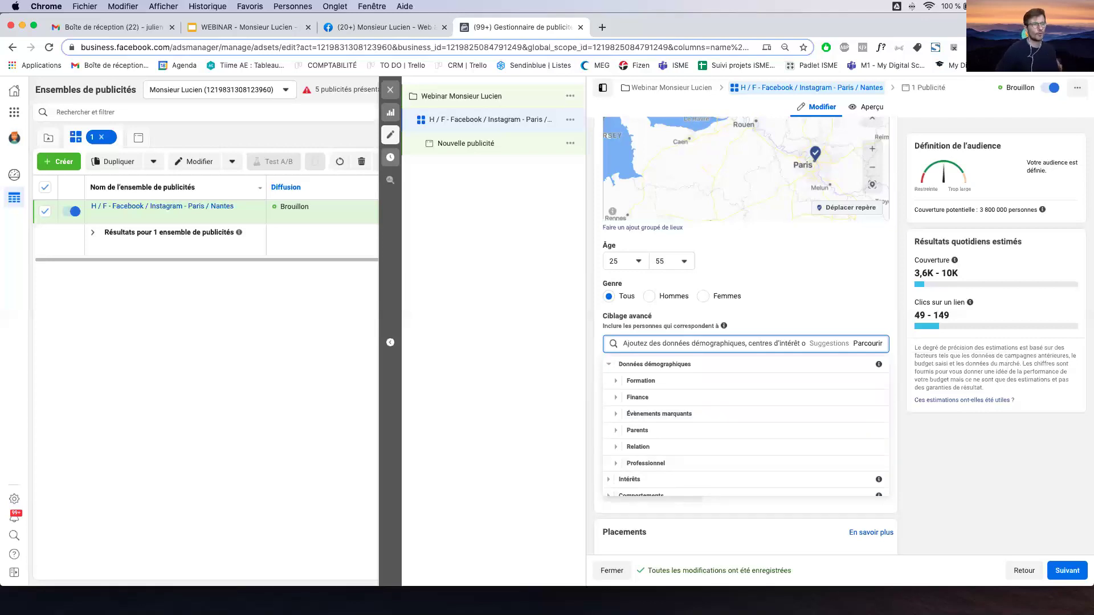
click(609, 366)
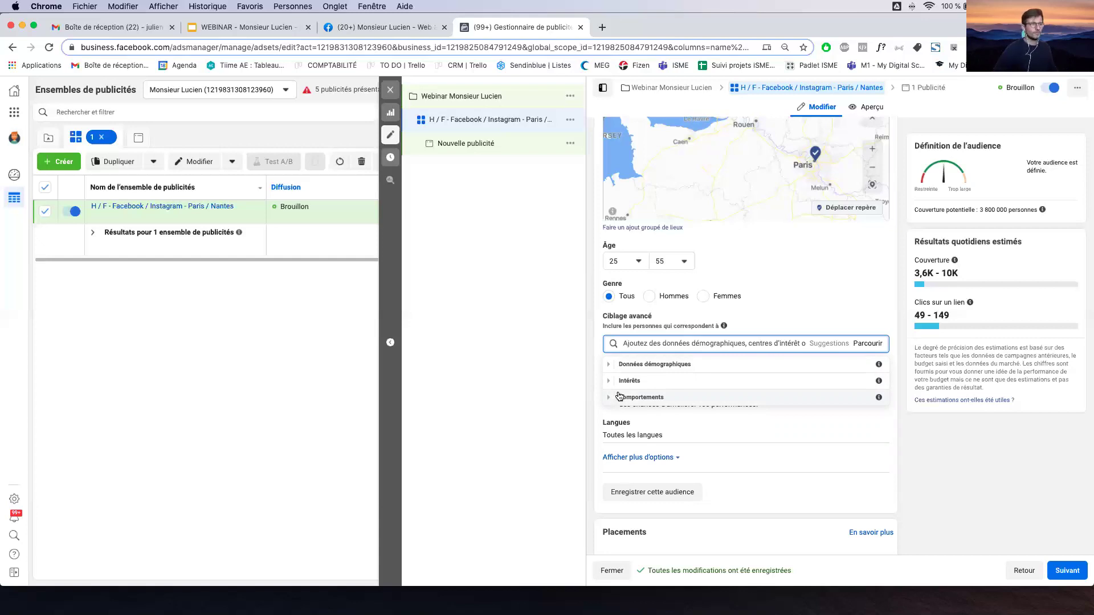
Review the categories available under Intérêts in the Ciblage avancé list.
click(610, 381)
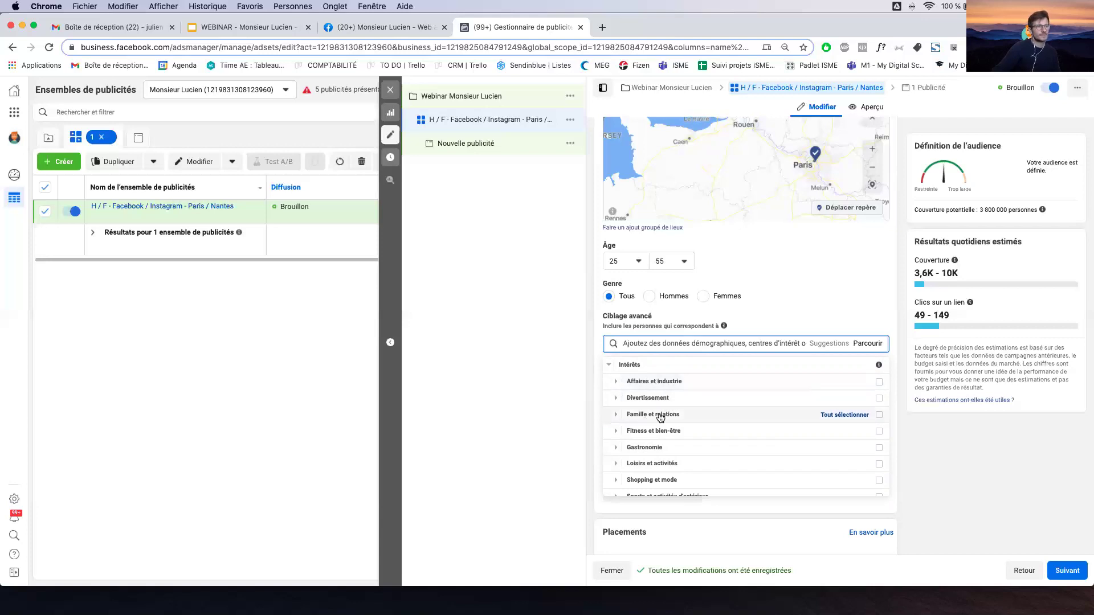
scroll(673, 450, down, 2)
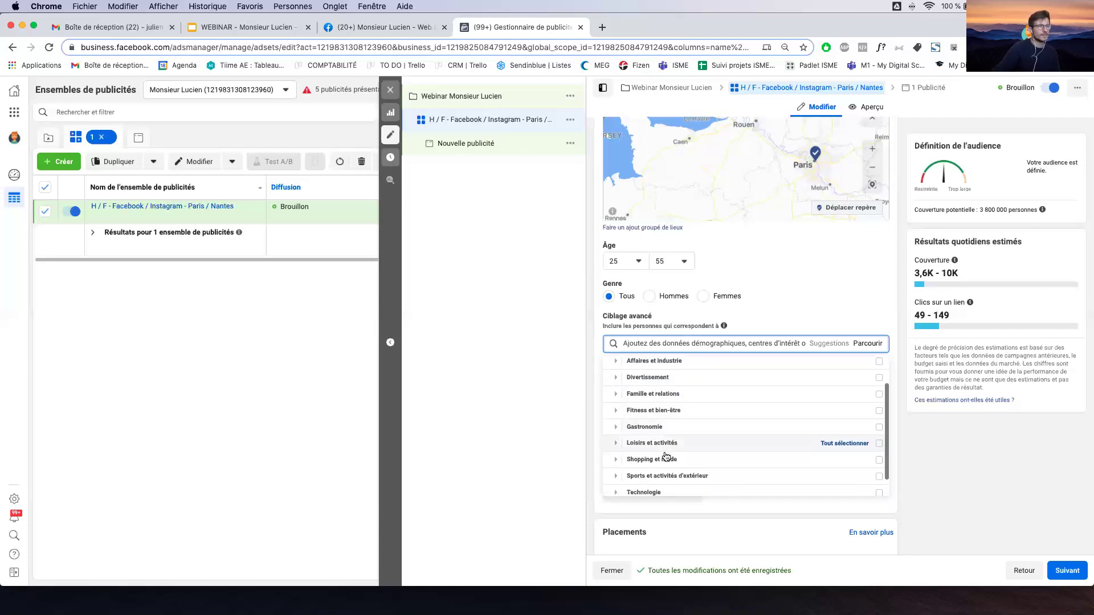
scroll(672, 474, down, 3)
scroll(672, 467, up, 5)
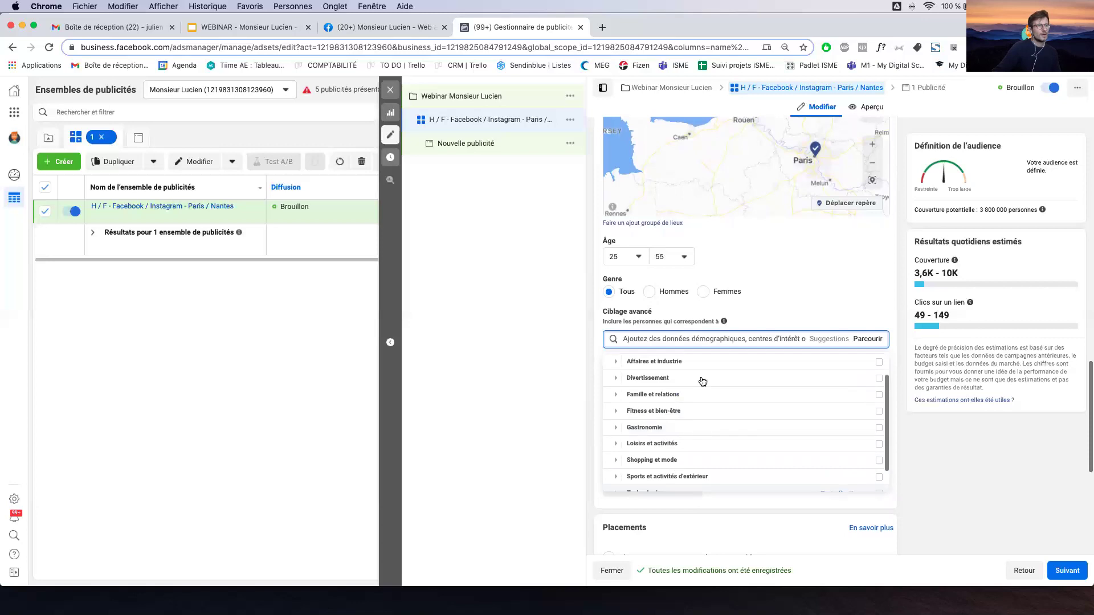
Search the Ciblage avancé inclusions for "course à pied", add the Fitness et bien-être interest Jogging, and check the potential reach.
click(725, 340)
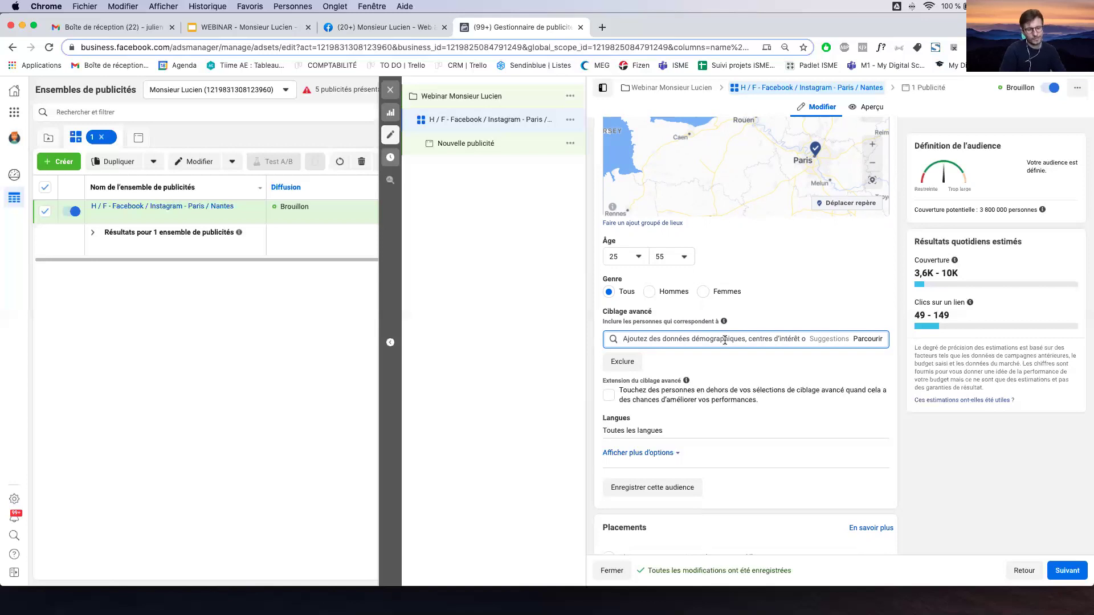
text(c)
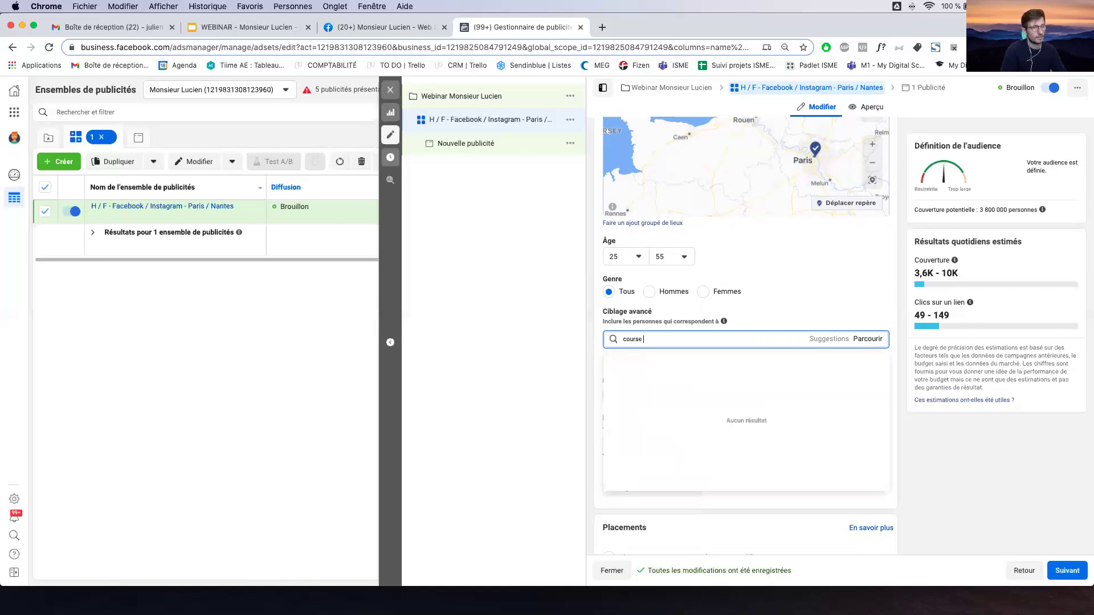
text(ourse à)
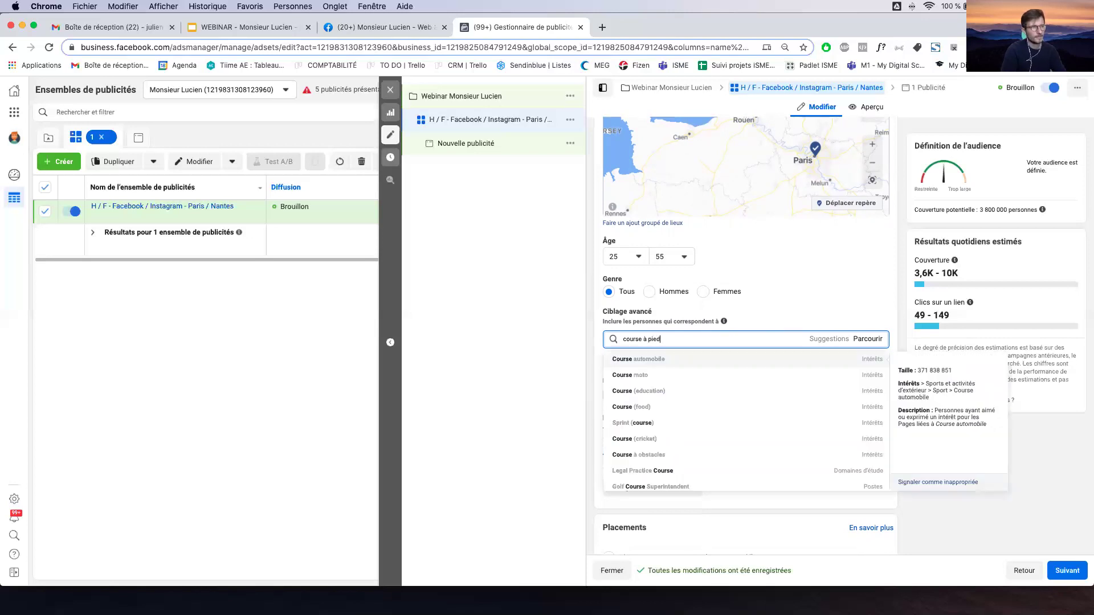
text( pied)
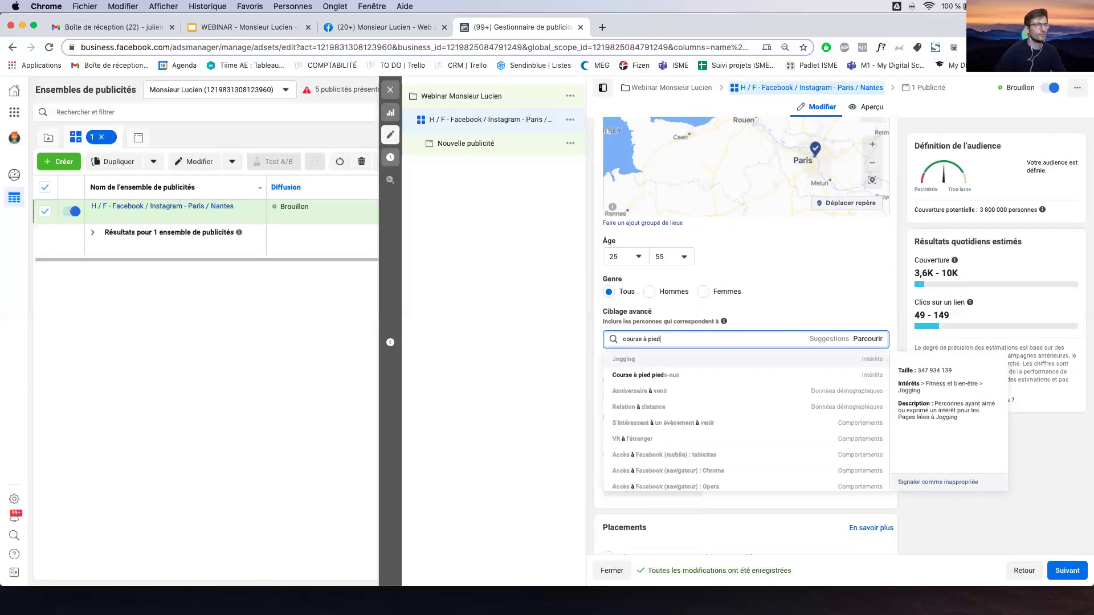
click(635, 361)
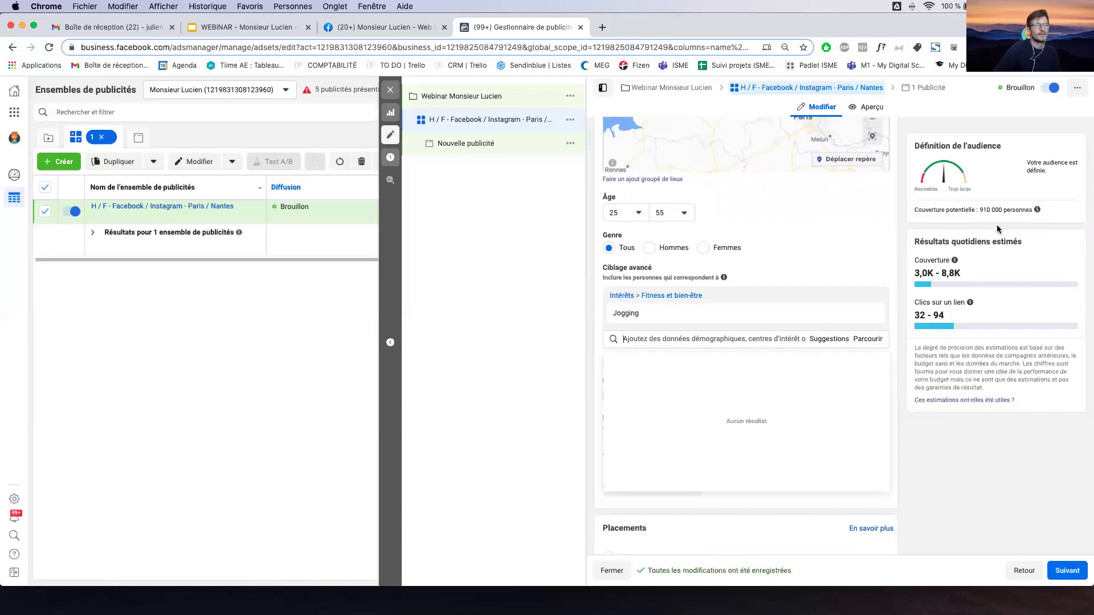
drag(979, 209, 1006, 208)
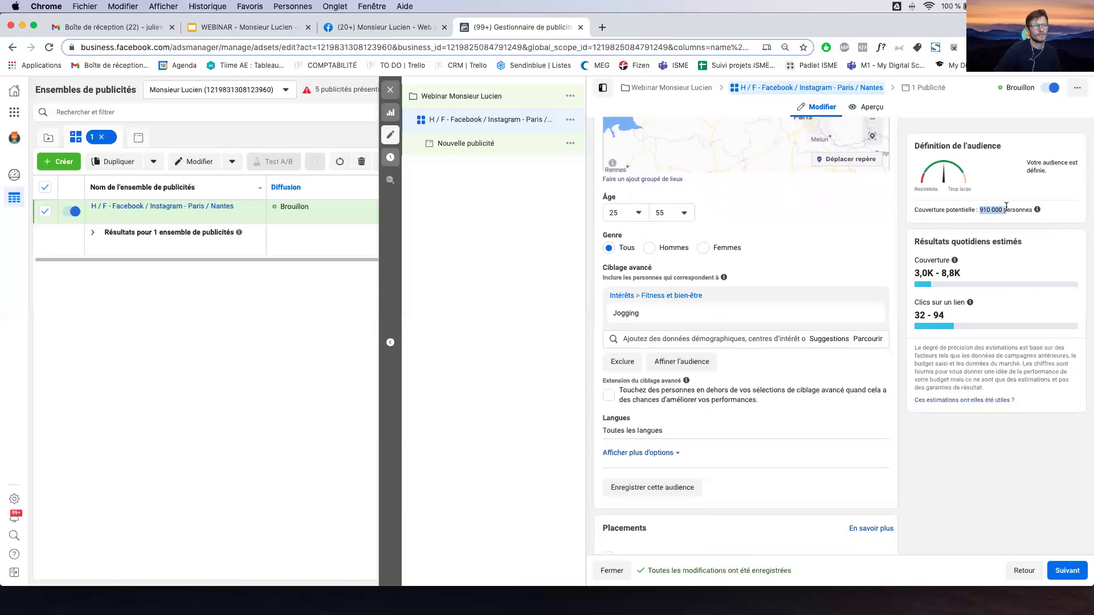
Add the suggested interests Jogging (Centres d'intérêt supplémentaires), Marathon and 10 kilomètres to the included audience.
mouse_move(749, 317)
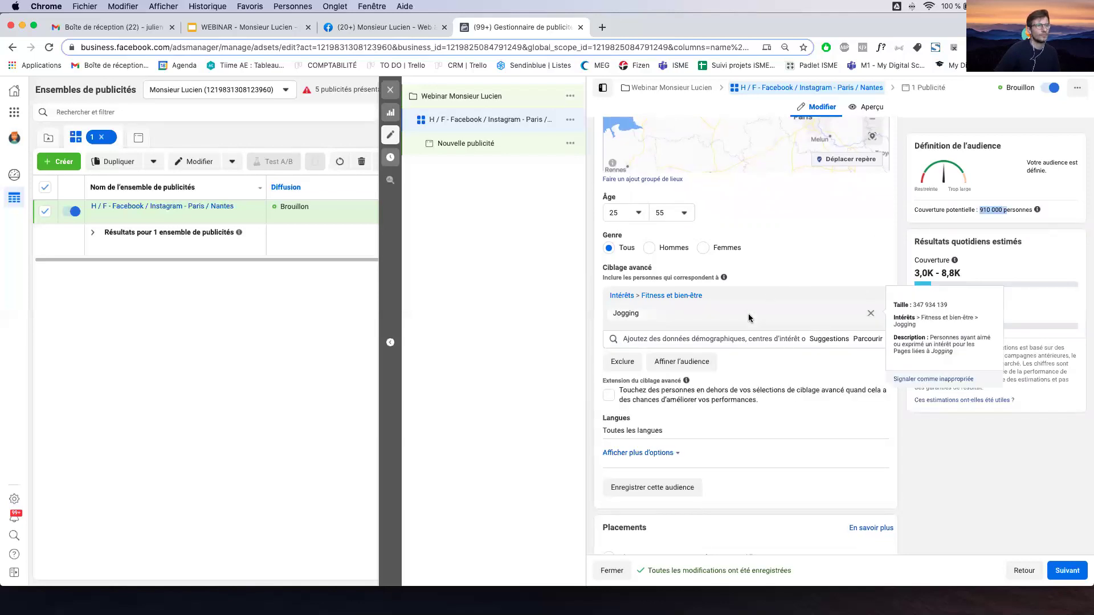
click(820, 342)
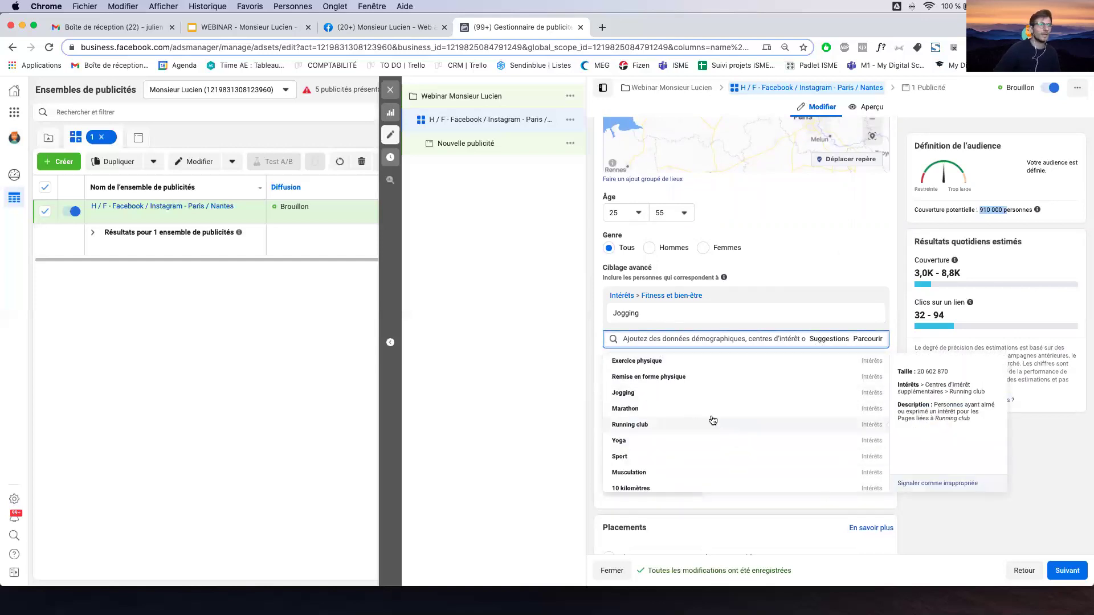
click(633, 392)
click(630, 376)
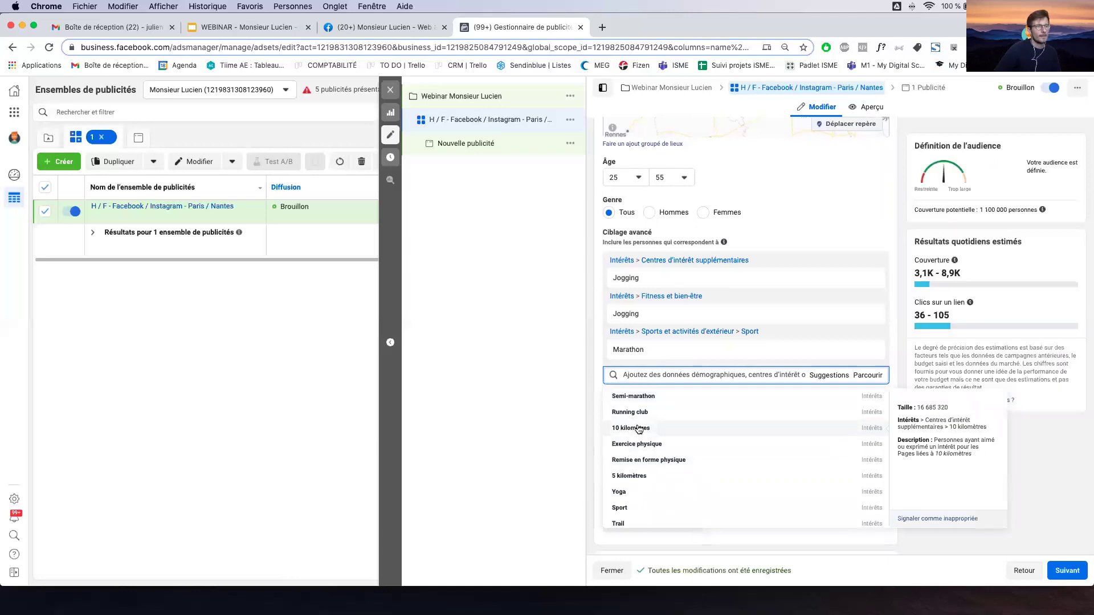
click(630, 428)
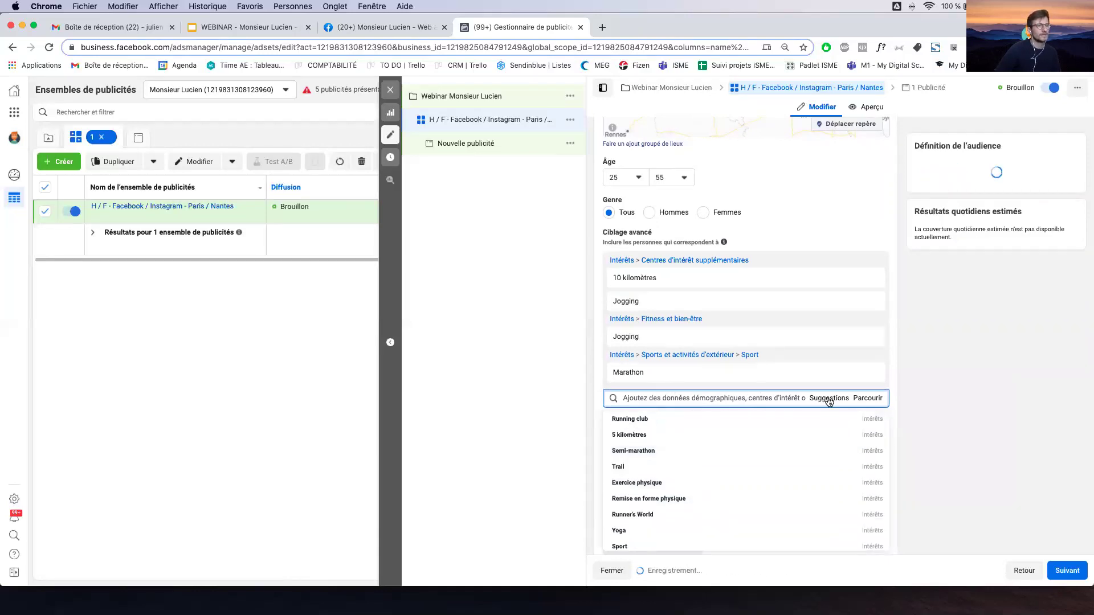
Add the suggested interests 5 kilomètres, Semi-marathon, Trail and Running club to the included audience, and check the potential reach.
click(686, 433)
click(641, 436)
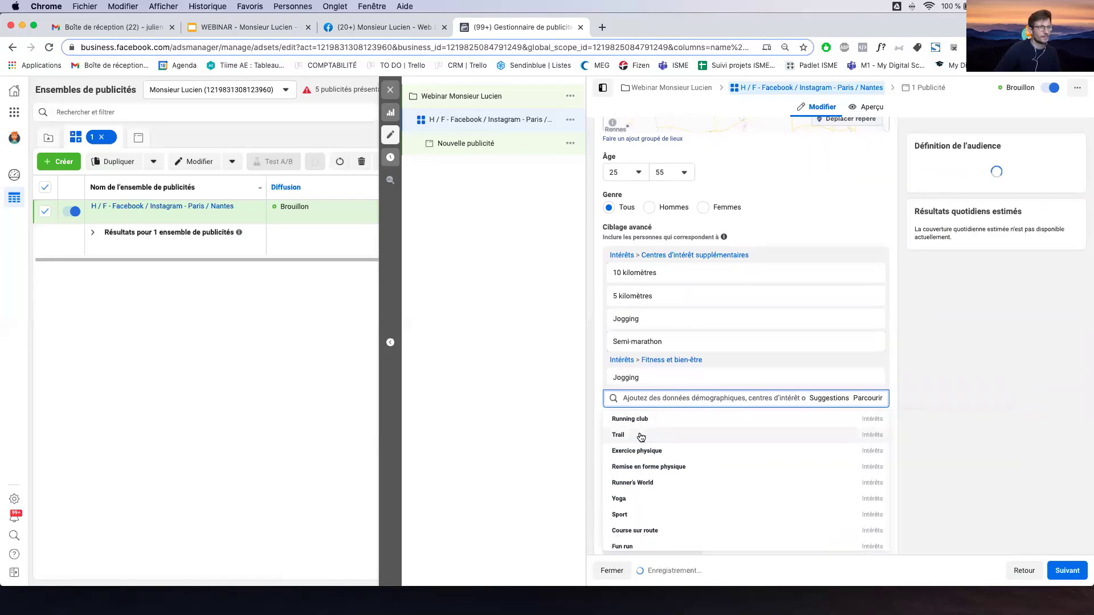
click(640, 436)
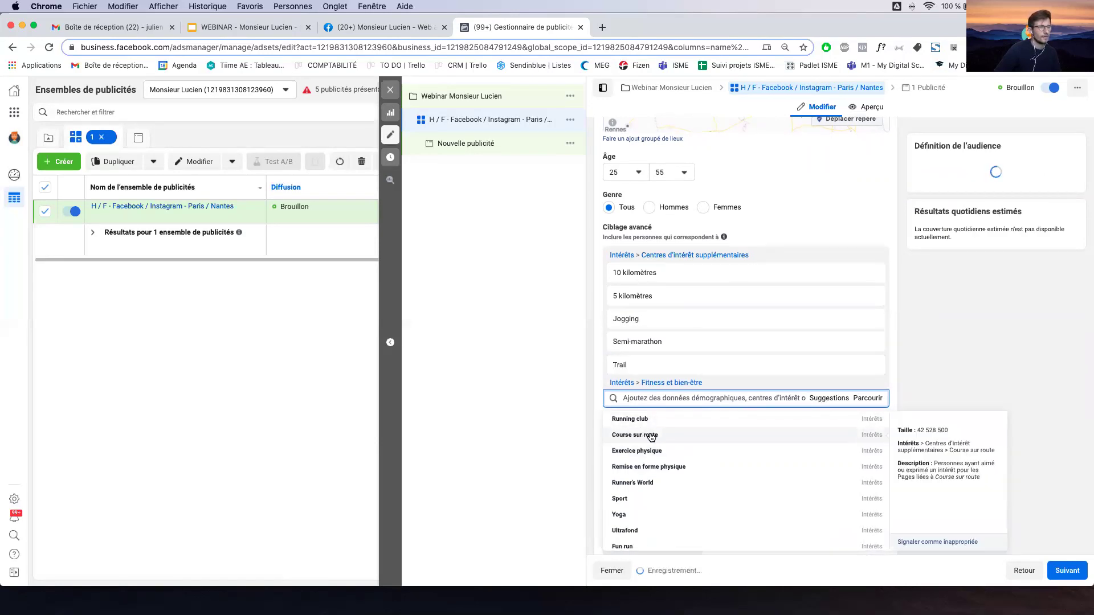
click(633, 420)
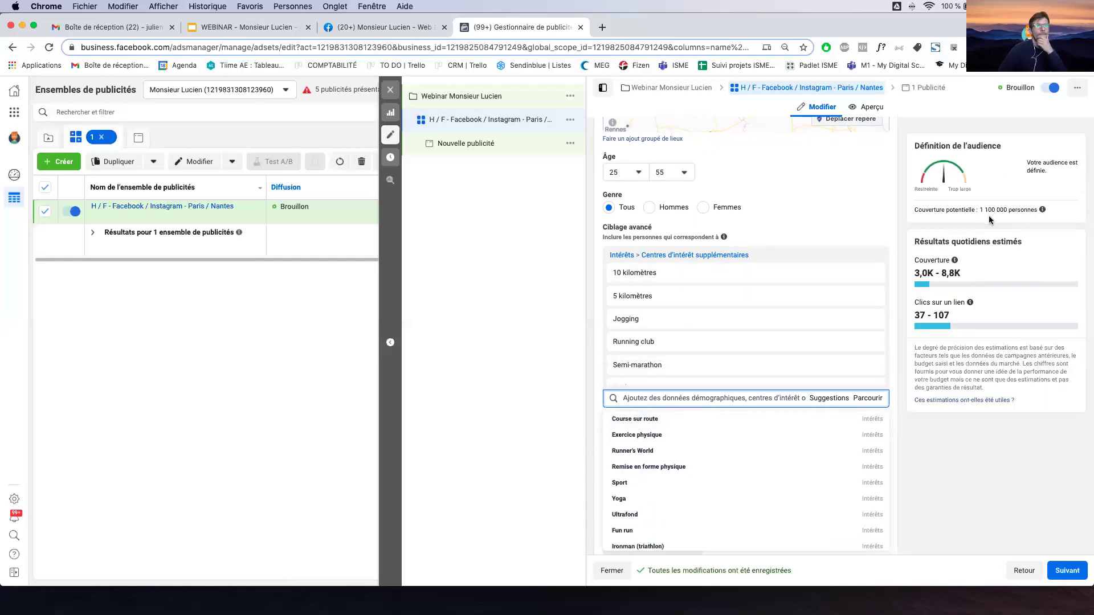
drag(978, 210, 1024, 211)
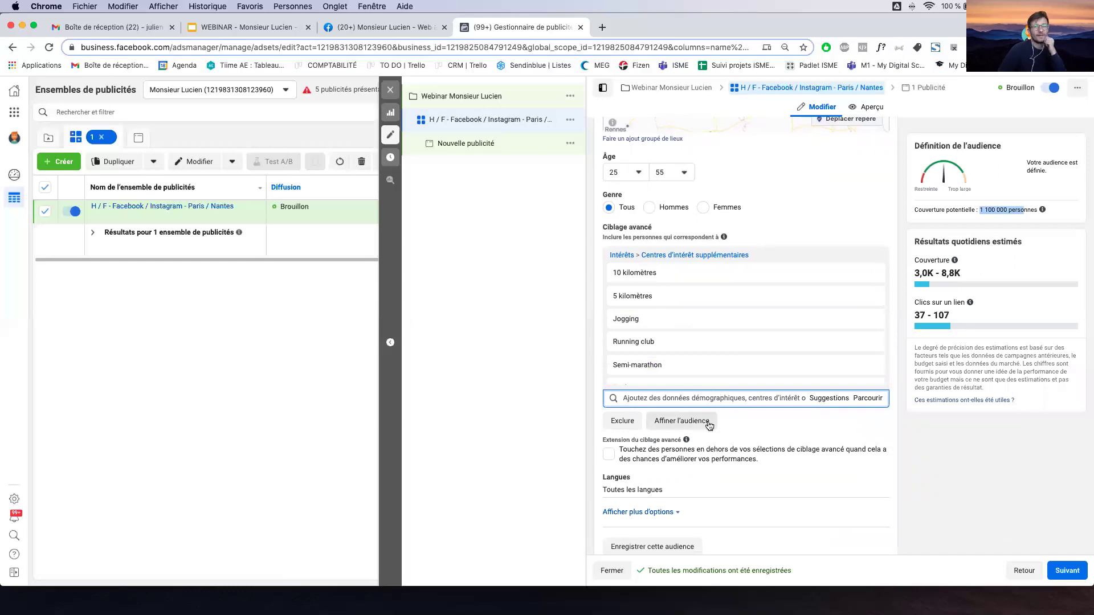
Browse the Comportements targeting group and examine the Facebook page admins options under Activités numériques, collapsing that subcategory.
click(864, 398)
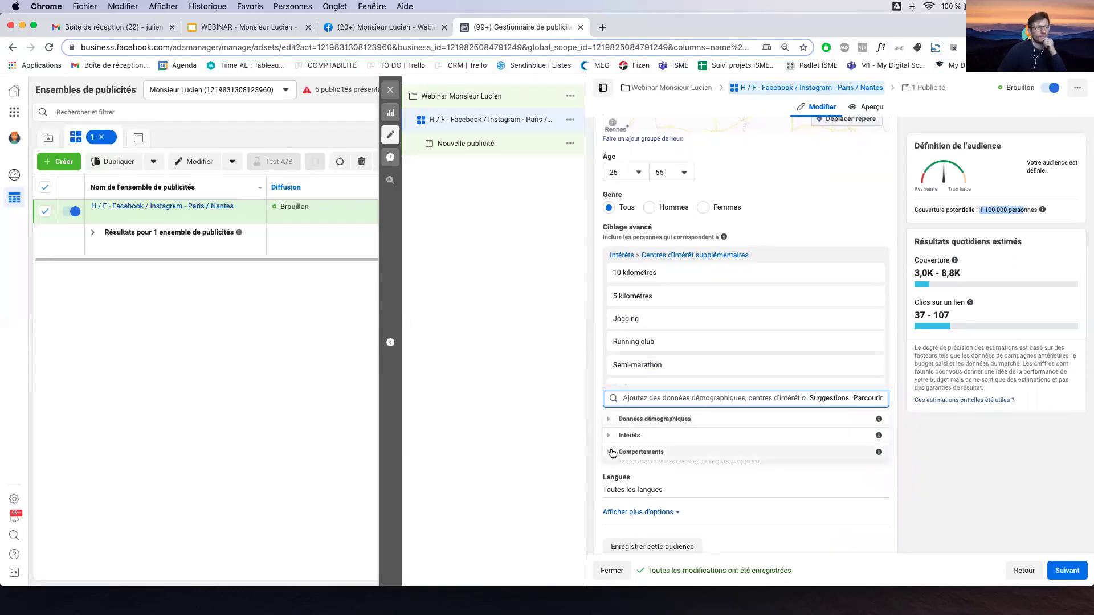
click(620, 453)
click(686, 442)
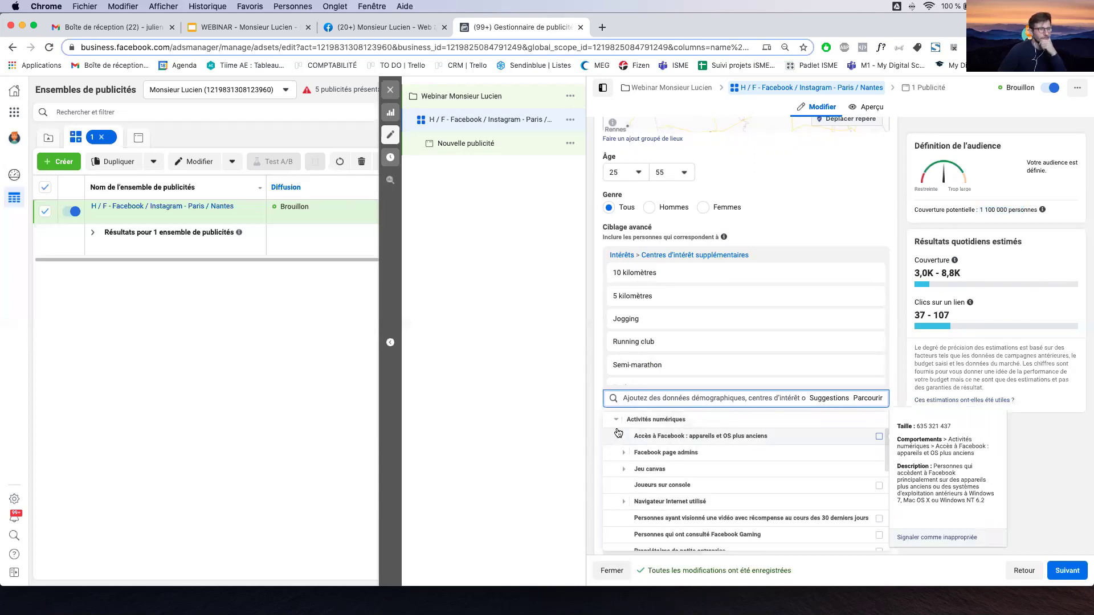
click(616, 424)
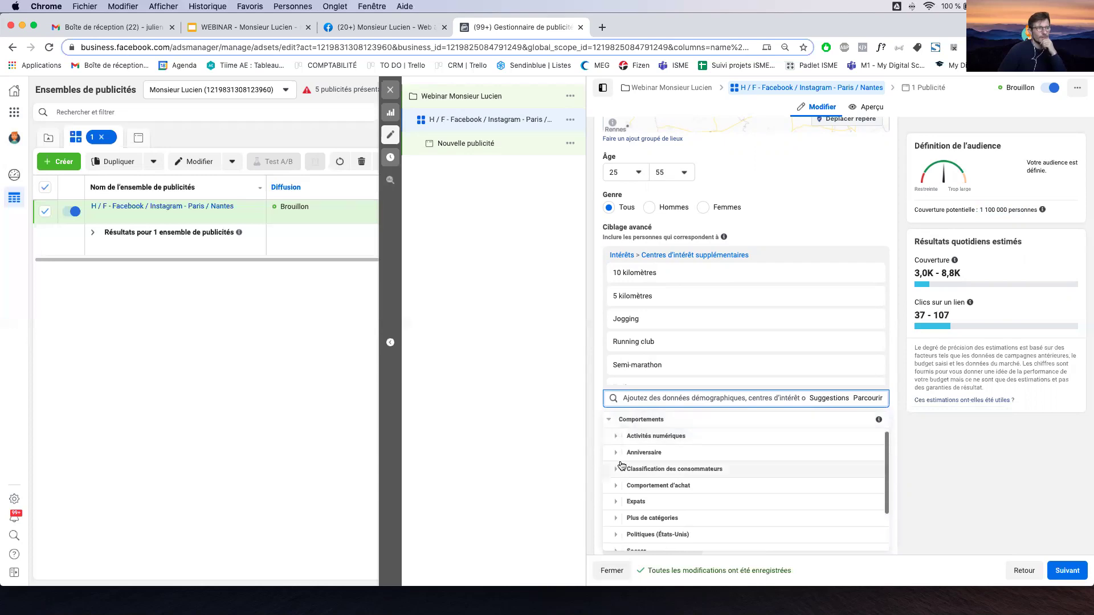
click(620, 446)
click(623, 458)
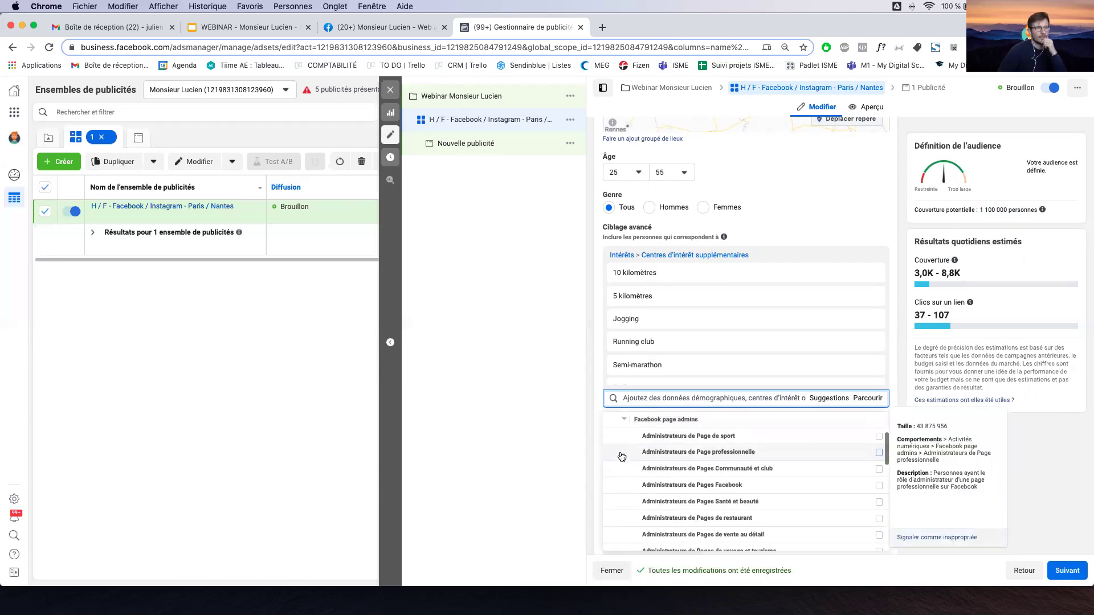
click(623, 420)
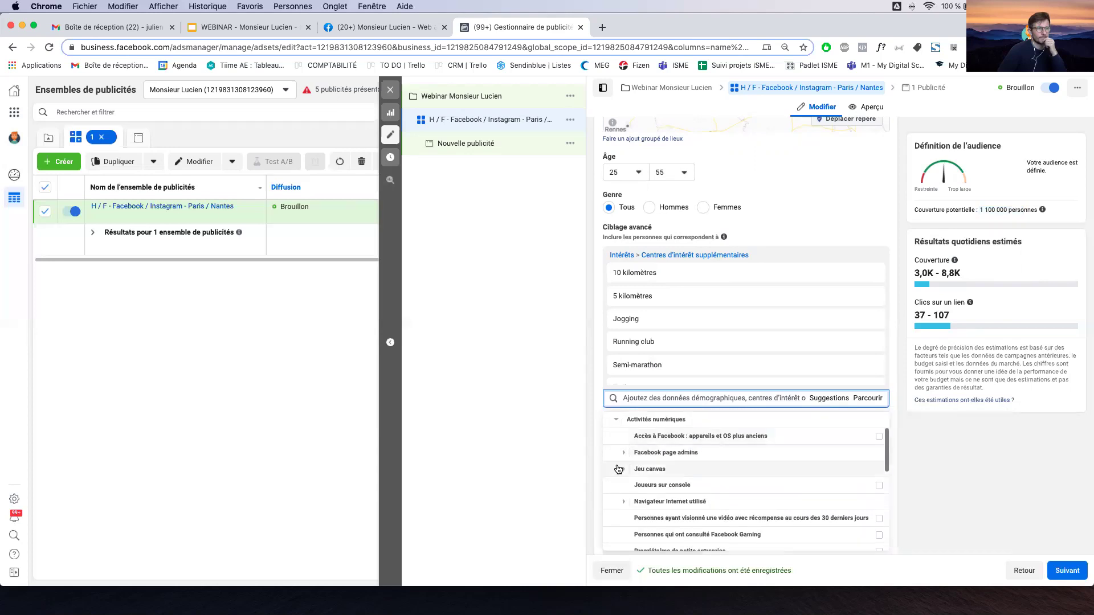
Examine the browser options under Navigateur Internet utilisé, and review the remaining entries of Activités numériques.
click(623, 502)
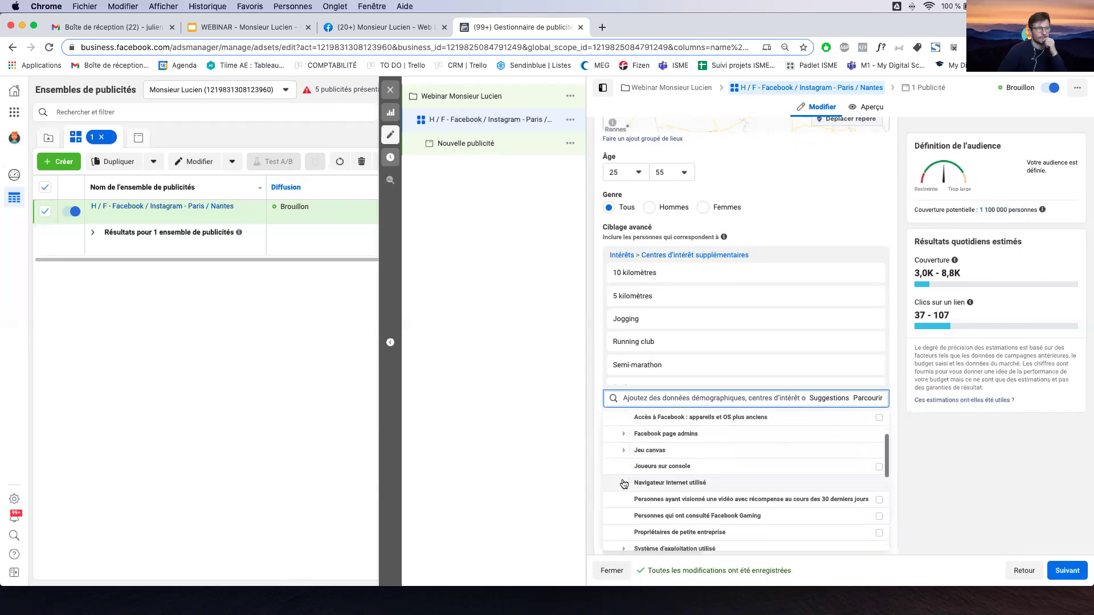
mouse_move(624, 484)
scroll(655, 480, down, 1)
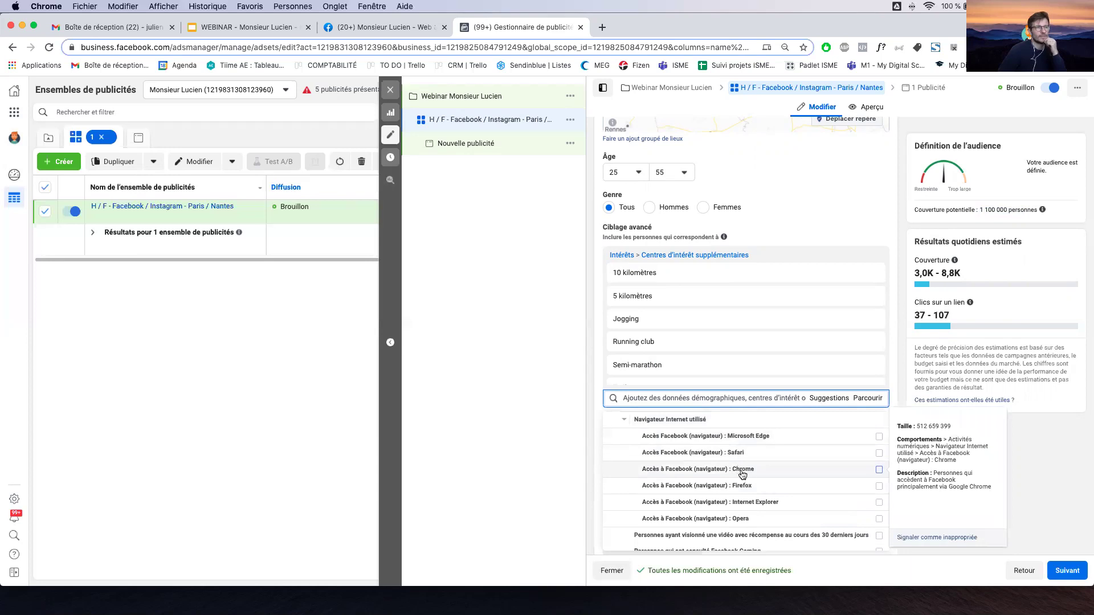
click(624, 419)
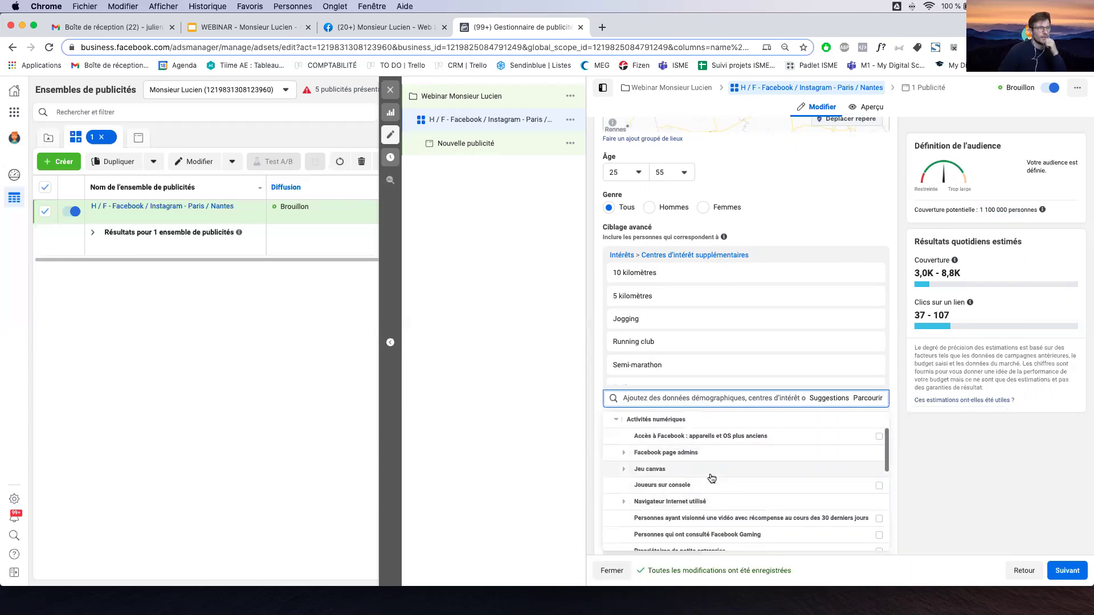
mouse_move(709, 481)
scroll(709, 480, down, 2)
mouse_move(706, 510)
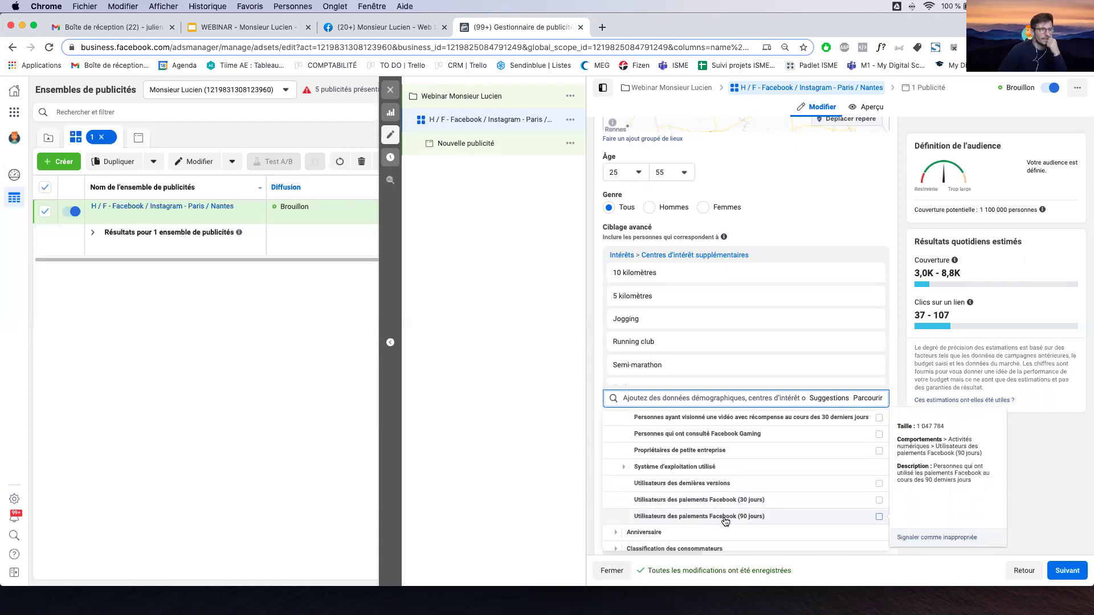
scroll(723, 516, down, 4)
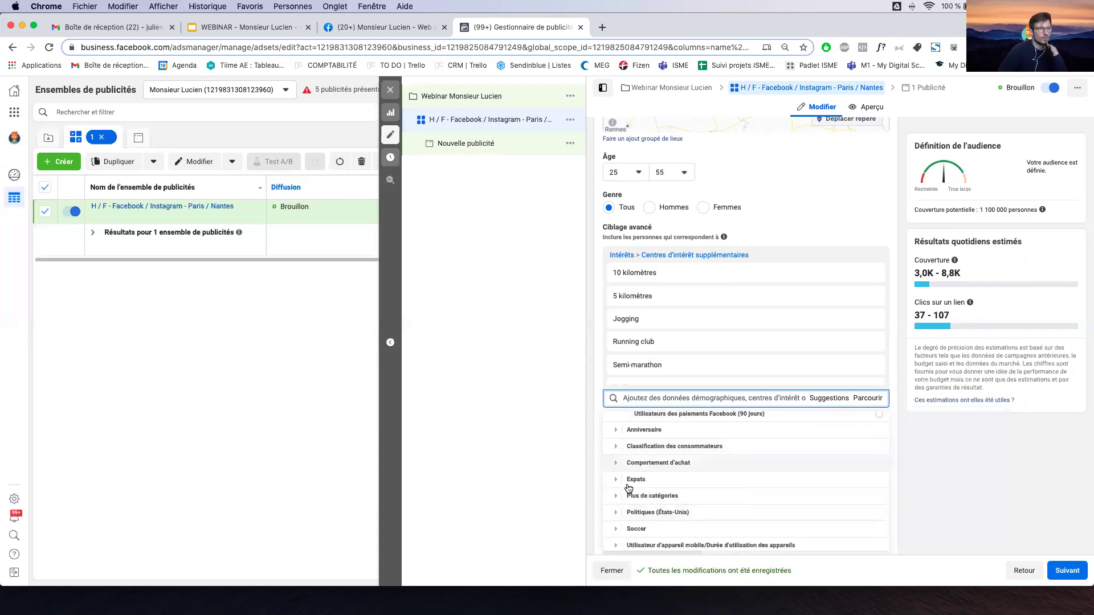
Examine the Utilisateurs d'appareil mobile options, collapse the Comportements group, and close the targeting list.
scroll(632, 495, down, 2)
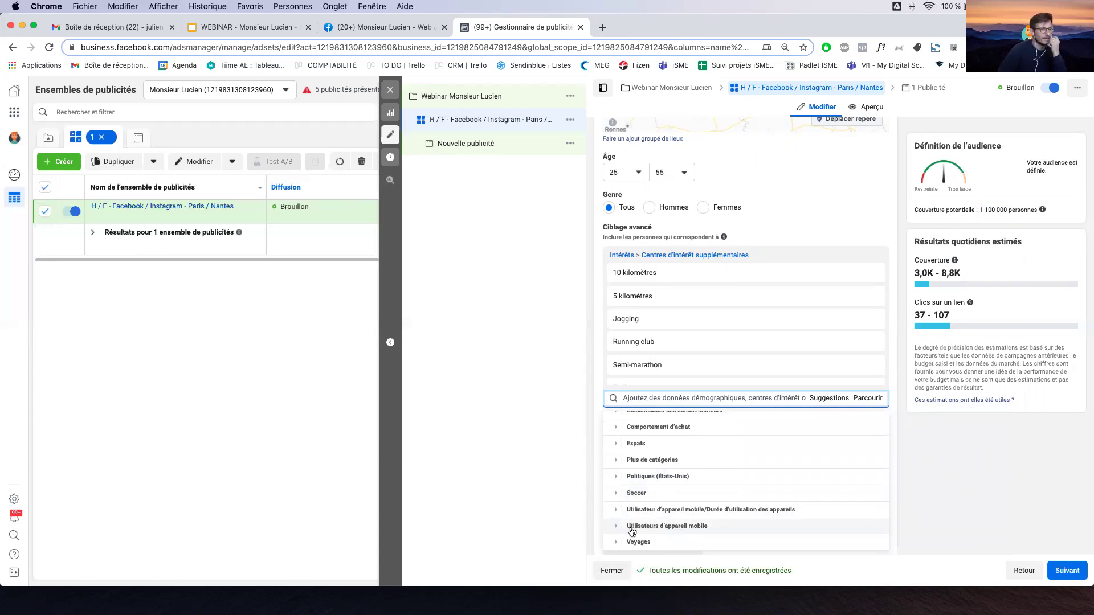
click(634, 530)
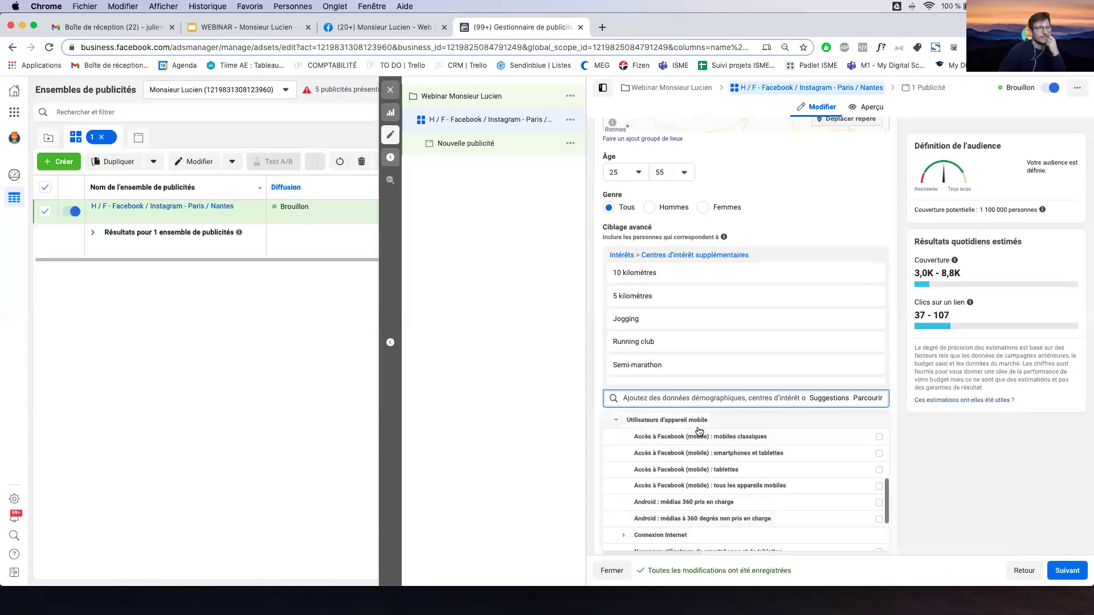
scroll(656, 488, up, 3)
scroll(656, 489, up, 5)
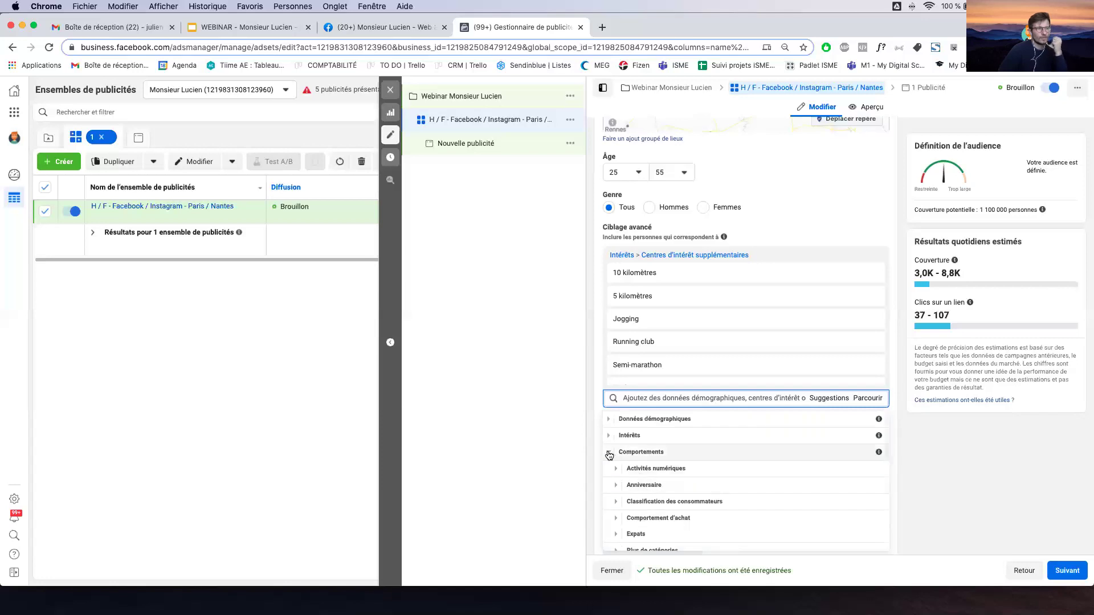
click(646, 452)
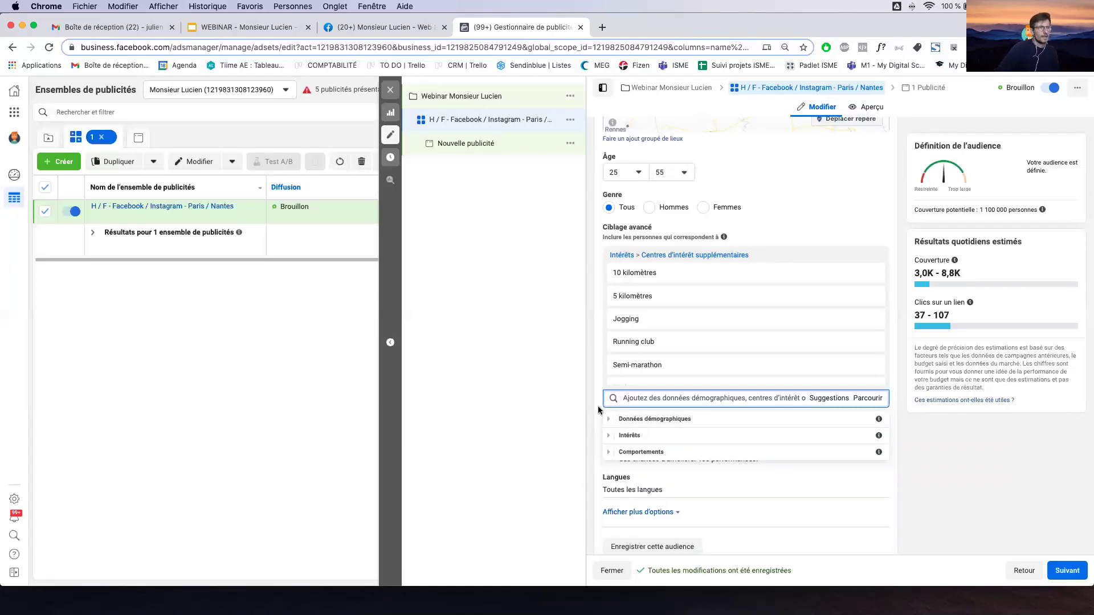
click(600, 411)
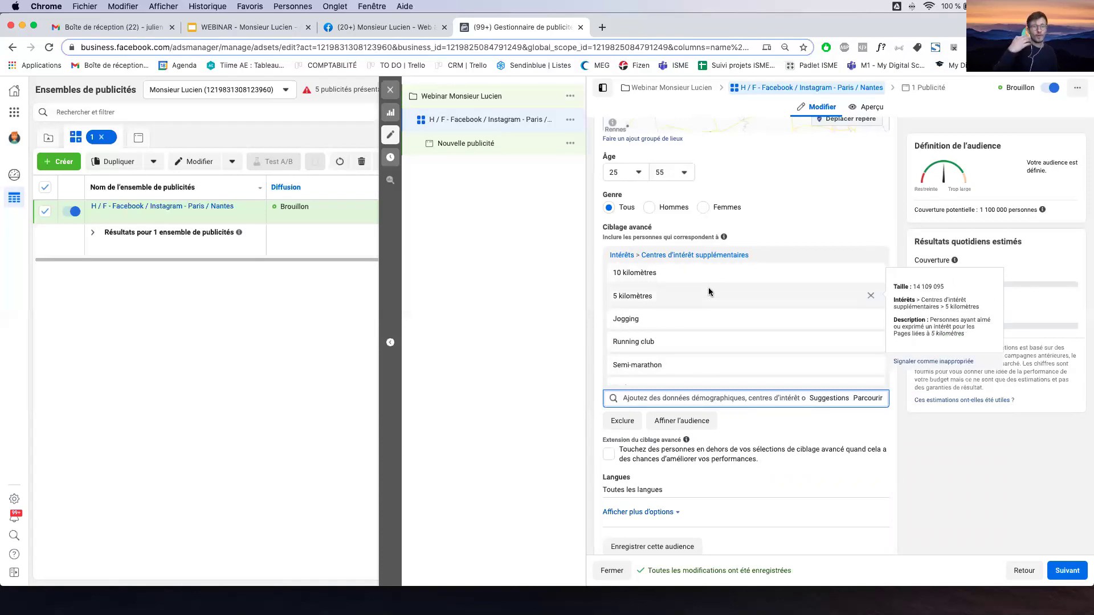
Add an audience exclusion for people matching the Fitness et bien-être interest Yoga.
click(621, 424)
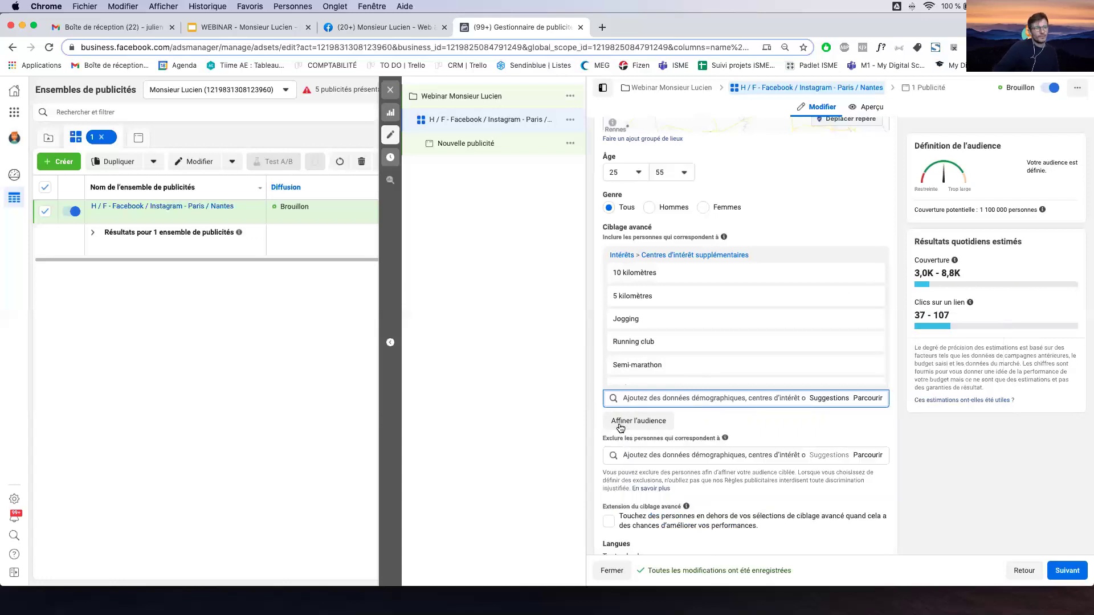
click(631, 454)
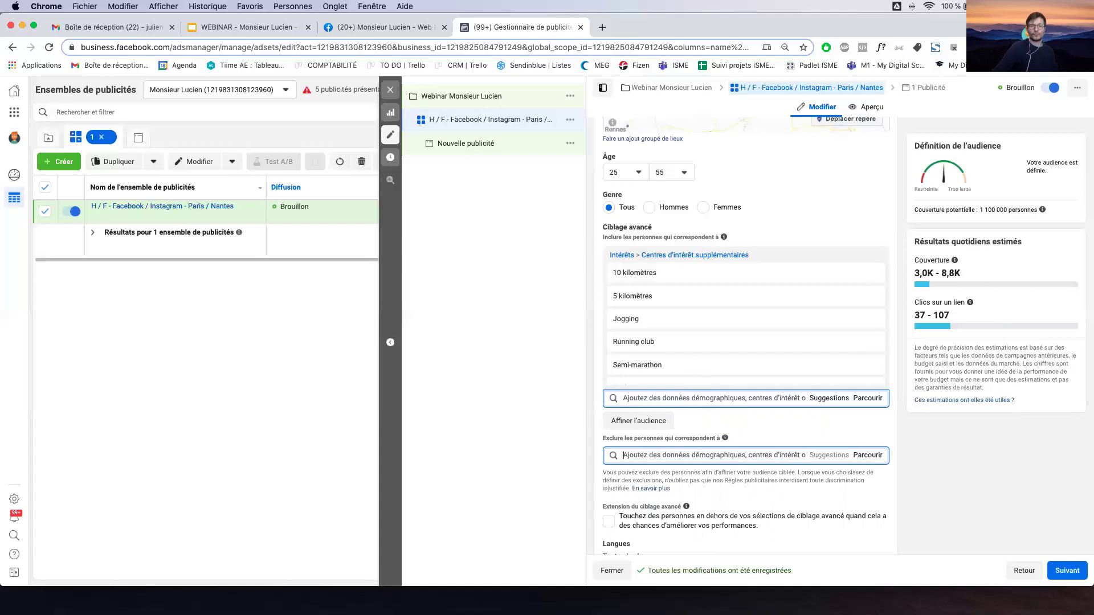
click(692, 455)
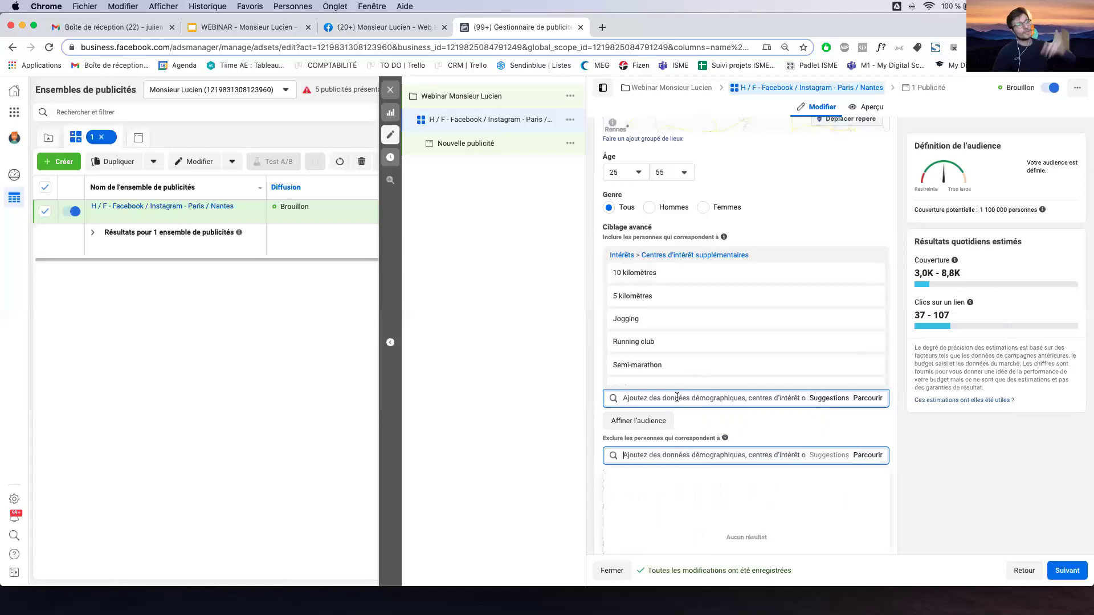
mouse_move(699, 292)
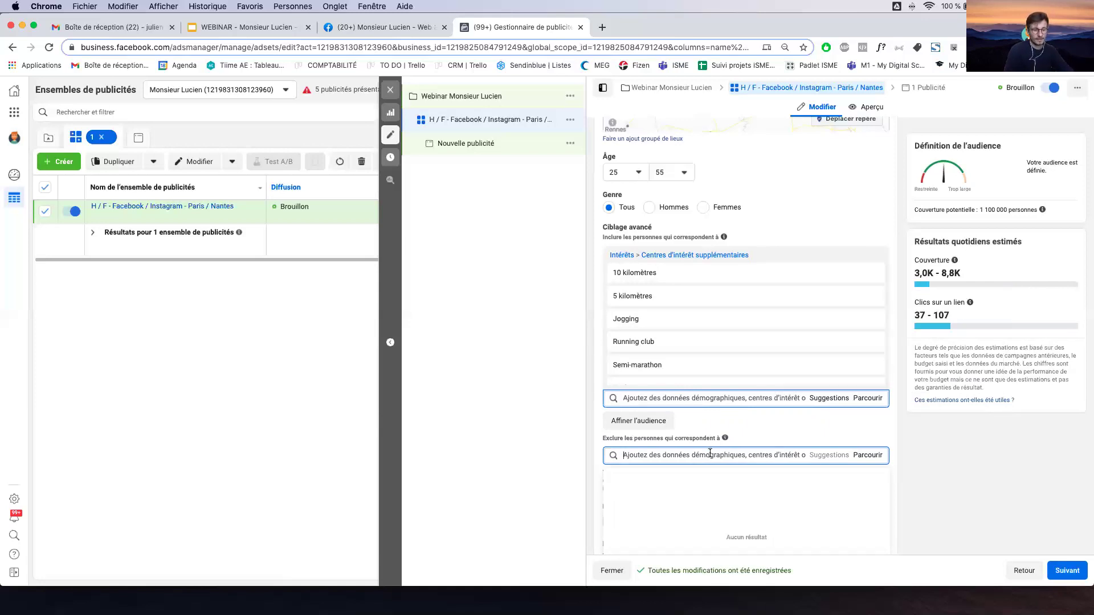
text(yoga)
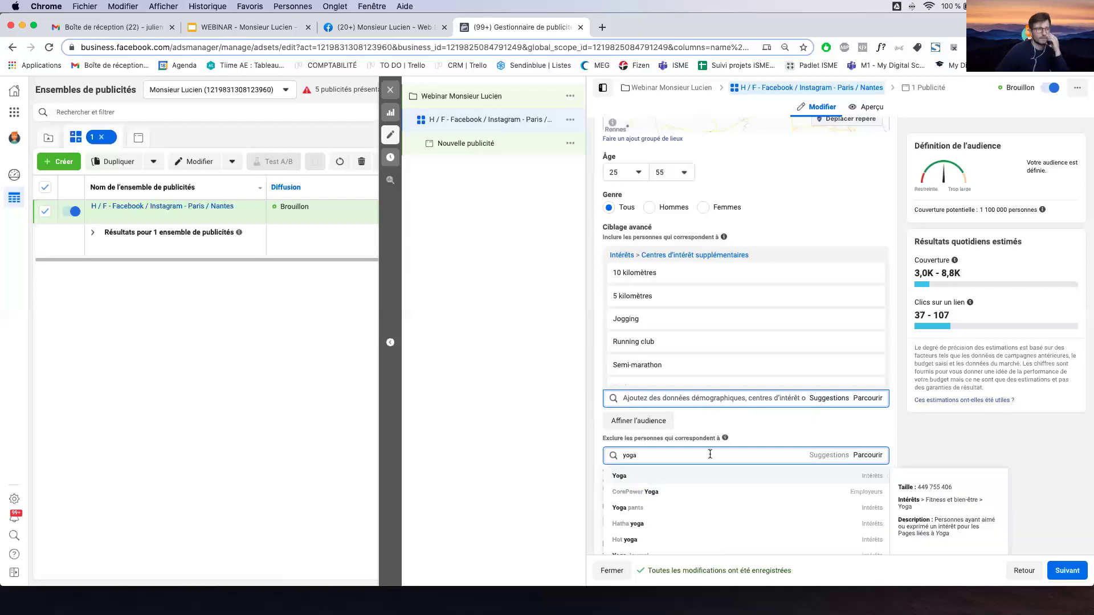
click(699, 475)
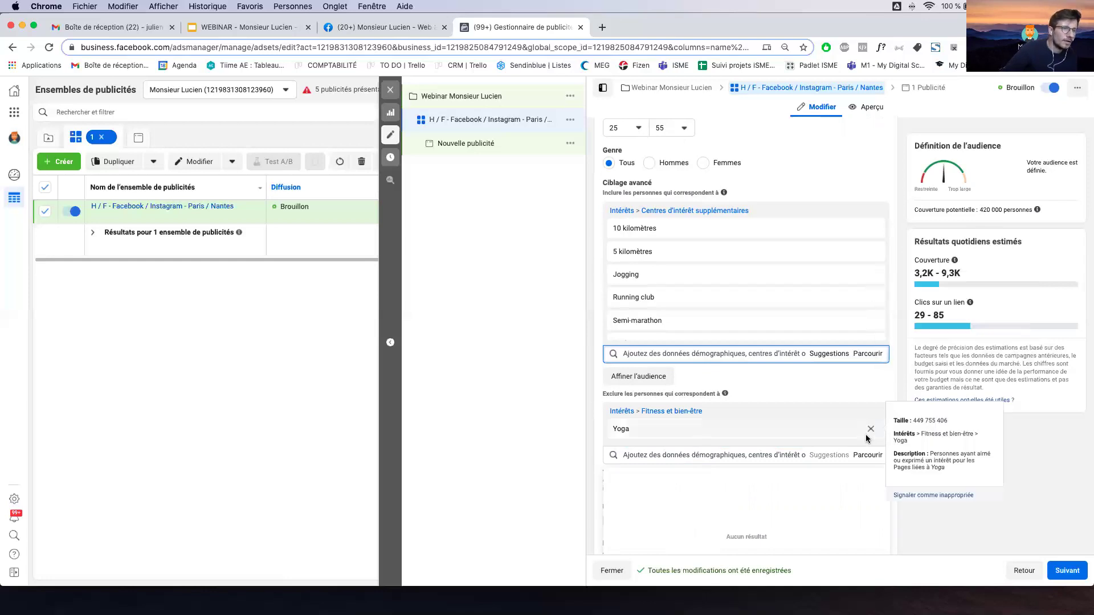
Replace the Yoga exclusion with a narrowing condition requiring the Fitness et bien-être interest Yoga, and review the included interests and potential reach.
click(870, 428)
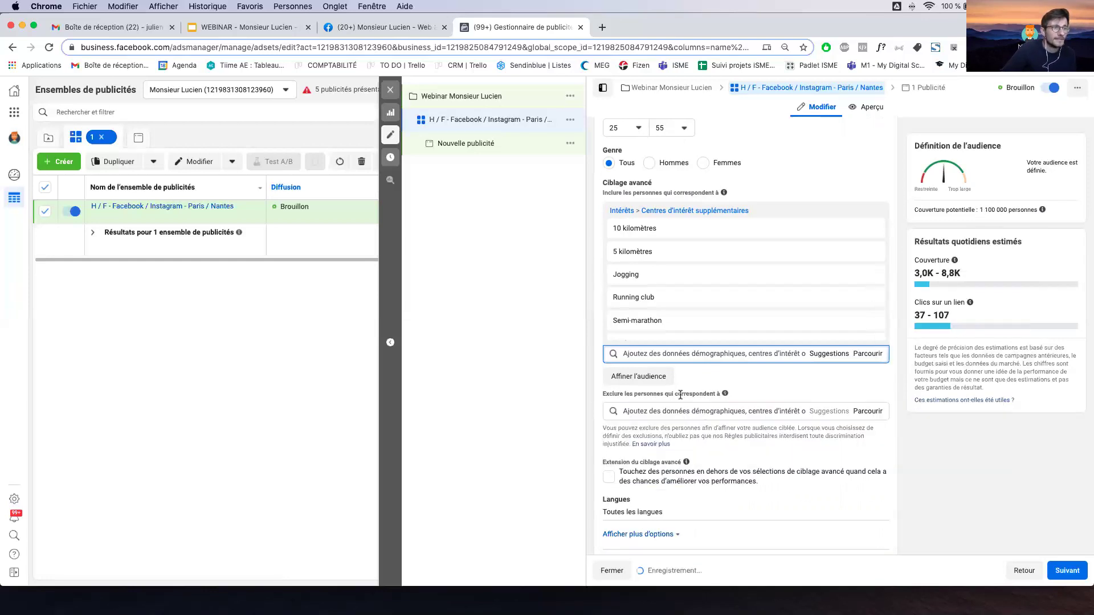
mouse_move(653, 256)
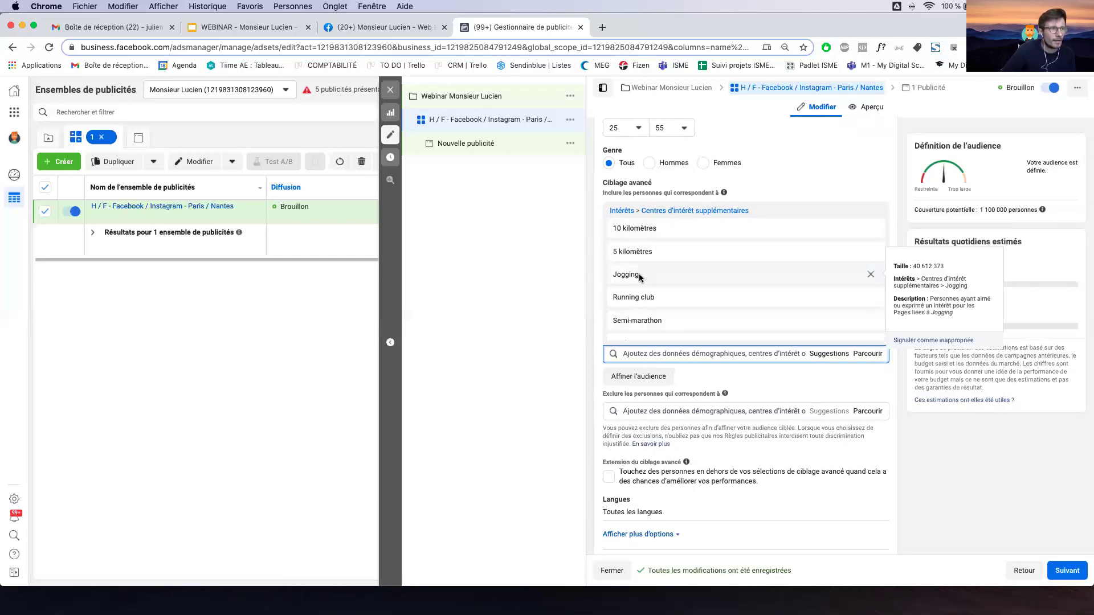
click(634, 377)
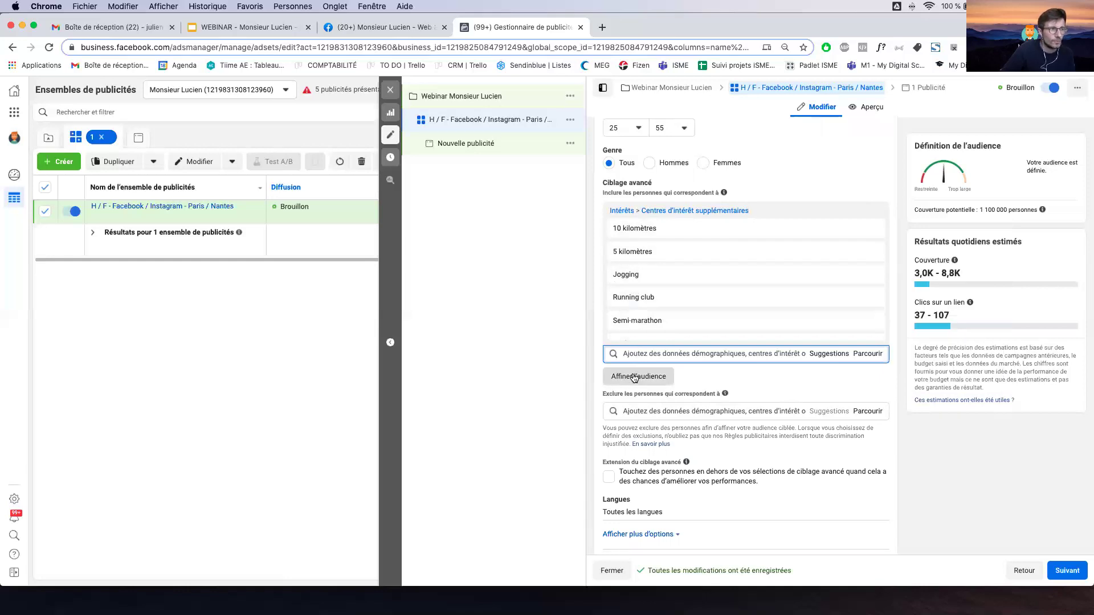
click(643, 386)
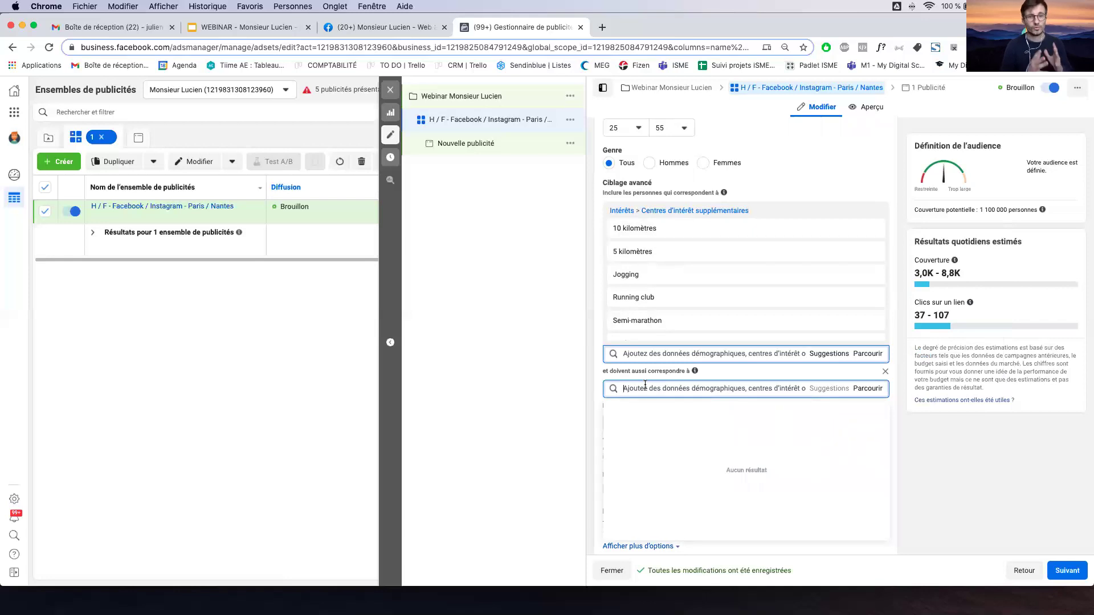
text(yoga)
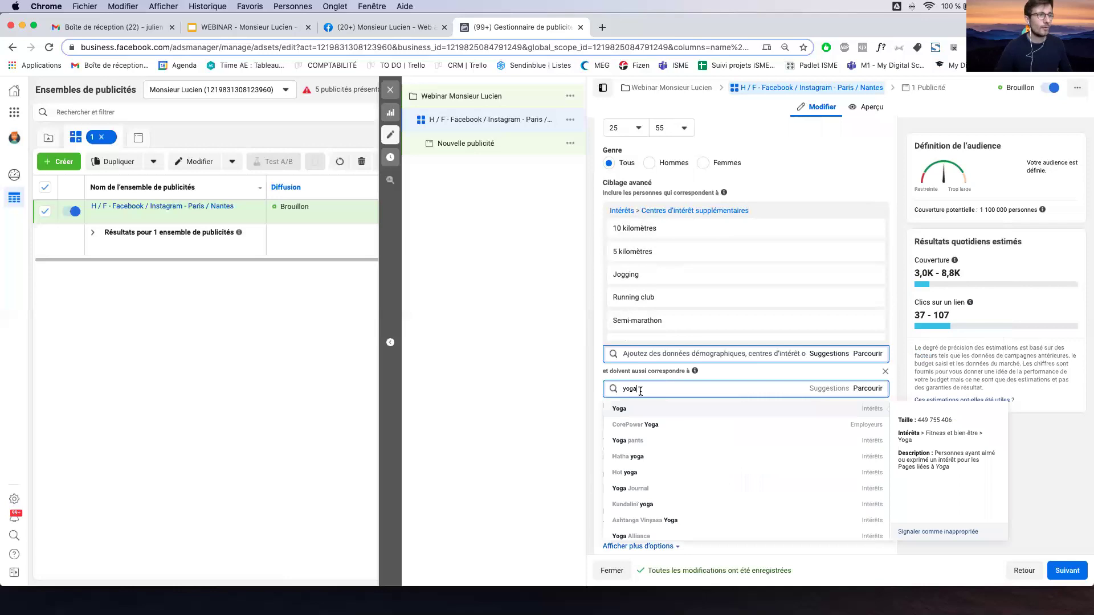
click(664, 411)
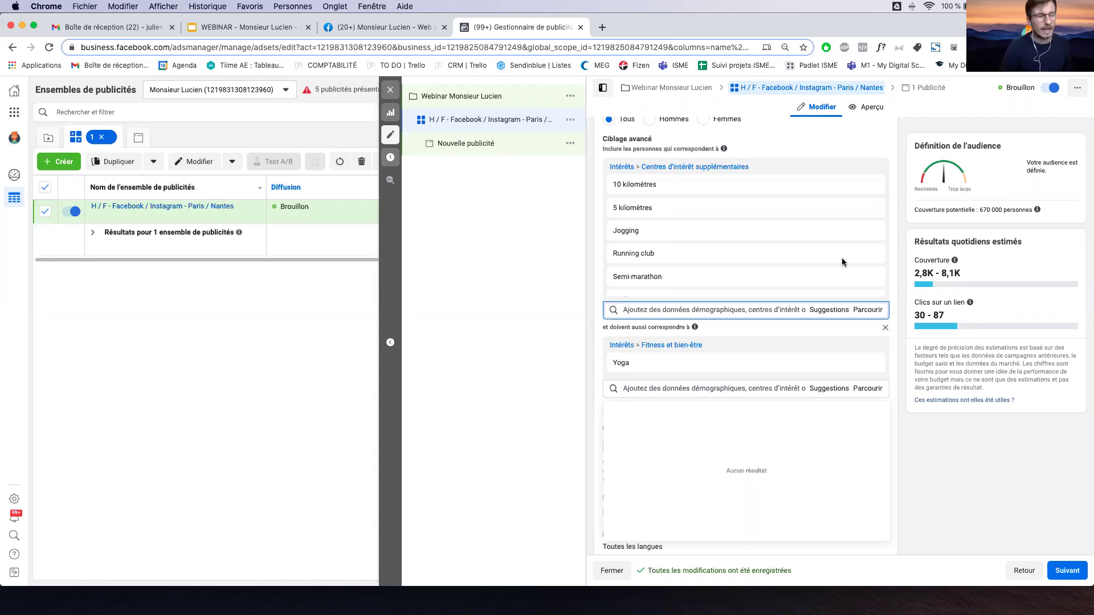
mouse_move(661, 179)
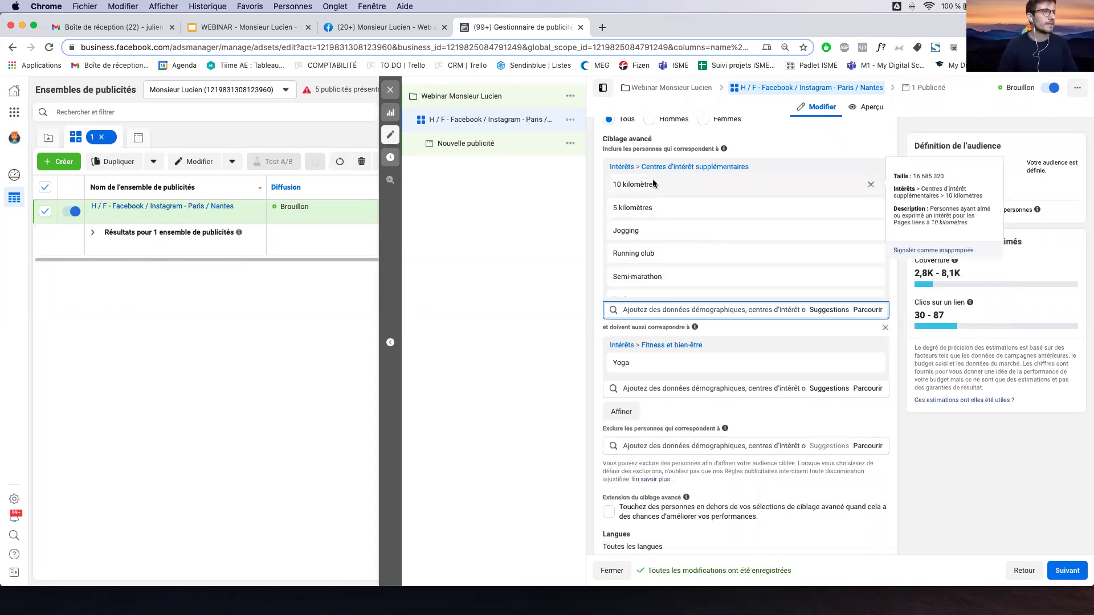
mouse_move(625, 265)
scroll(627, 262, down, 3)
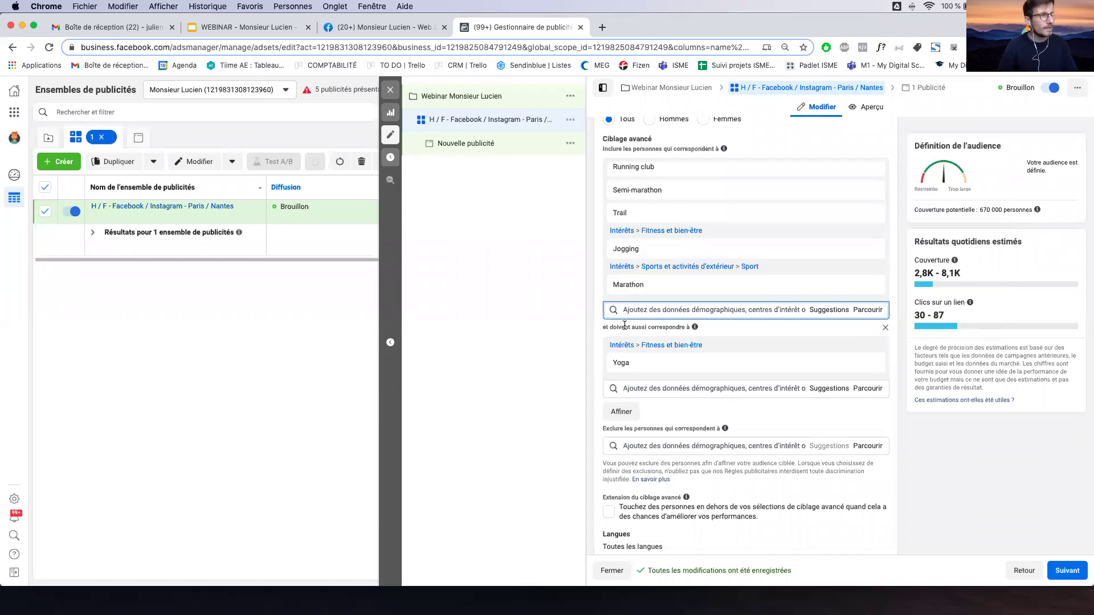
mouse_move(633, 366)
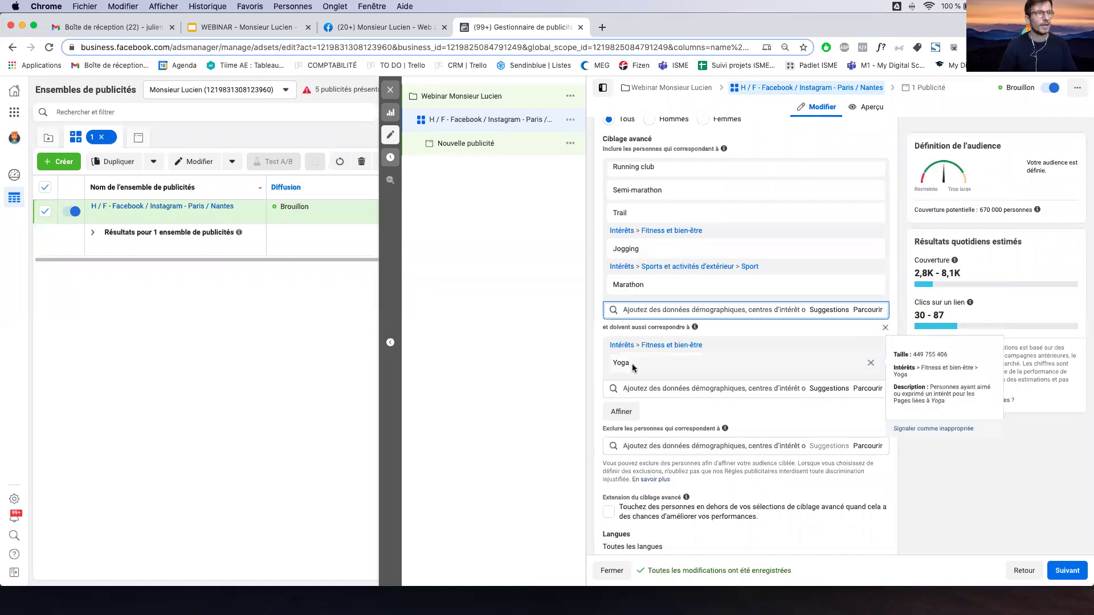
triple_click(983, 211)
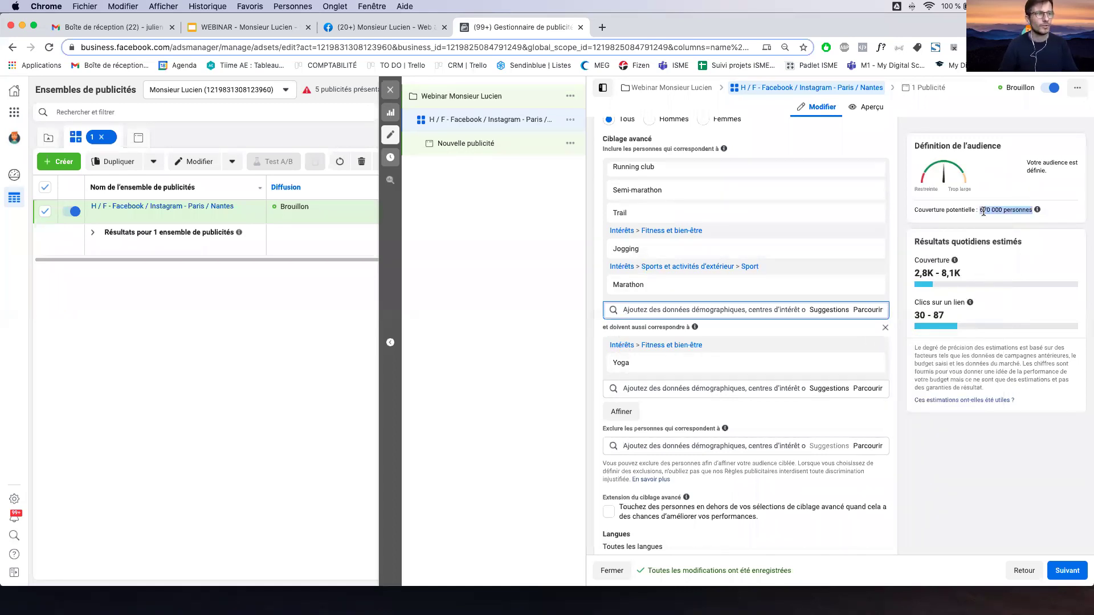
Switch the ad set's placements from automatic to manual (Placements manuels).
scroll(815, 311, down, 3)
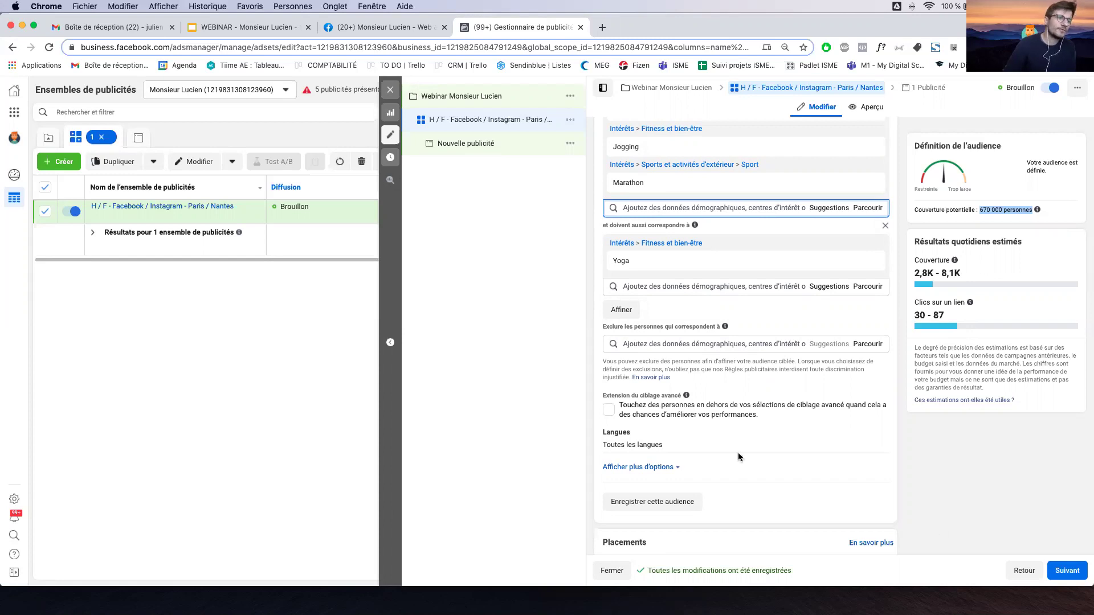
scroll(733, 451, down, 3)
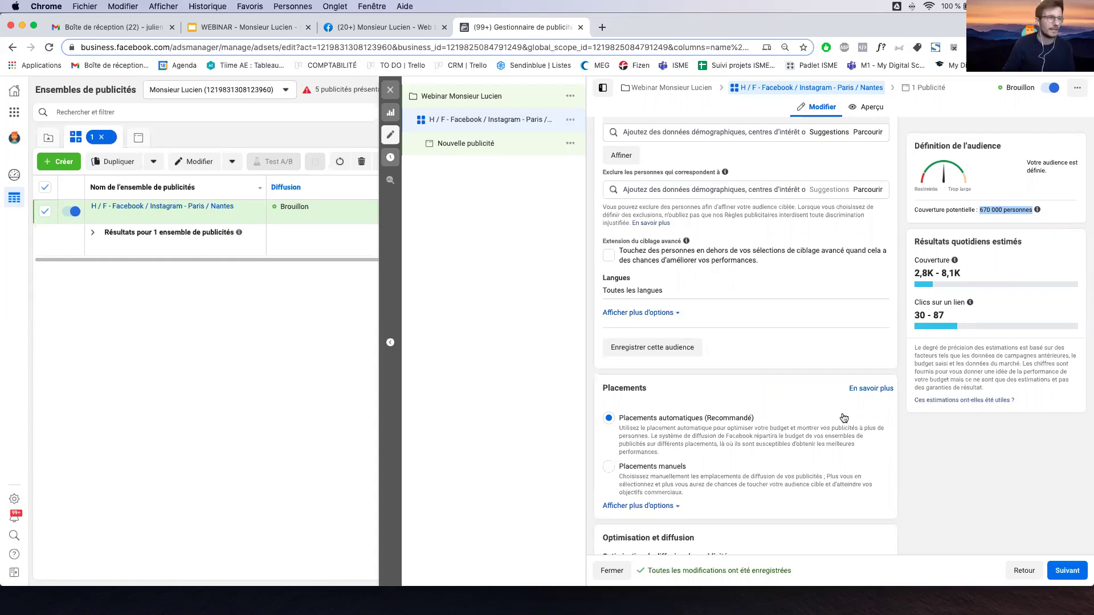
scroll(724, 370, down, 2)
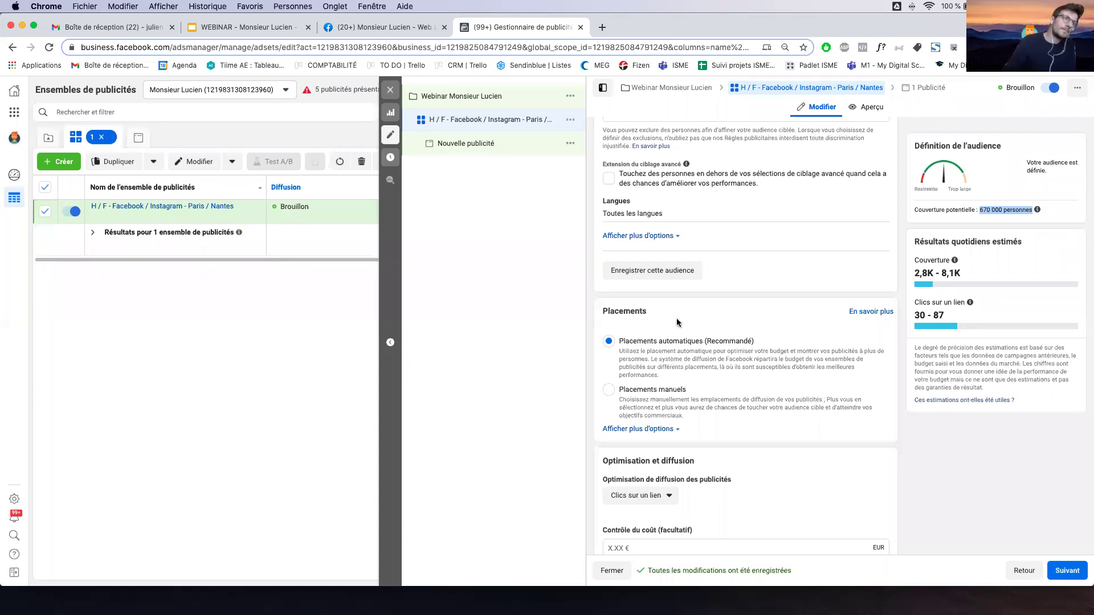
scroll(684, 334, down, 2)
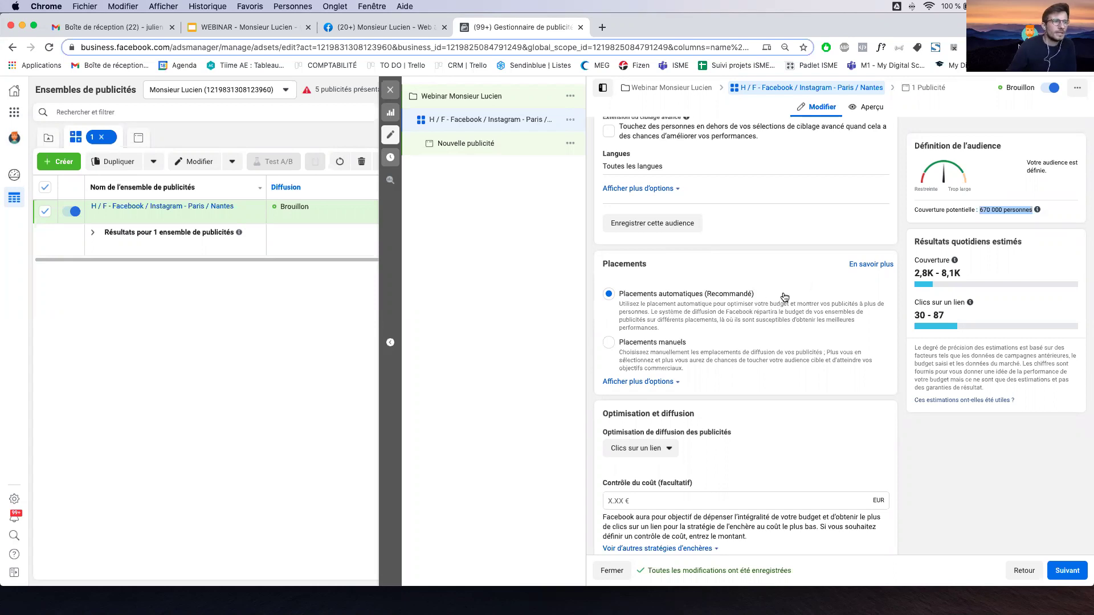
click(631, 346)
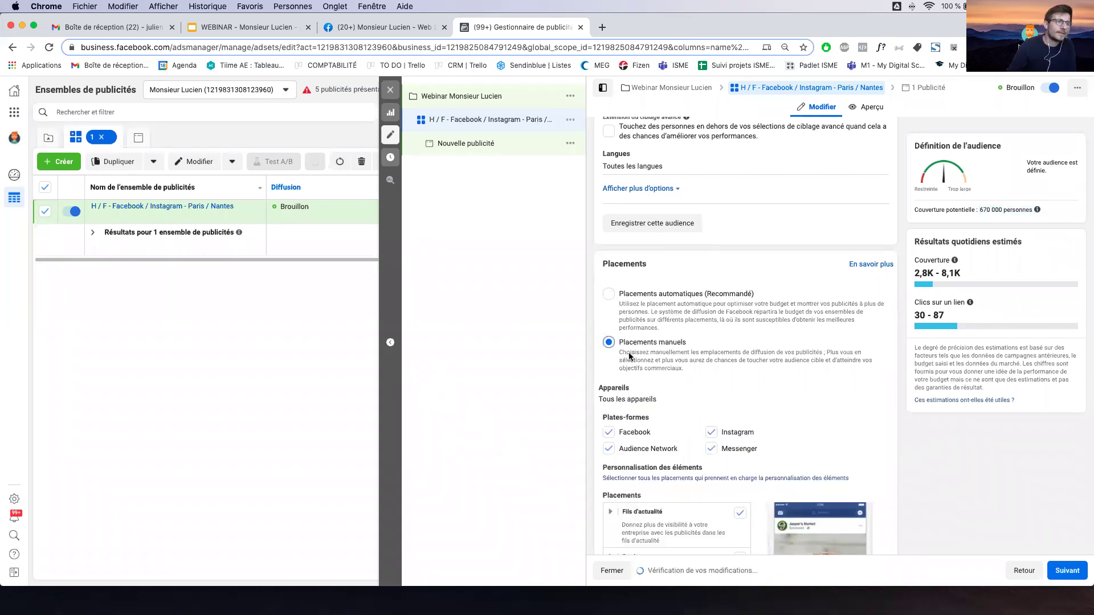
Examine the manual placement platforms and categories, expanding the Stories placements, and look over the Optimisation et diffusion settings.
scroll(615, 353, down, 2)
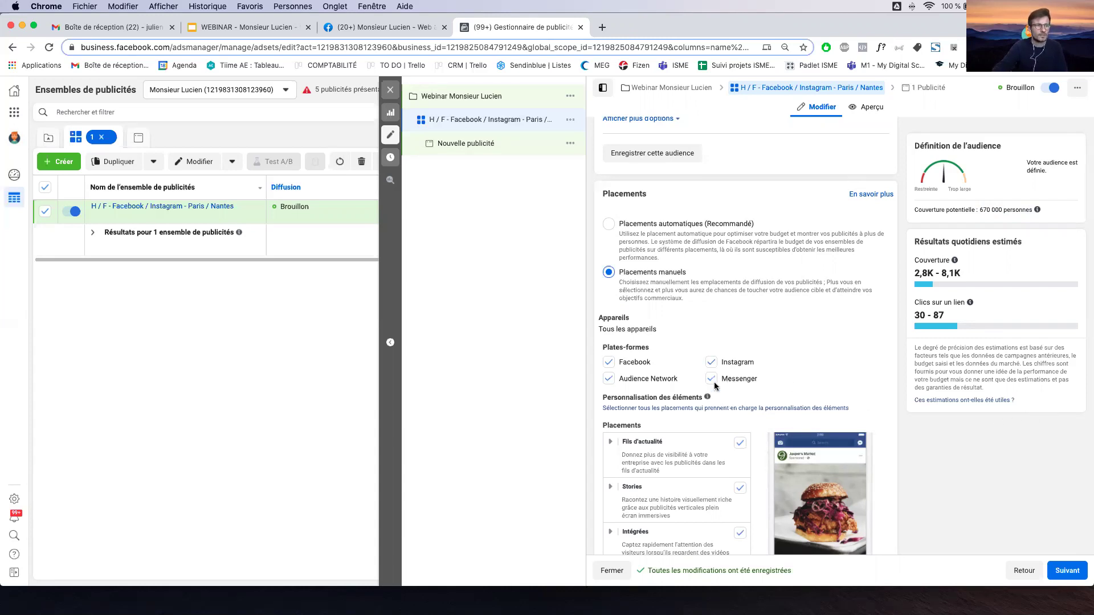
scroll(726, 381, down, 3)
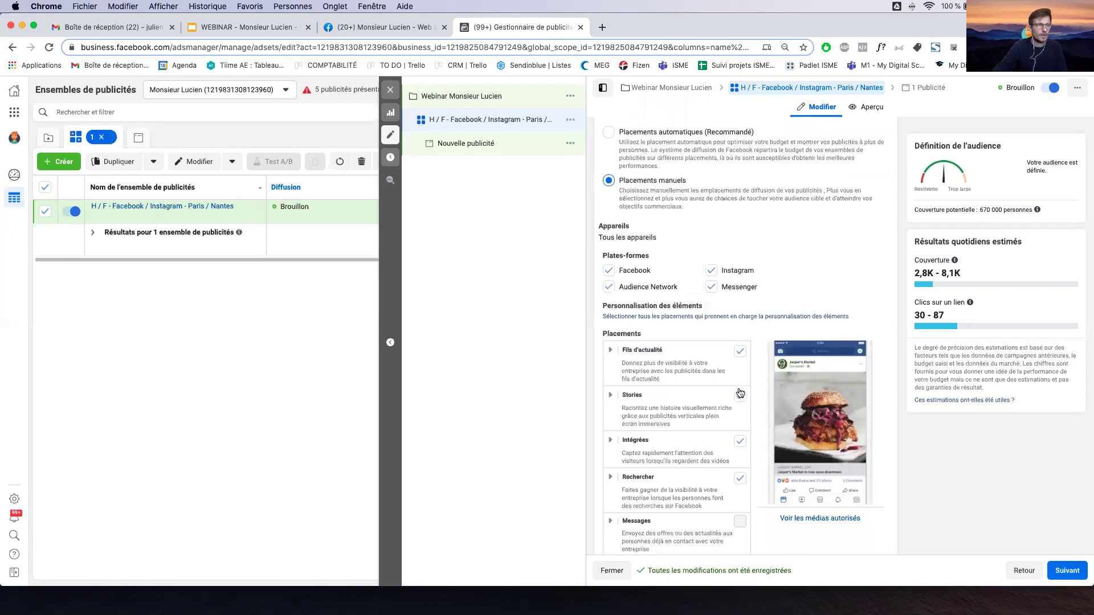
scroll(740, 322, down, 1)
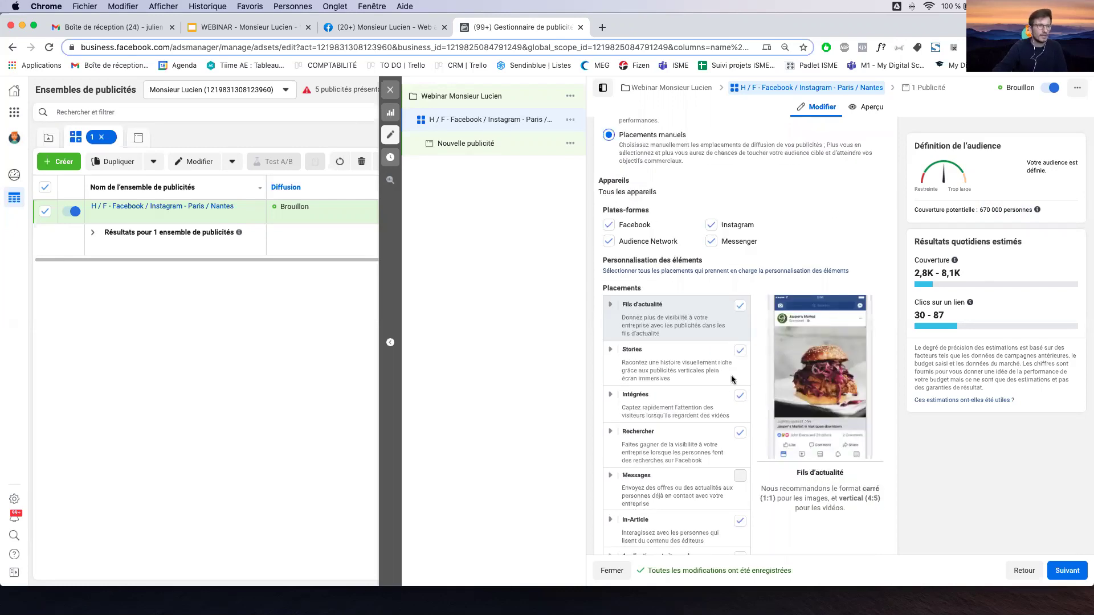
scroll(700, 447, down, 2)
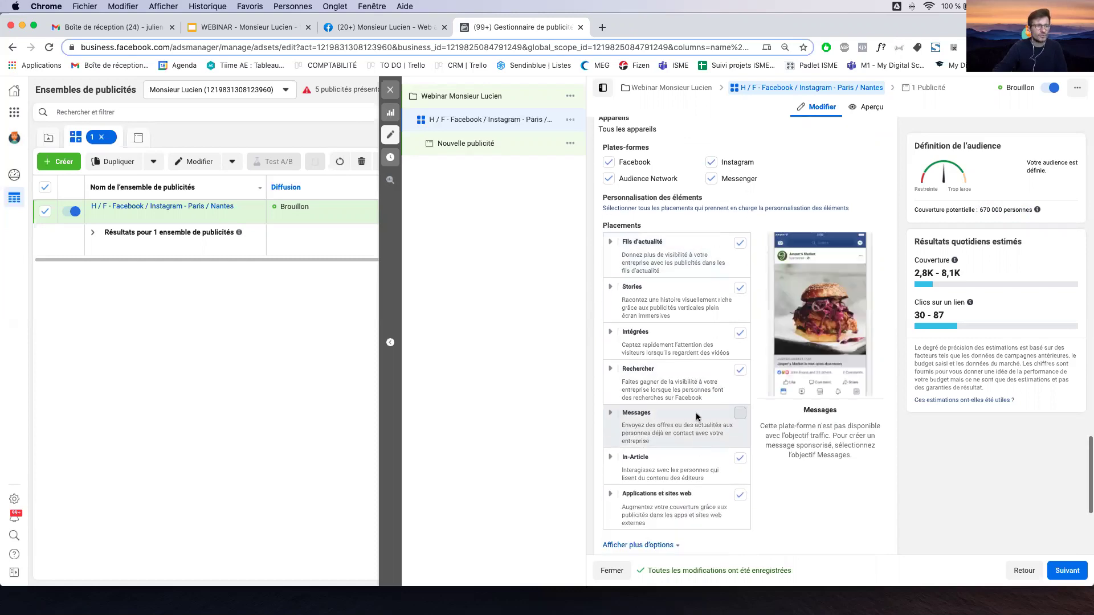
scroll(696, 416, down, 1)
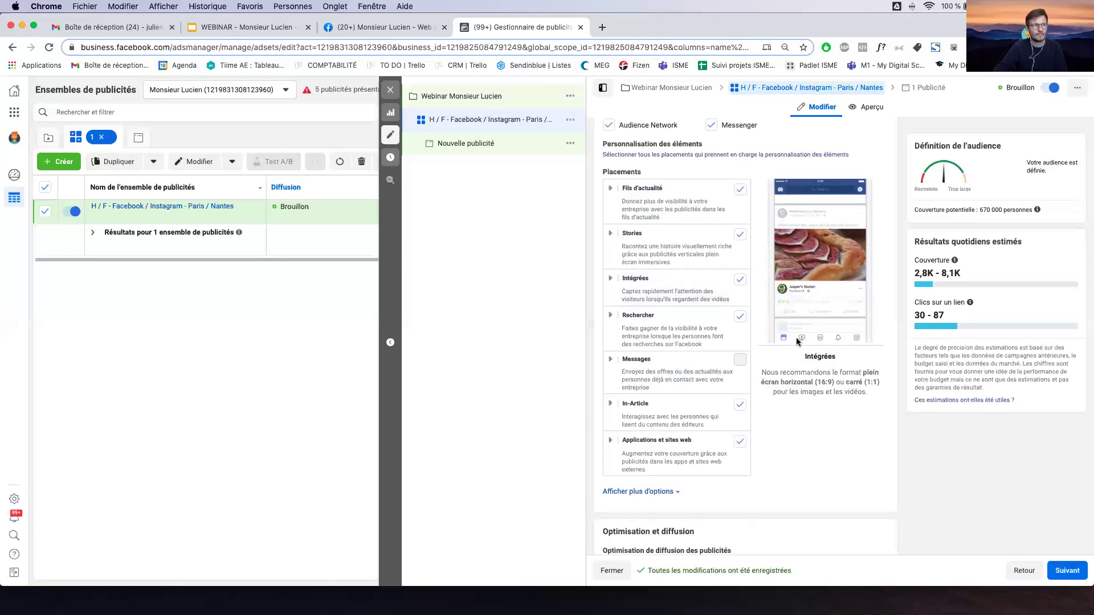
click(610, 236)
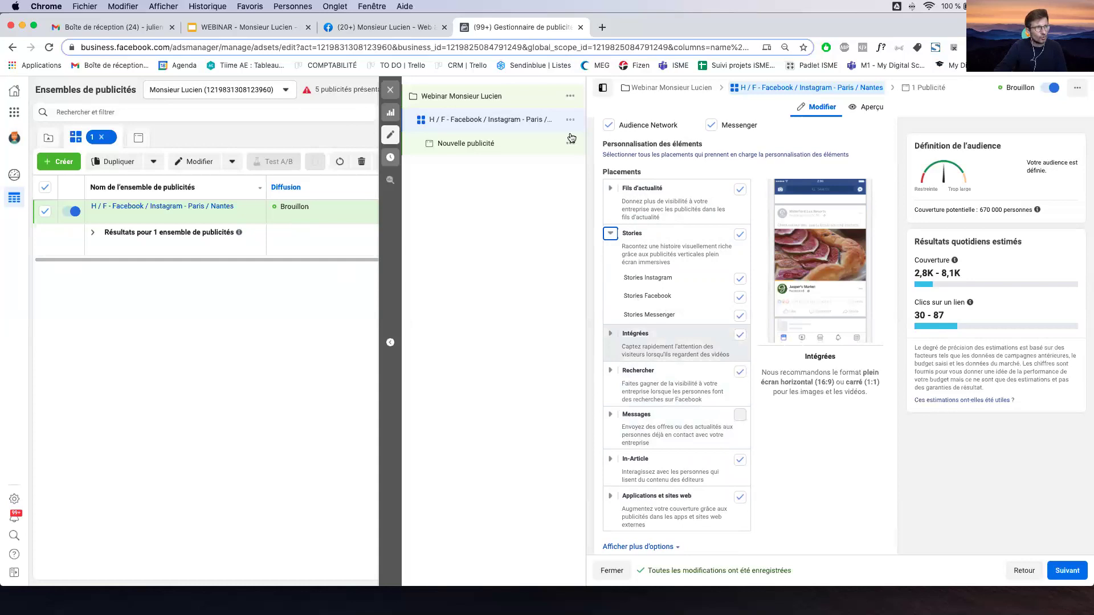
scroll(876, 499, down, 5)
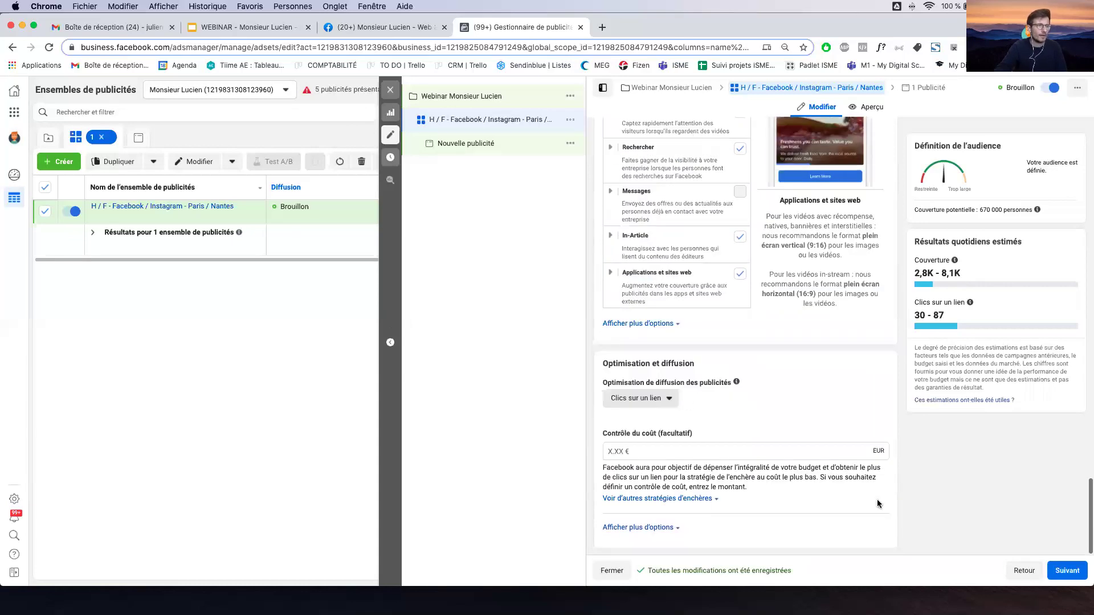
click(1070, 570)
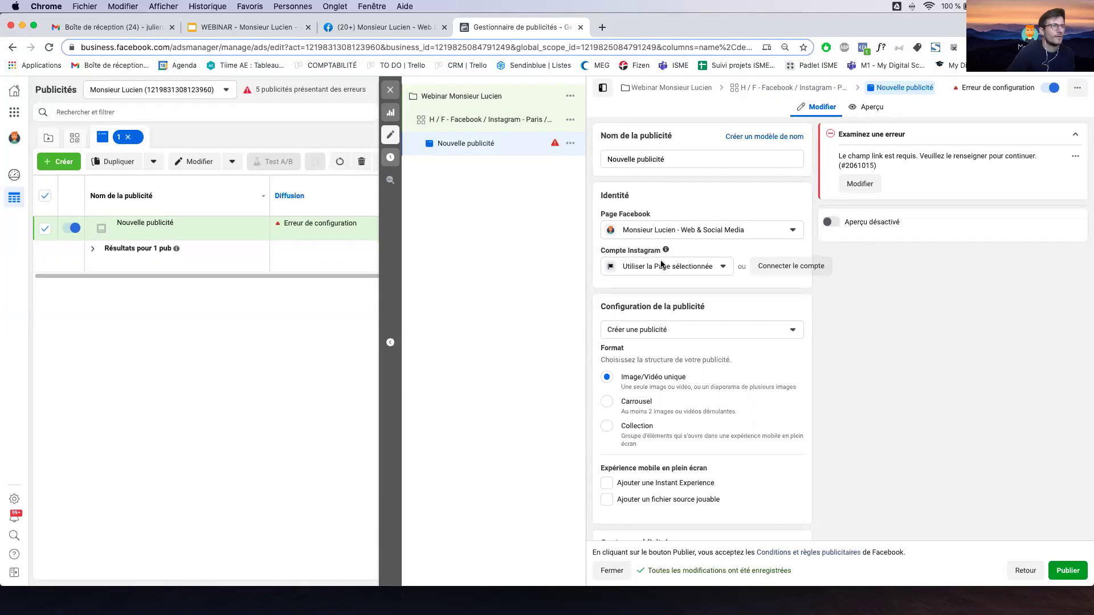
click(696, 265)
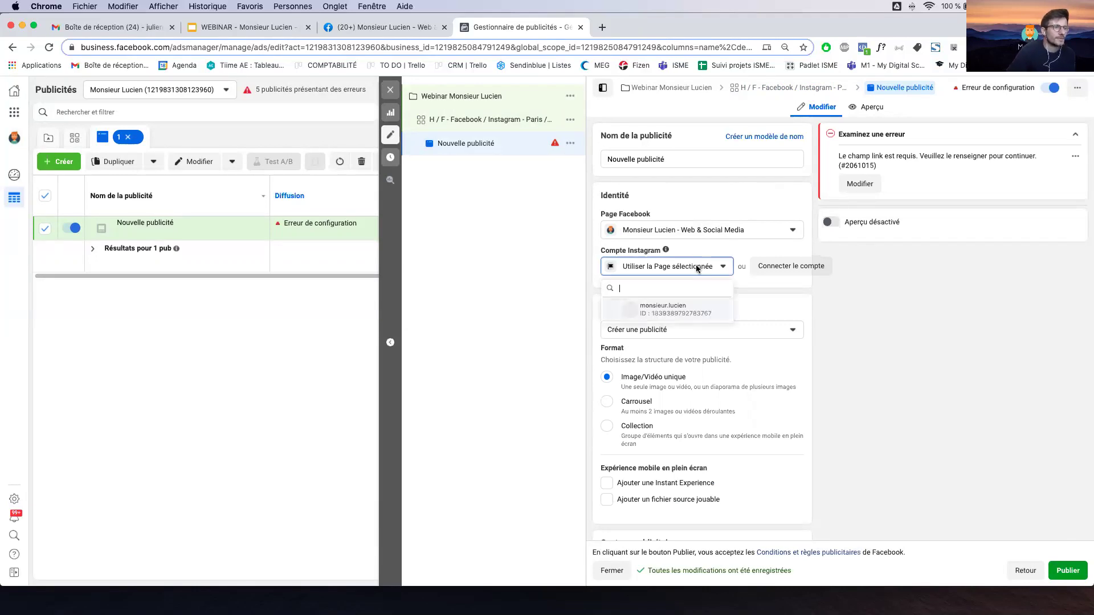
click(674, 307)
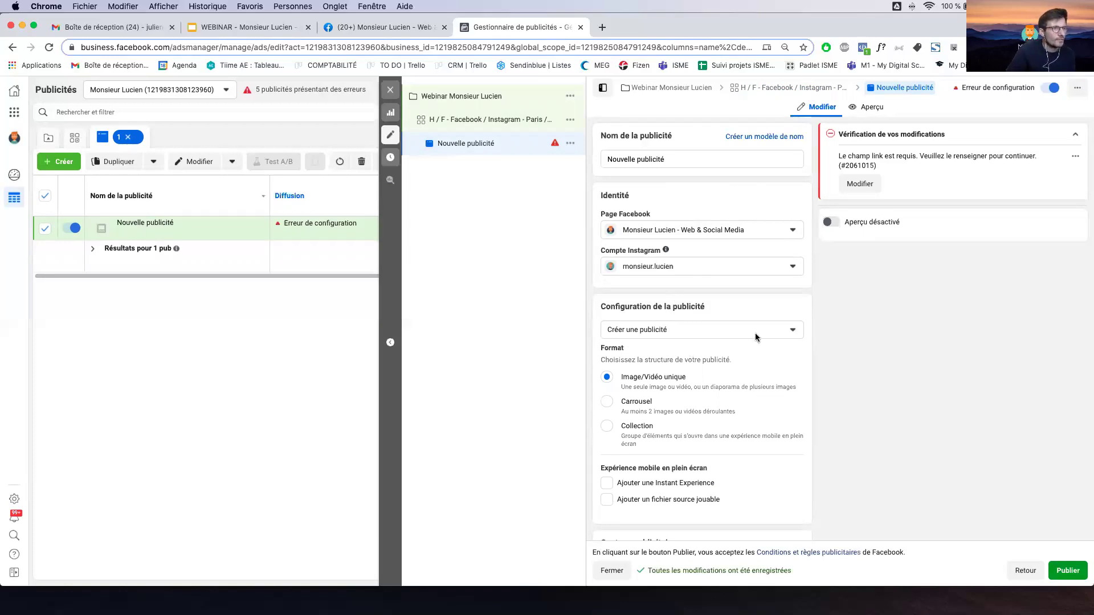
Dismiss the Instagram Stories optimization notice and add the 960 × 960 account image of the man in a diving mask, accepting the proposed crops.
scroll(754, 333, down, 3)
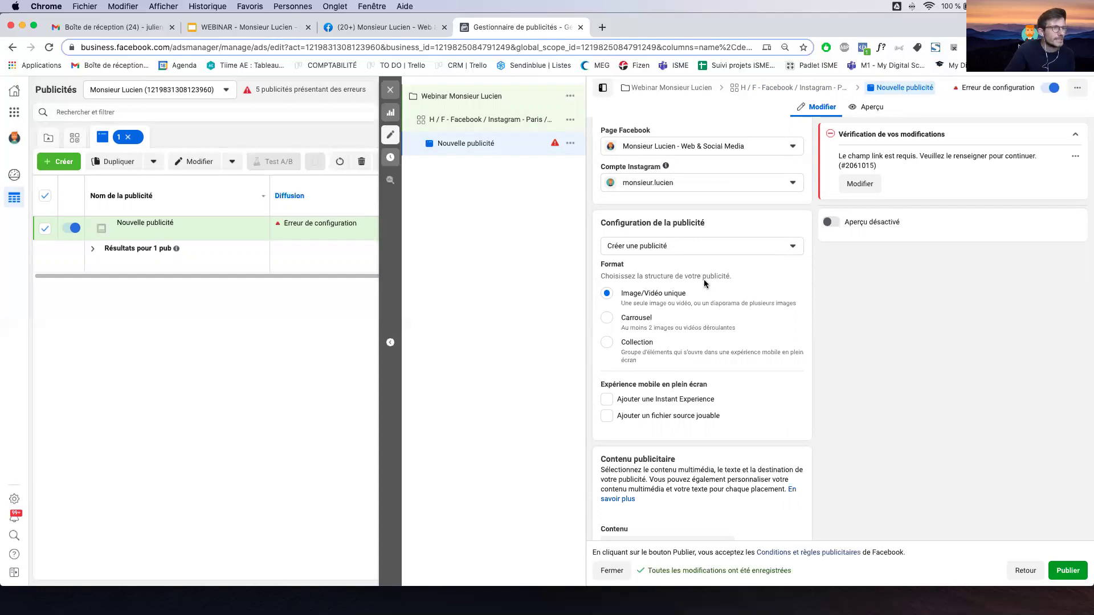
scroll(703, 280, down, 5)
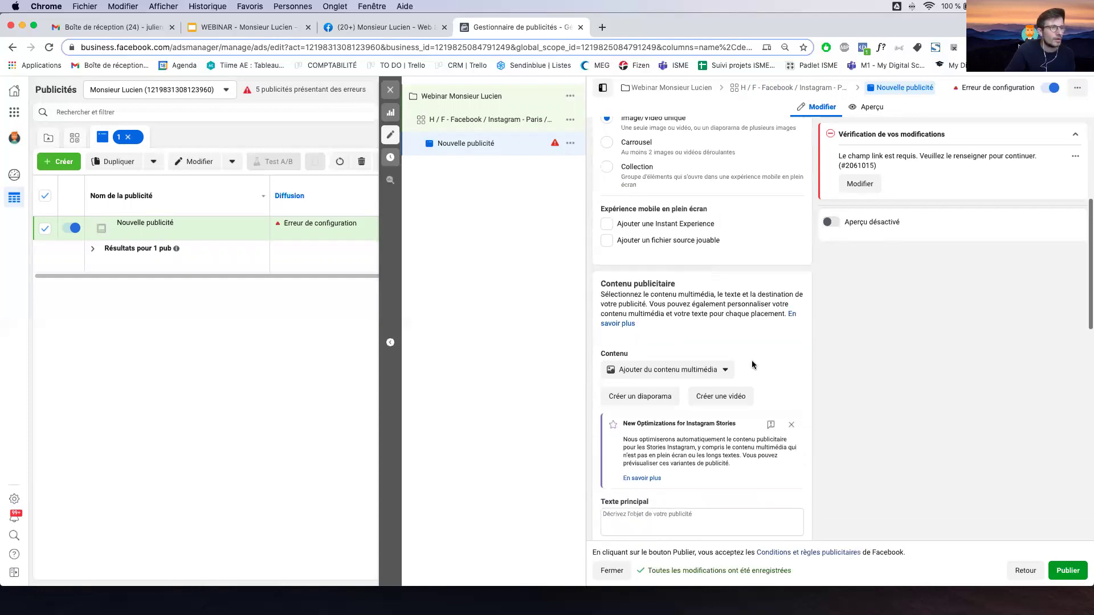
scroll(788, 371, down, 1)
click(791, 371)
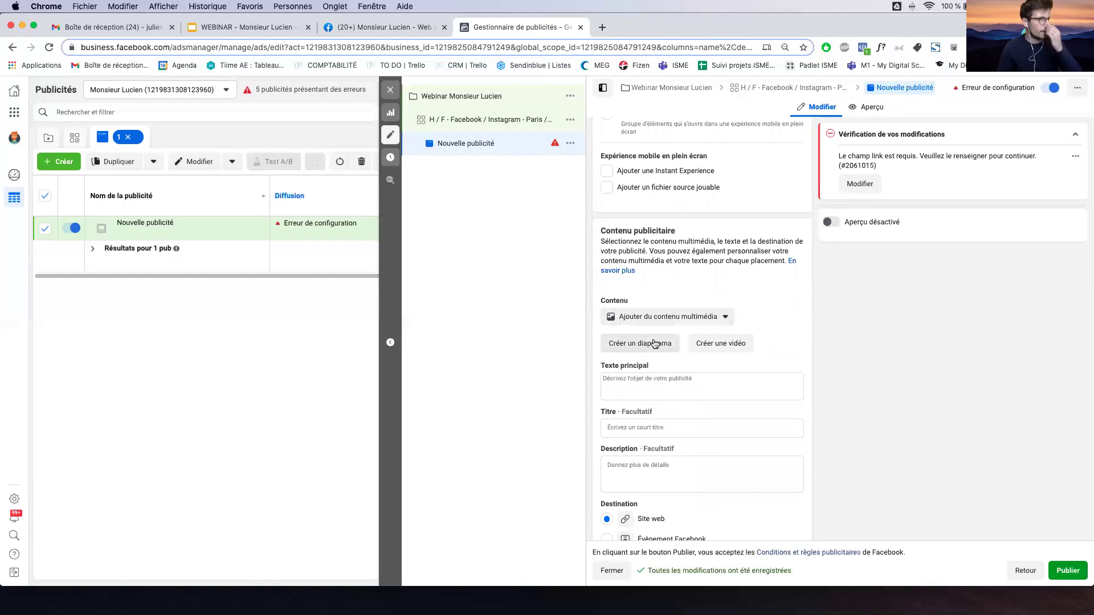
click(686, 319)
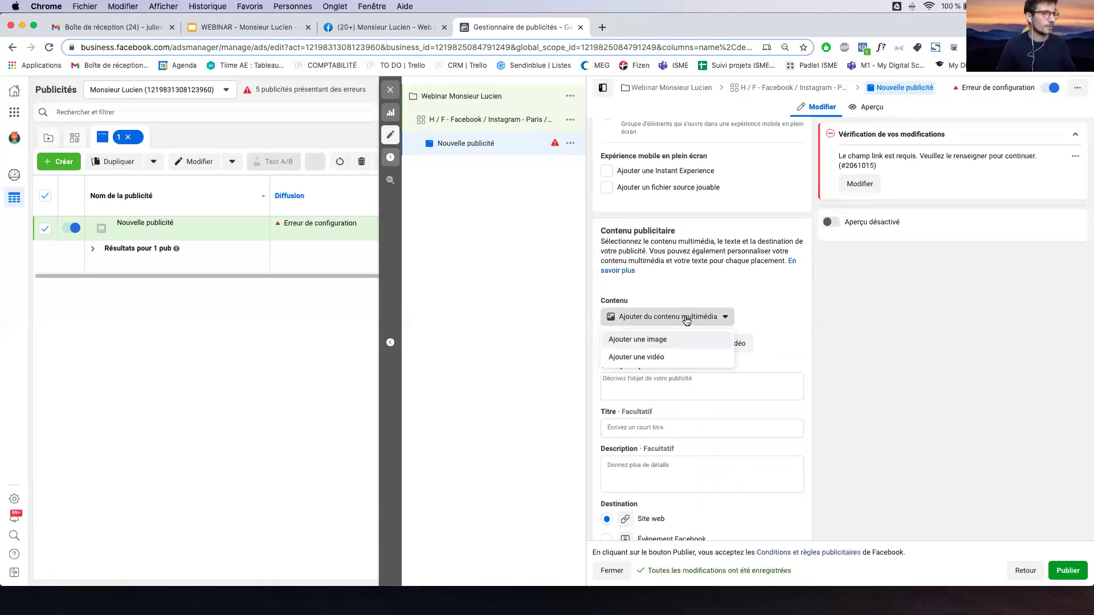
click(660, 339)
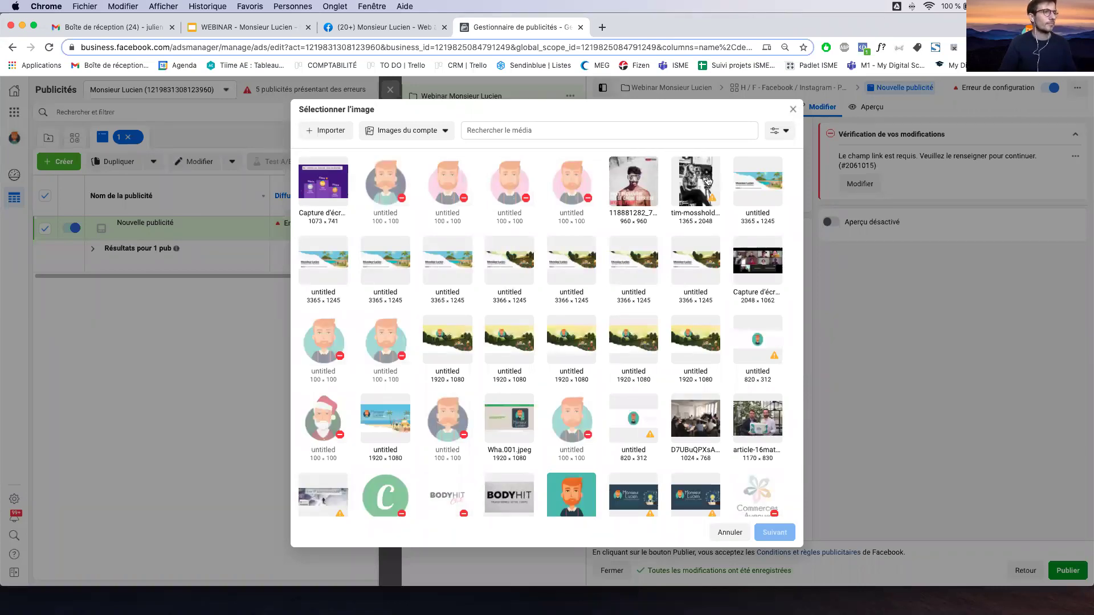
click(688, 192)
click(641, 178)
click(774, 532)
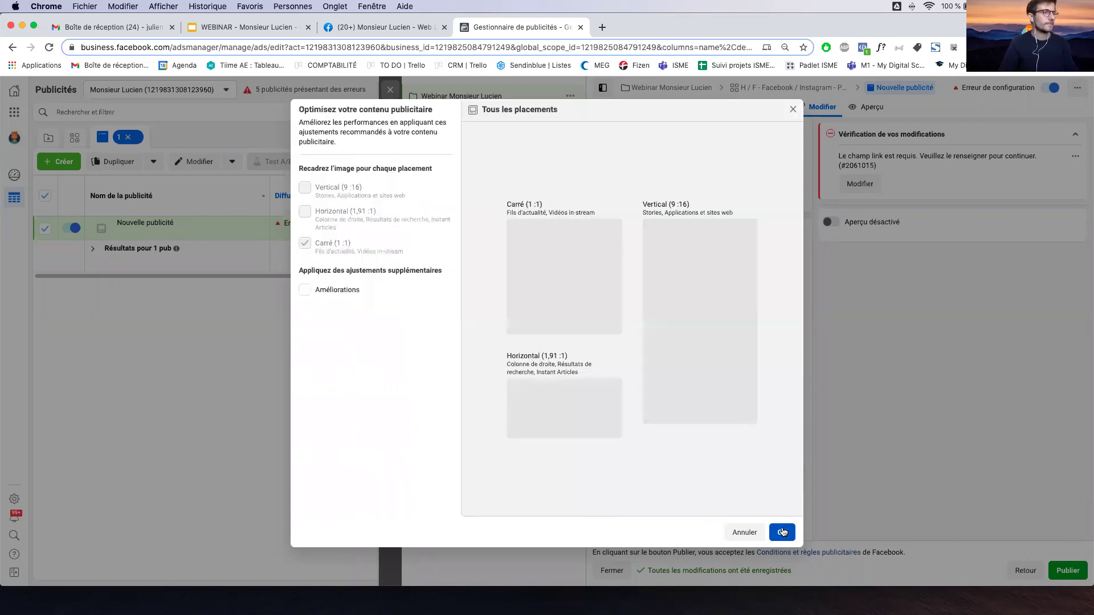
click(789, 535)
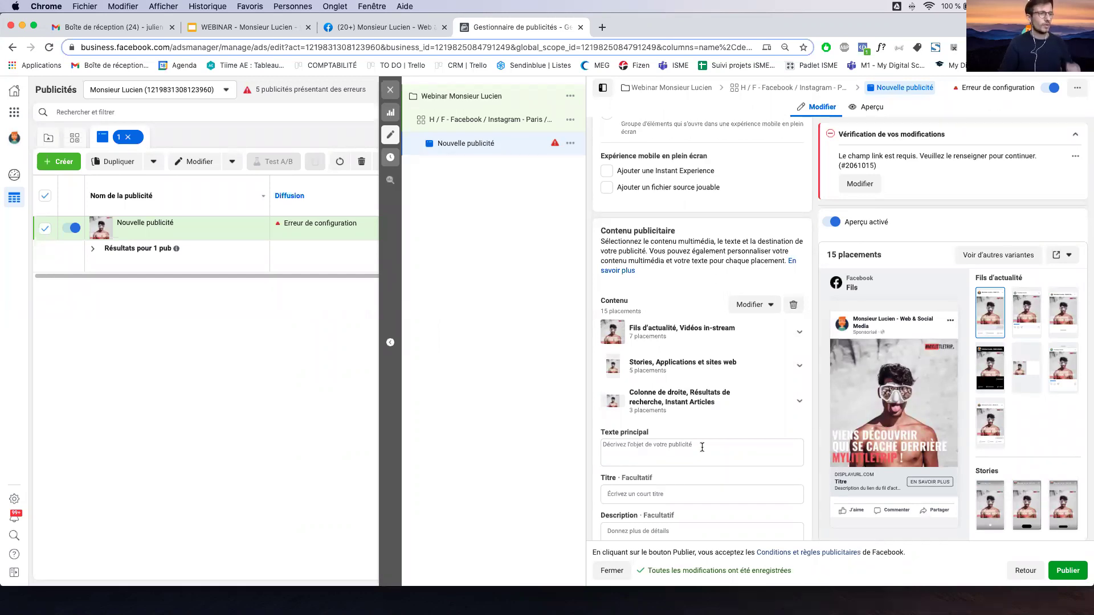
Enter the ad's primary text as "Découvrez les offres de formation Monsieur Lucien".
click(731, 440)
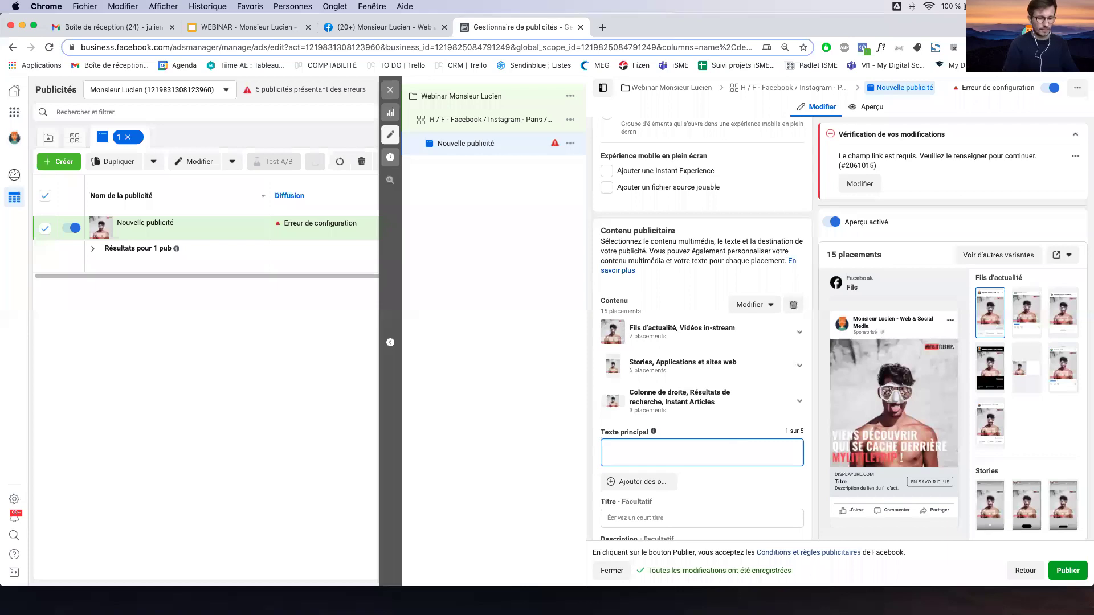
text(Découvr)
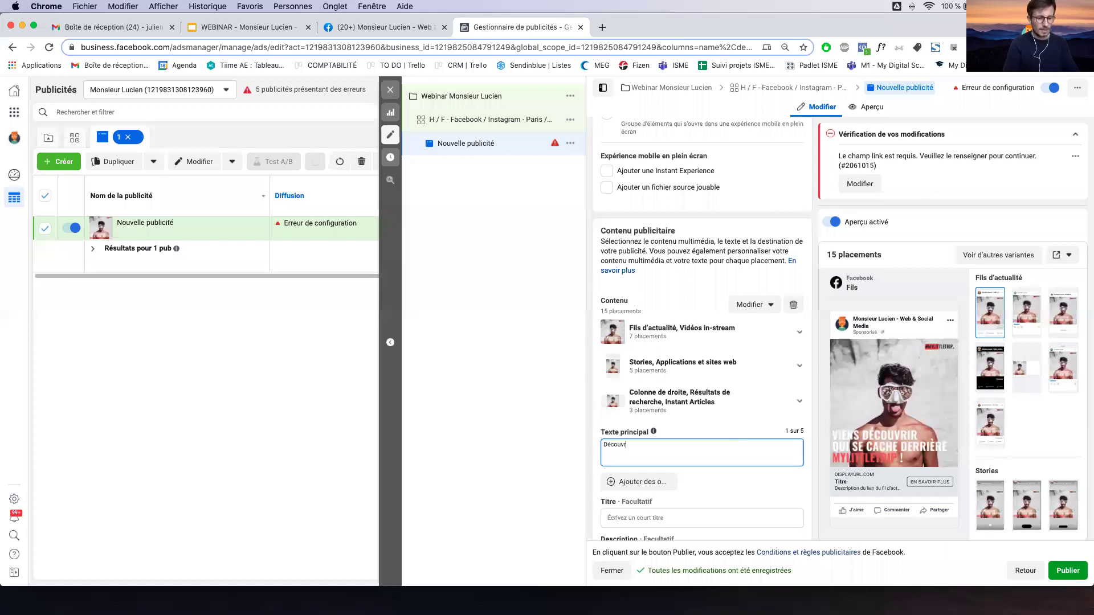
text(ez les offres de Mo)
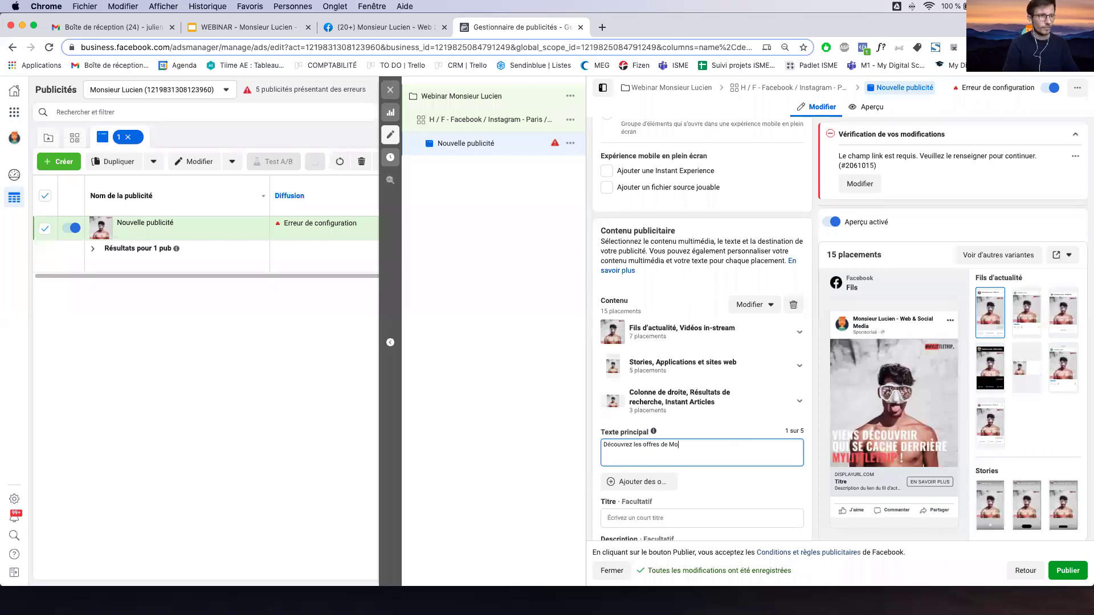
text(nsieur Lucien p)
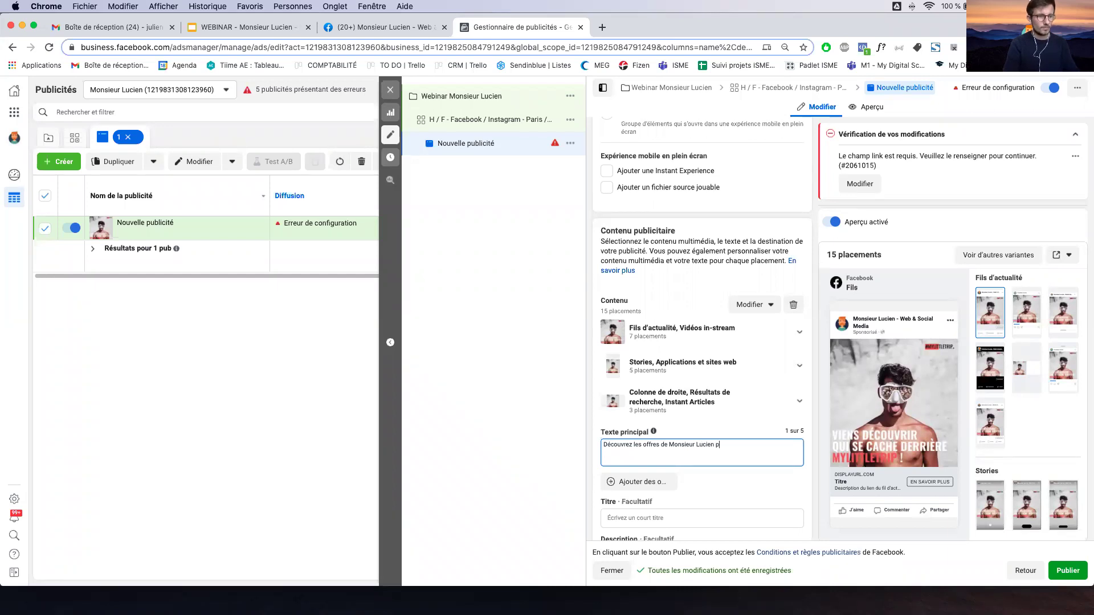
key(BackSpace)
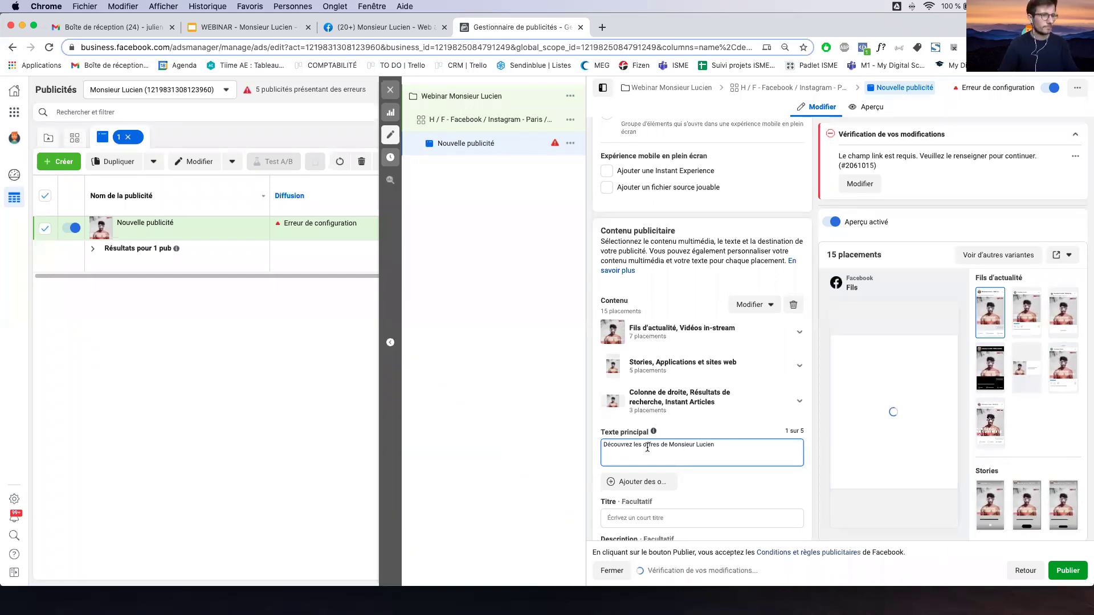
click(666, 445)
text(formation)
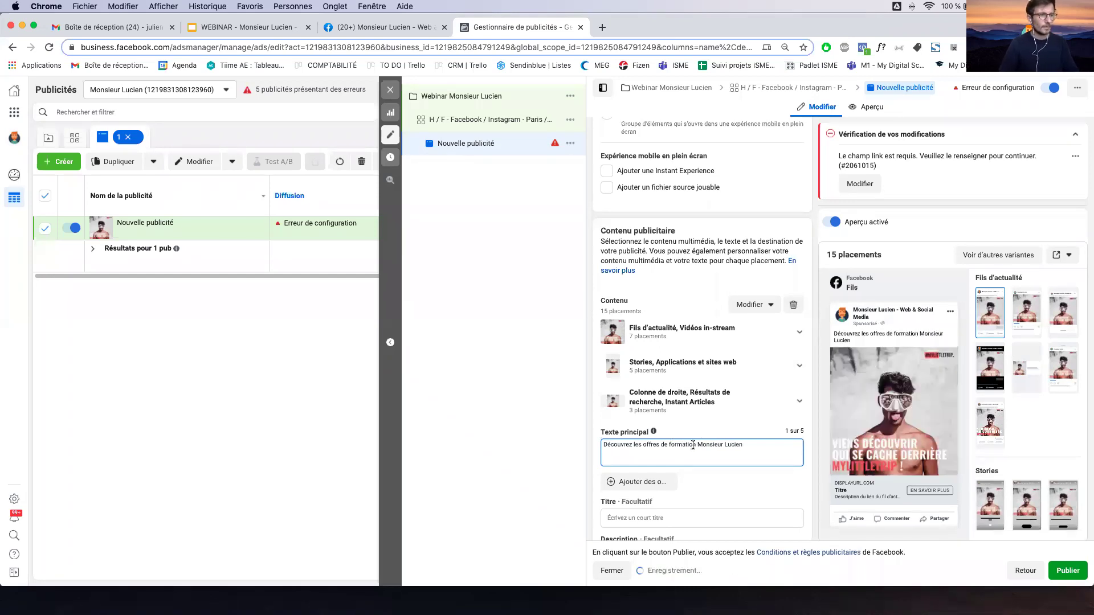
Reword the primary text to read "Découvrez les différentes formations digitales proposées par Monsieur Lucien".
drag(696, 444, 643, 444)
text(différentes)
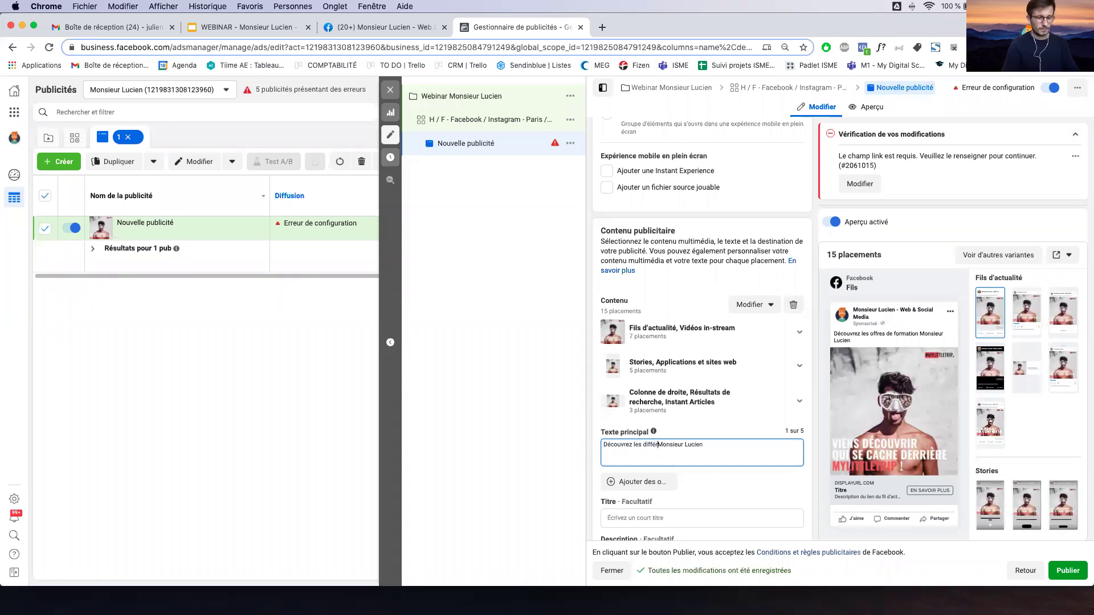
text( formations digitales proposées par m)
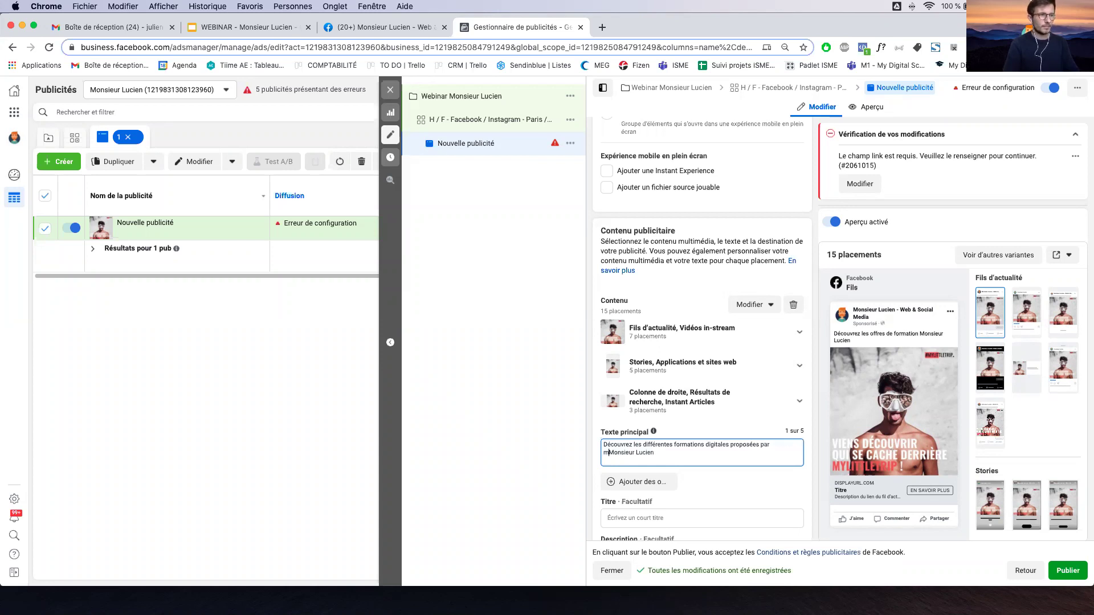
key(BackSpace)
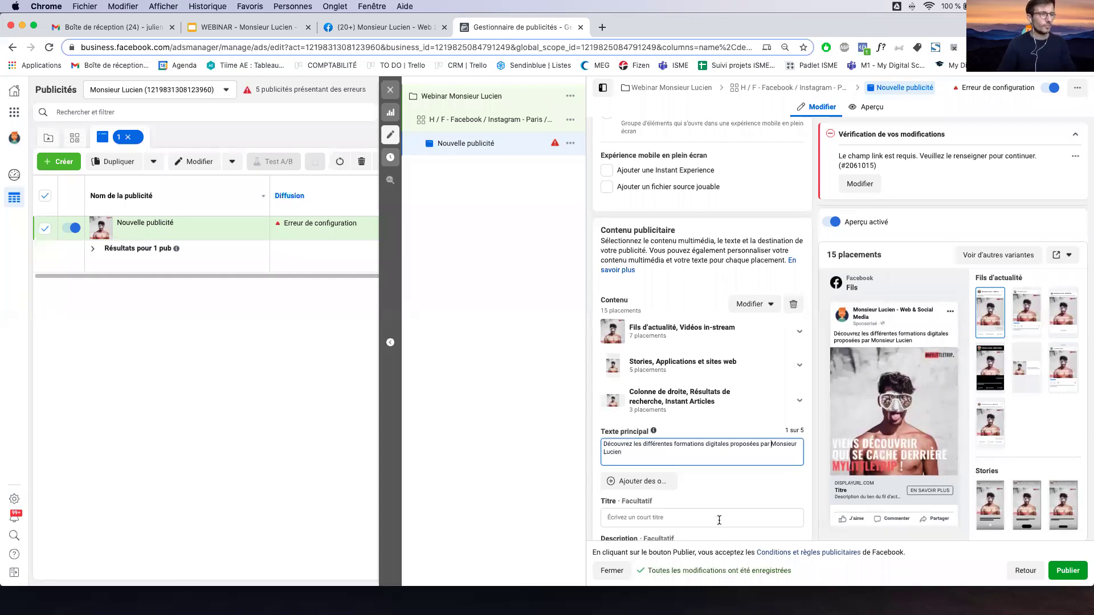
Set the ad's title to "Agence digitale".
scroll(717, 483, down, 1)
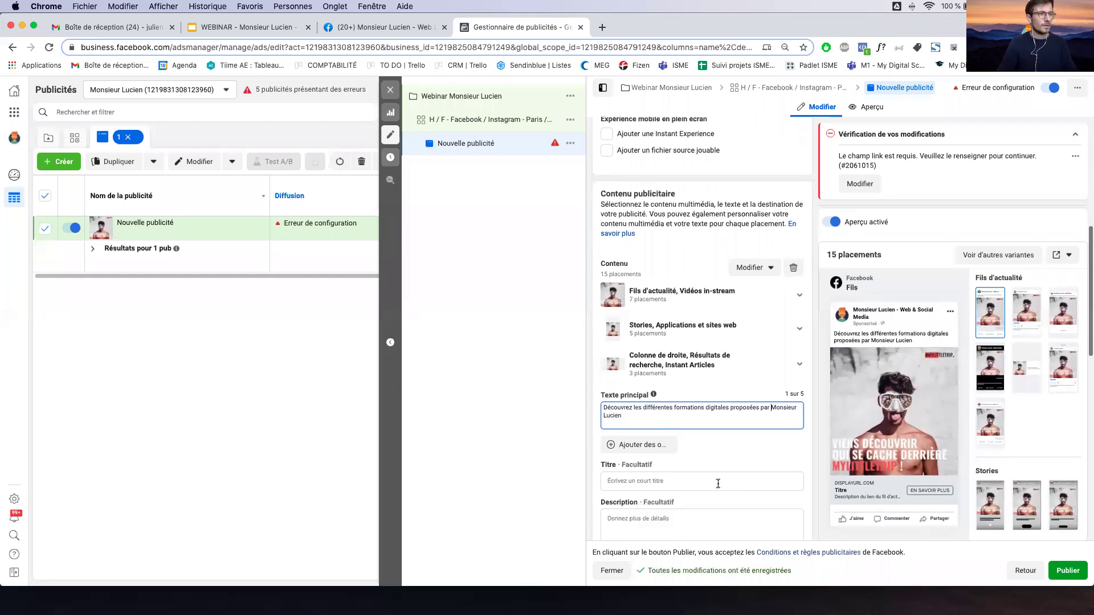
click(677, 481)
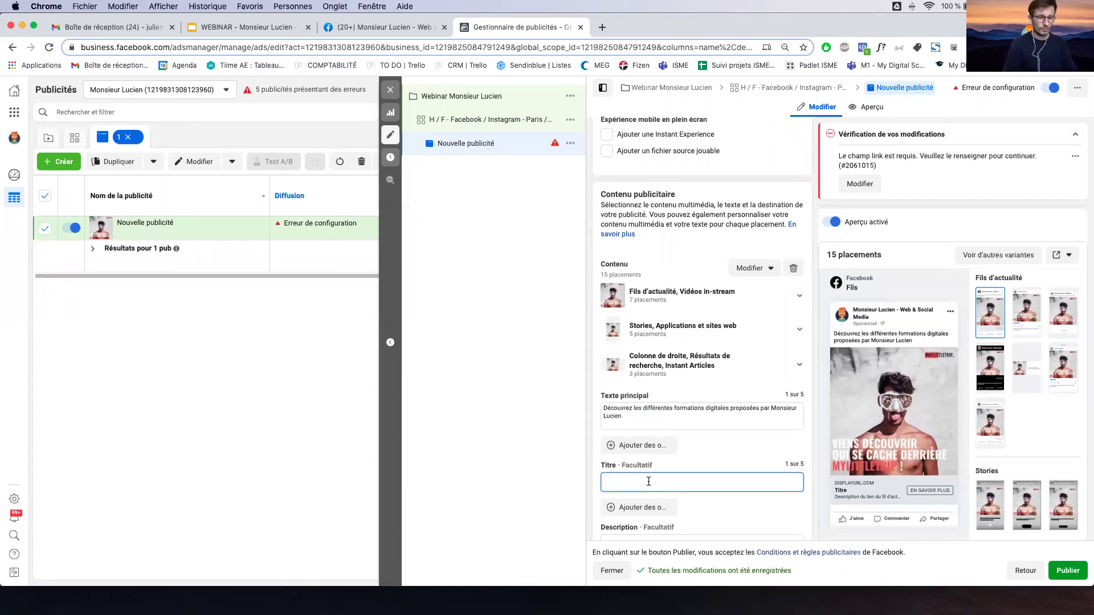
text(Agence digitale)
Fill in the ad's description with "-50% sur nos formations avant la fin de l'année 2020.".
scroll(639, 477, down, 2)
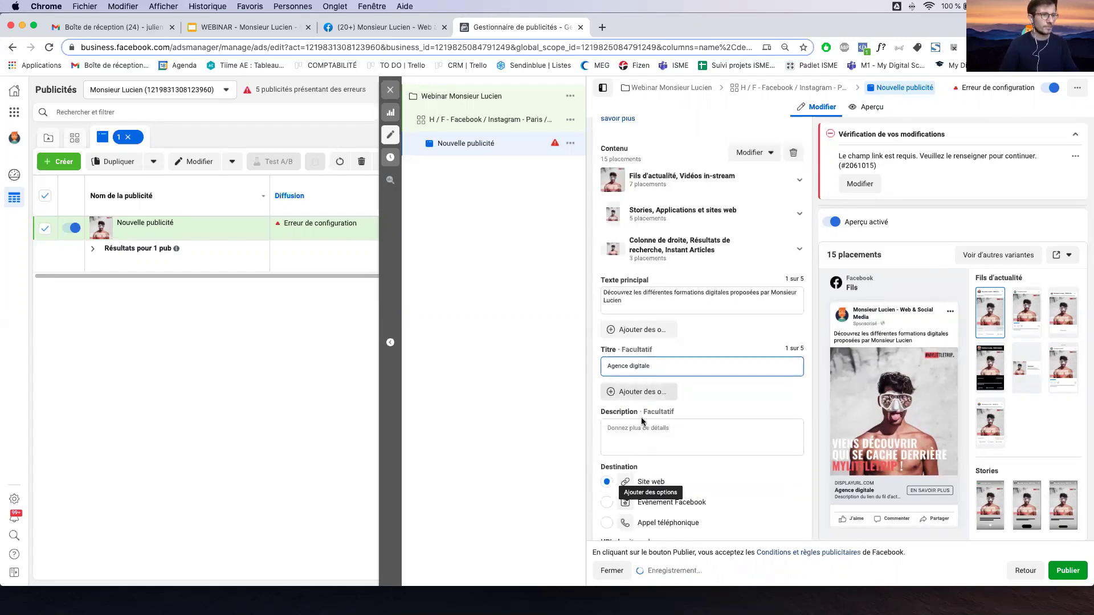
click(640, 428)
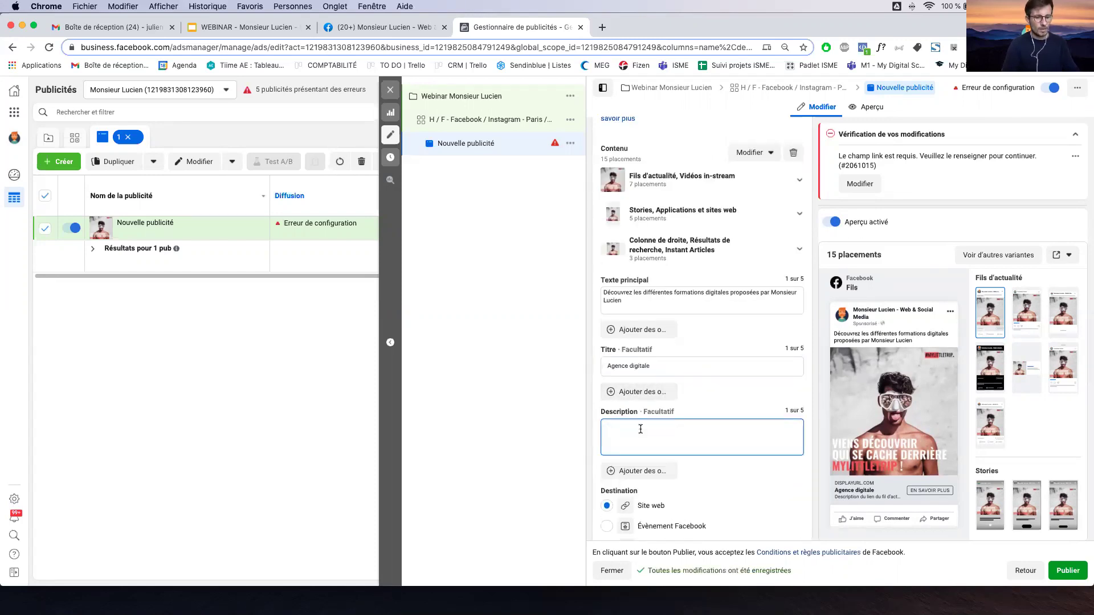
text(-5)
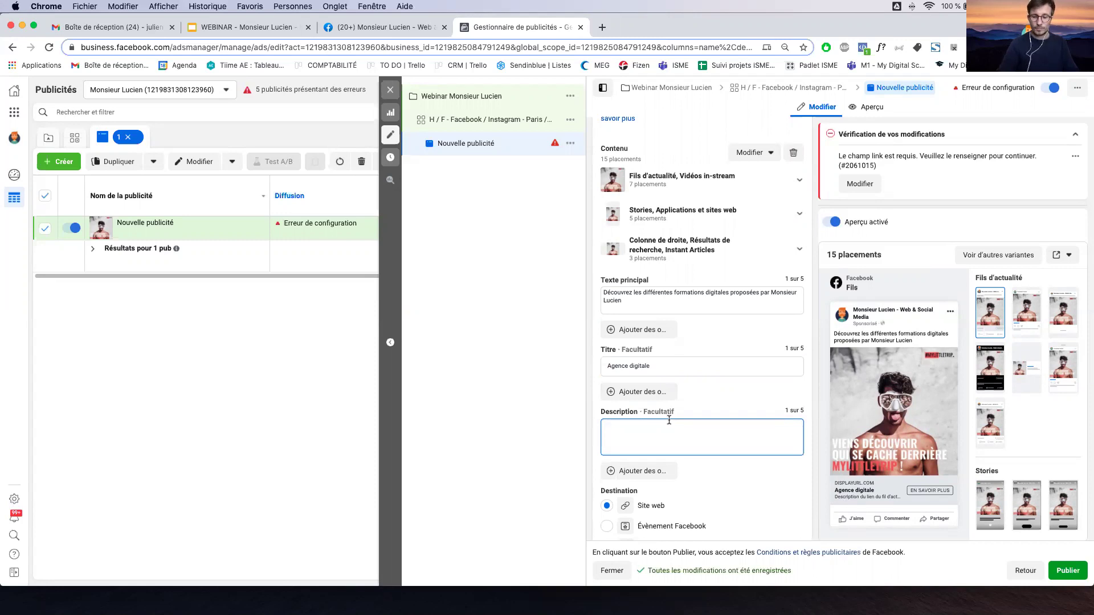
text(0% su)
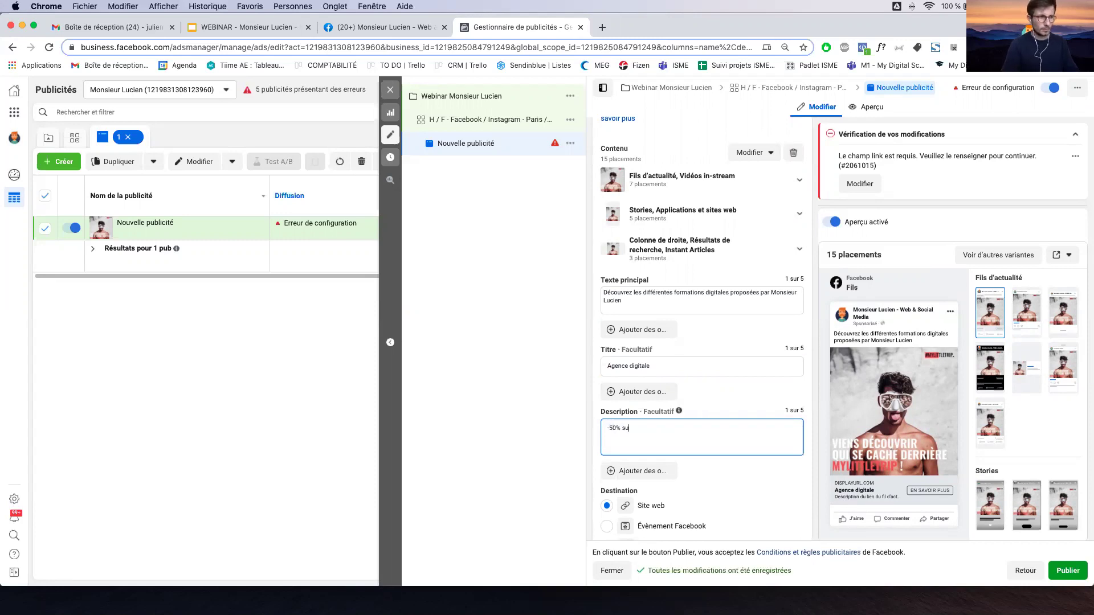
text(r nos formations a)
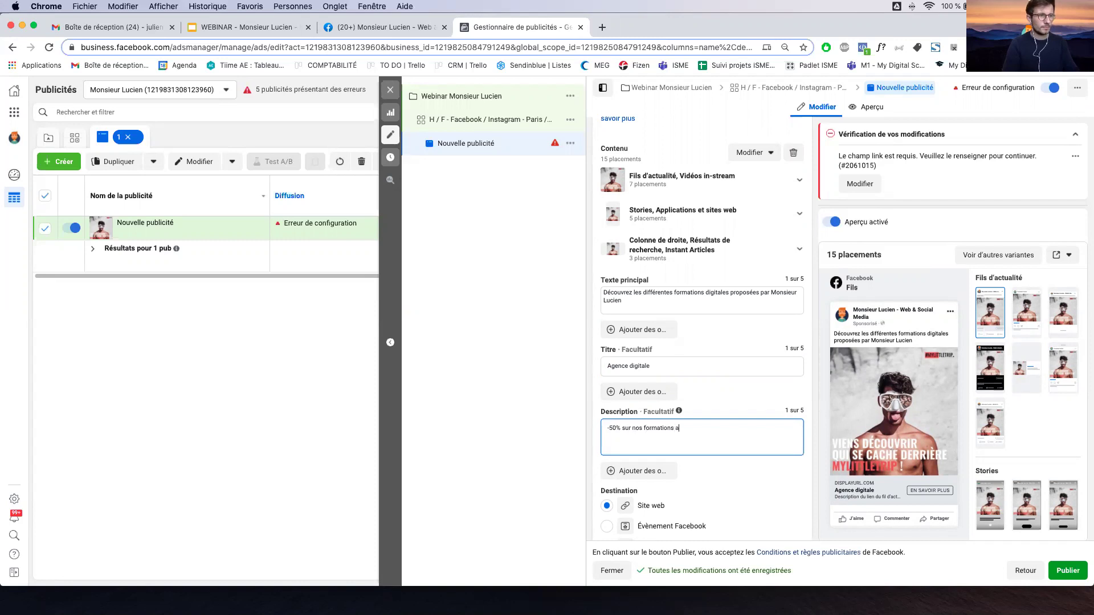
text(vant la fin de l'année 20)
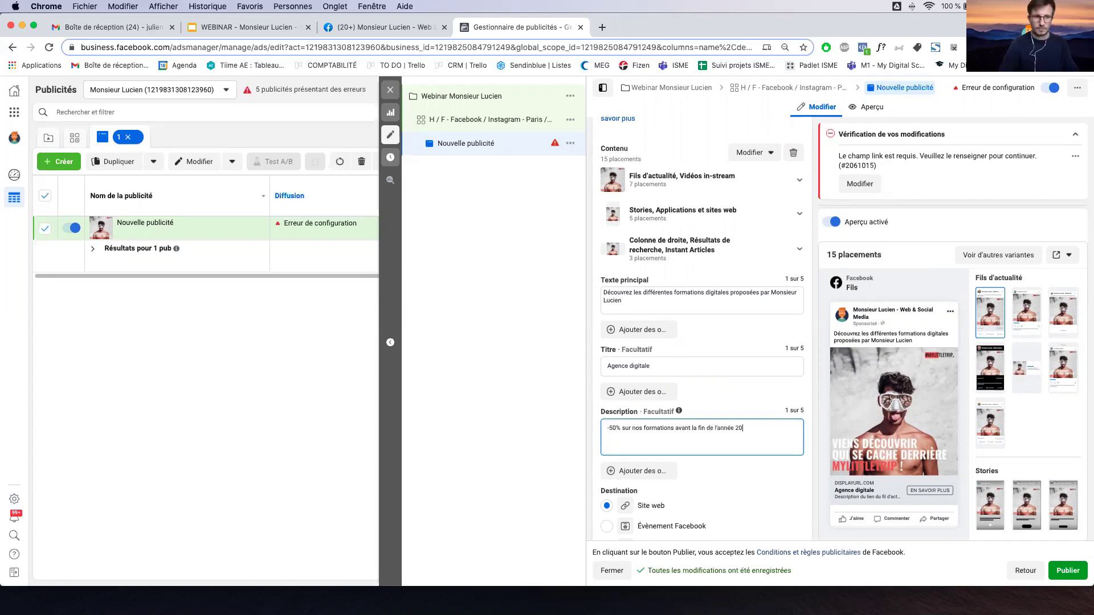
text(20.)
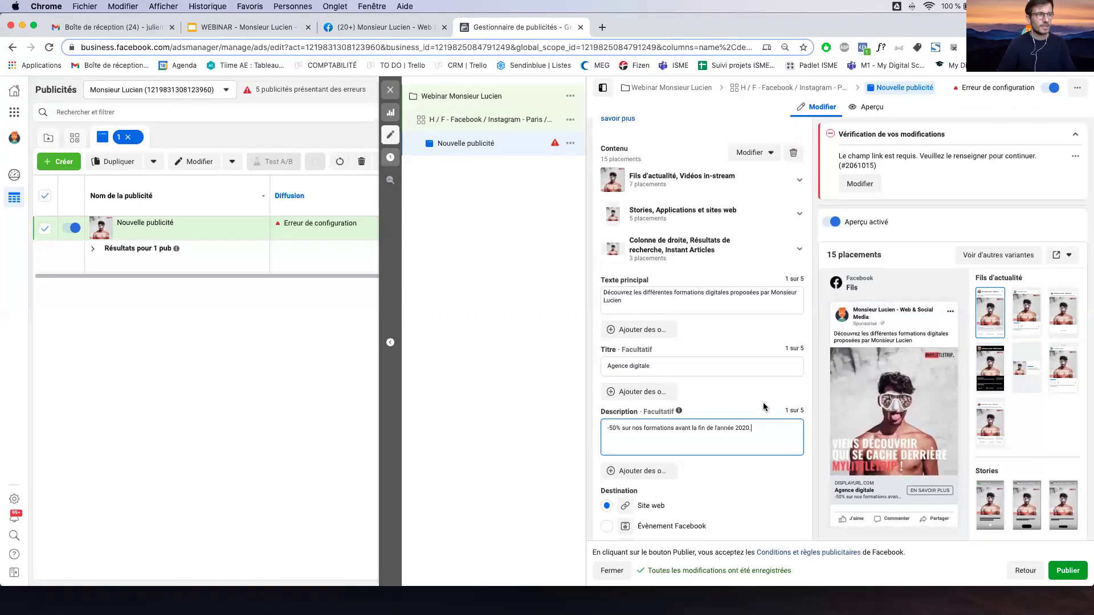
View the suggested text options for the primary text without adding any.
click(647, 330)
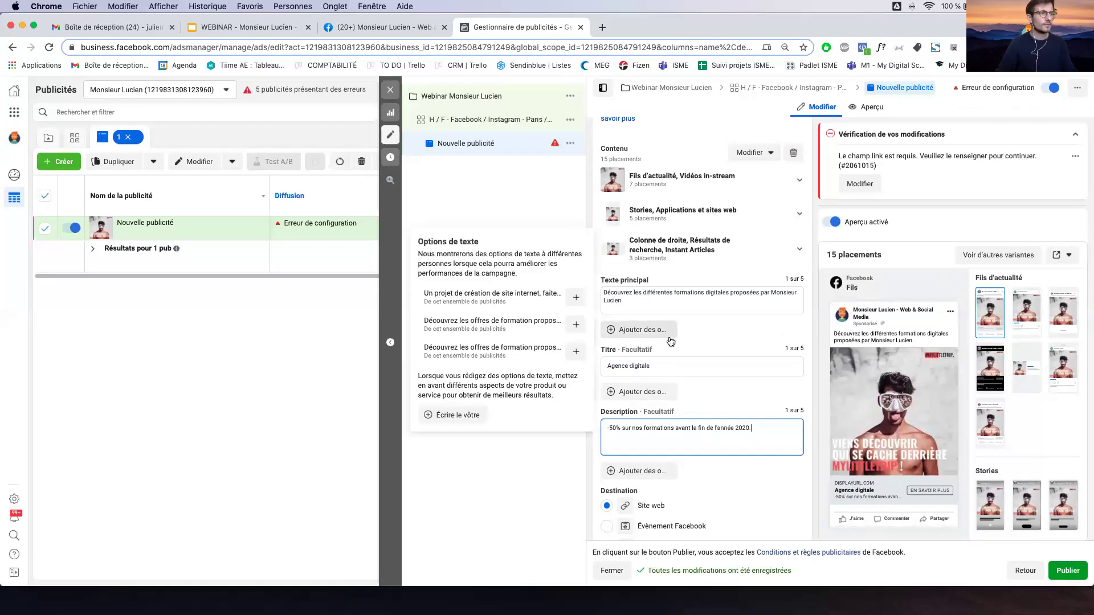
click(637, 330)
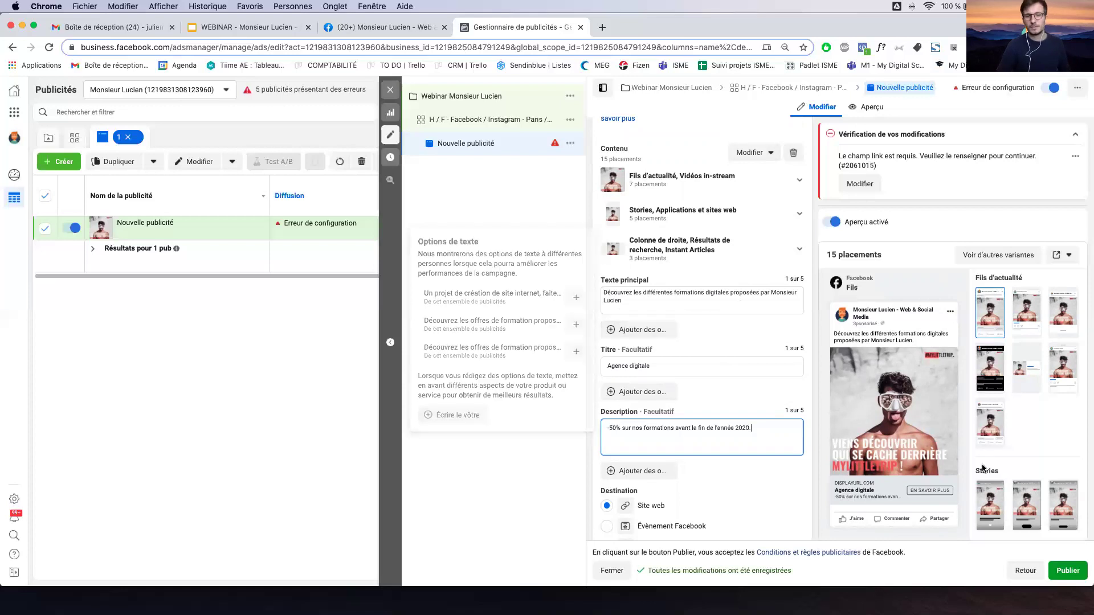
mouse_move(873, 451)
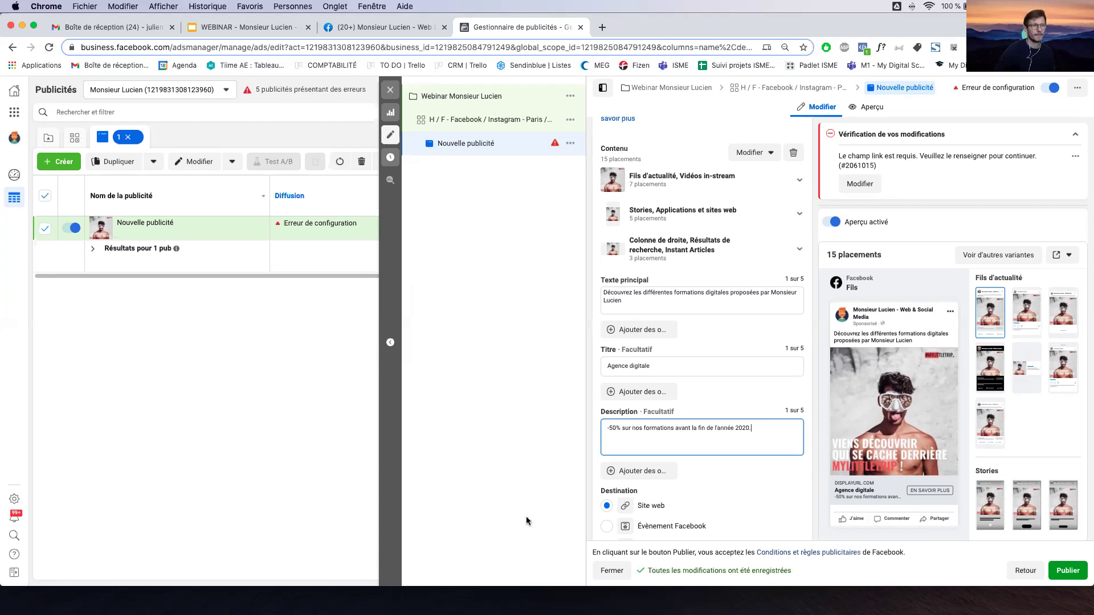
scroll(648, 400, down, 3)
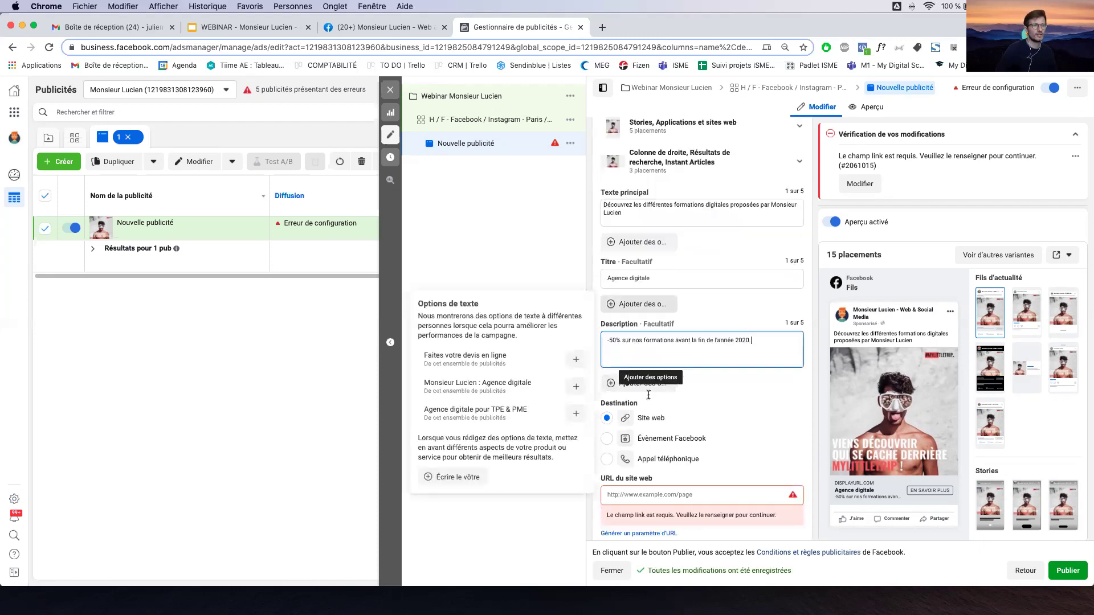
click(655, 484)
text(www)
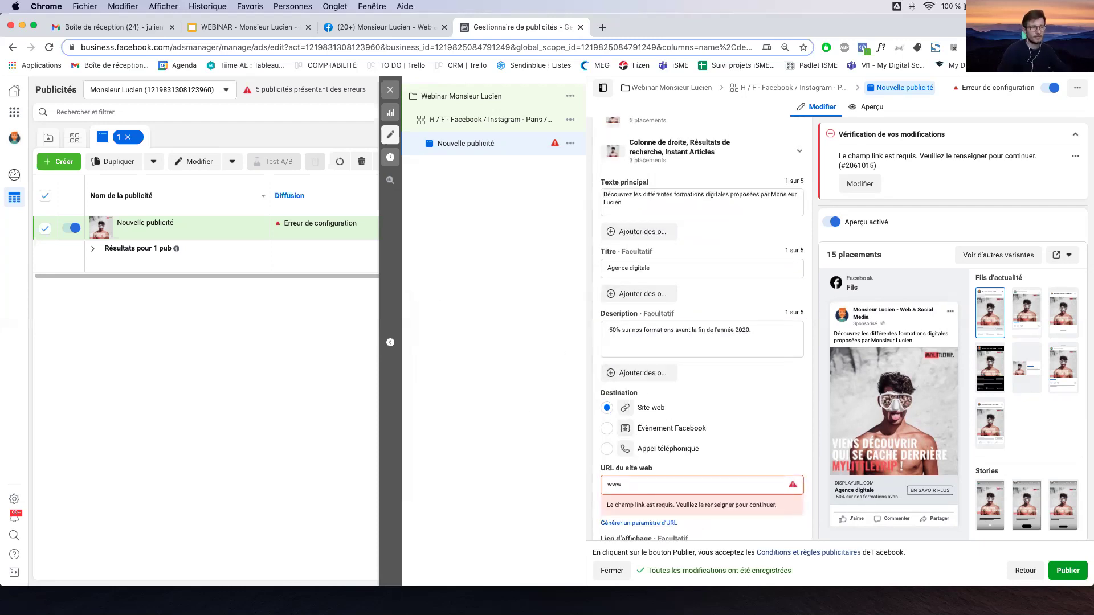
text(.monsieur-lucien.fr/f)
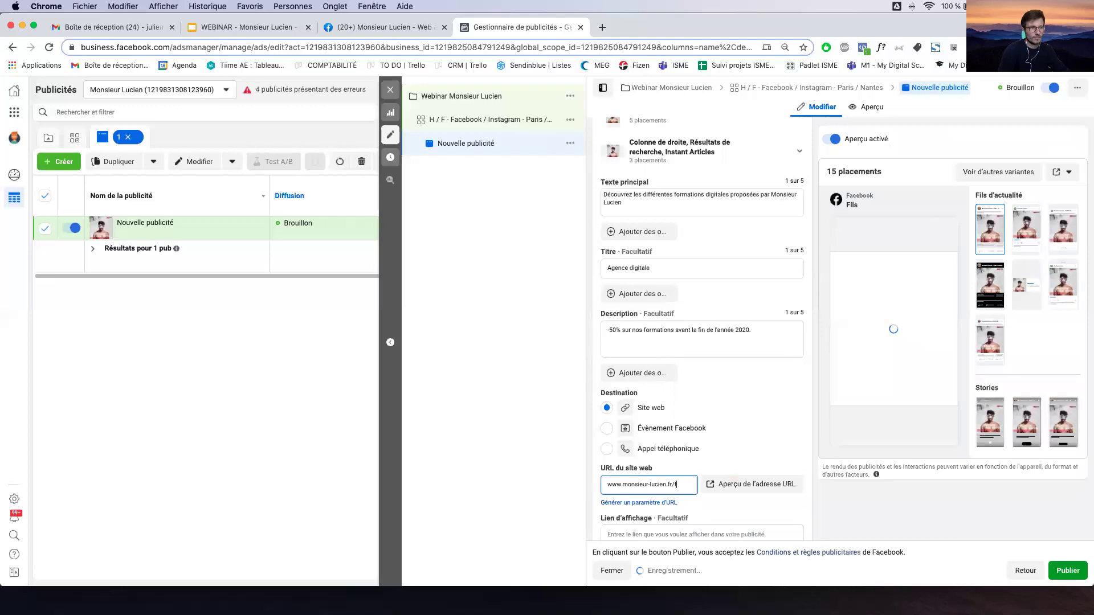
text(ormations)
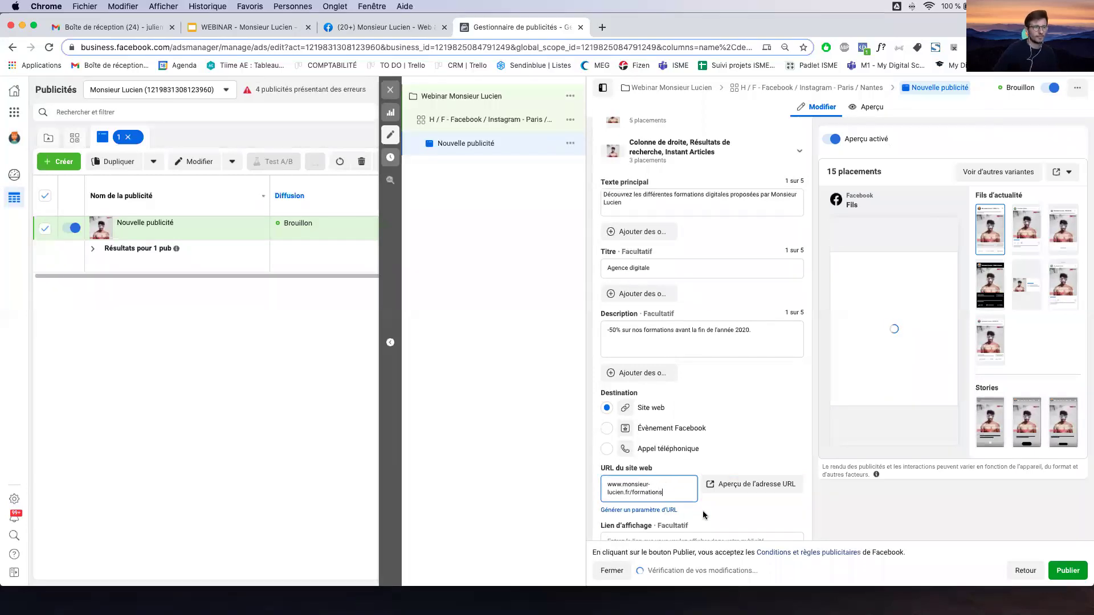
Review the call-to-action, language and tracking settings, and preview the ad in the Instagram feed, Facebook video feeds and Facebook Stories.
scroll(706, 516, down, 3)
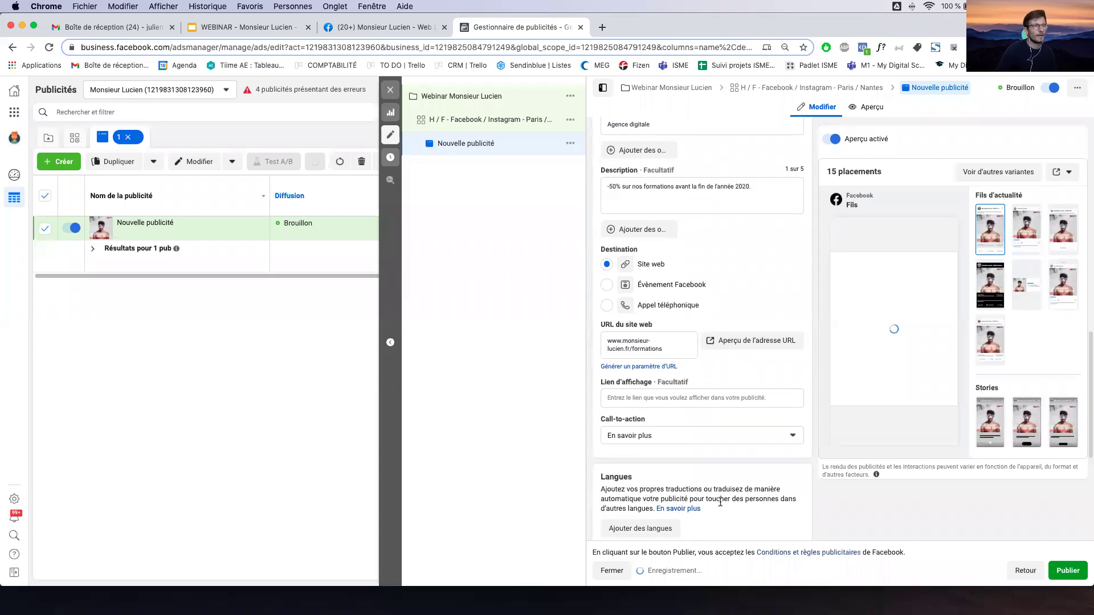
scroll(705, 364, down, 2)
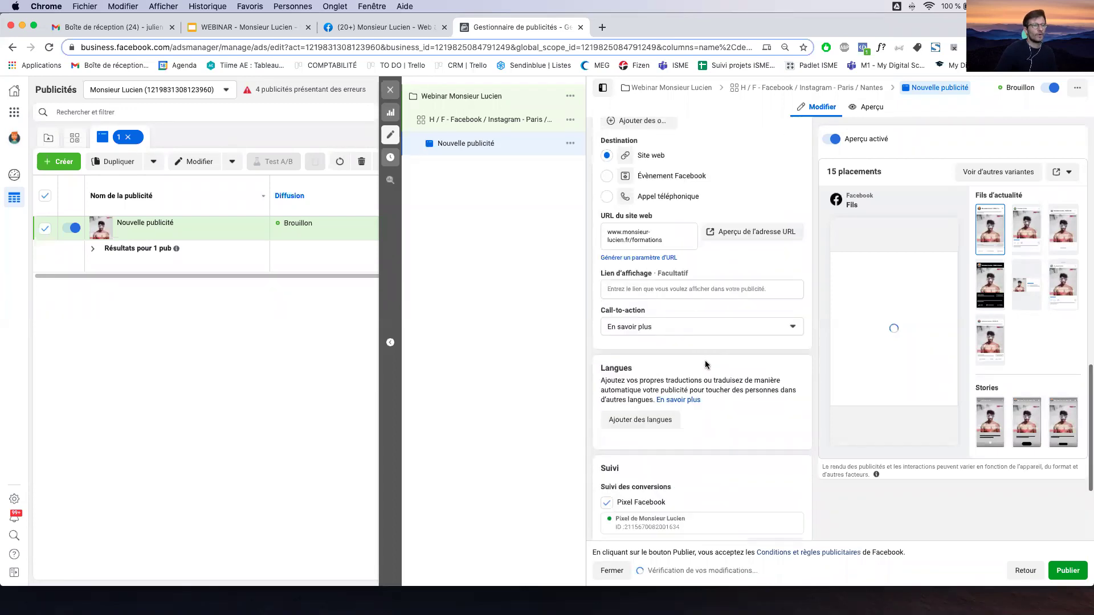
scroll(706, 366, up, 3)
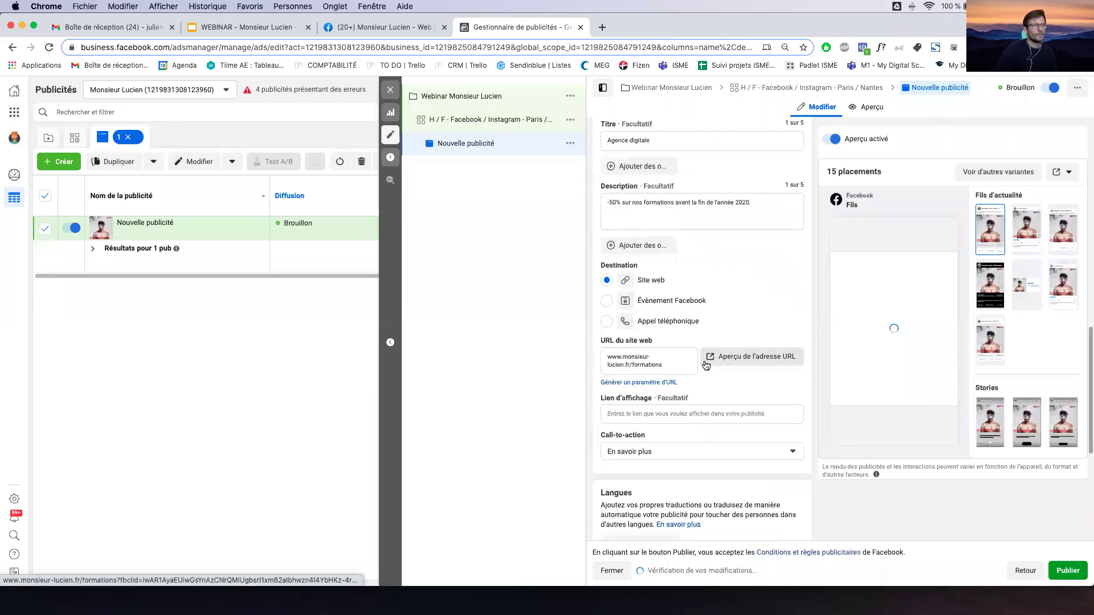
click(1026, 227)
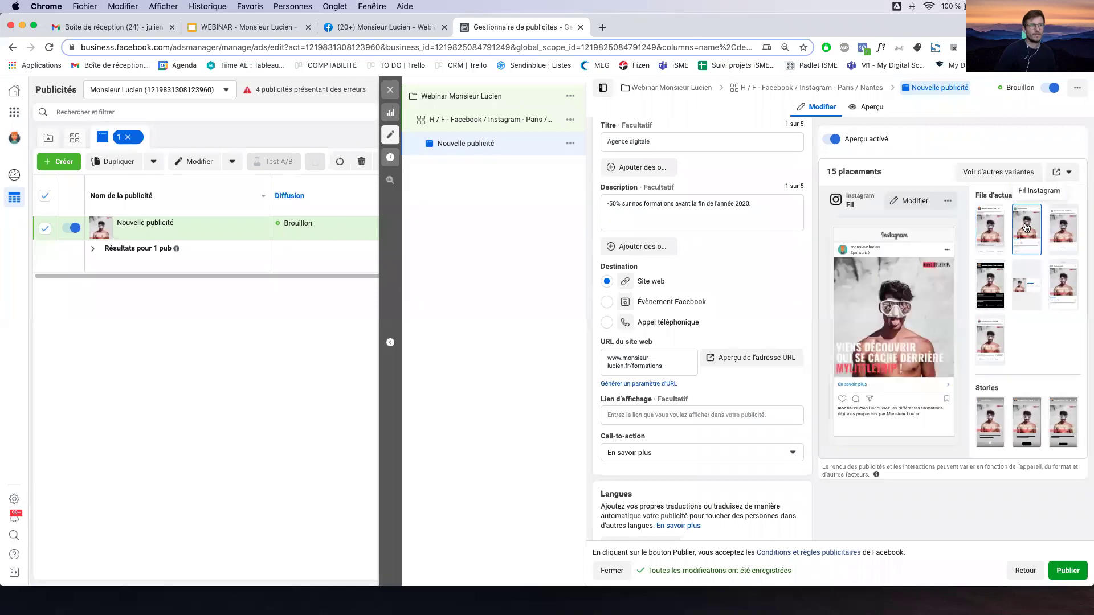
click(991, 288)
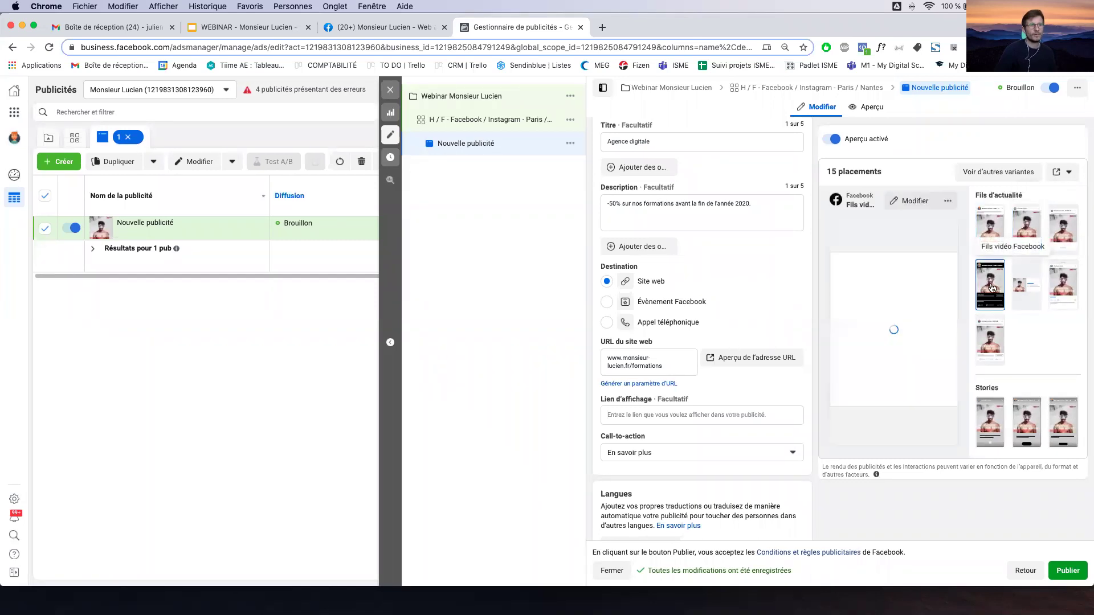
click(1028, 422)
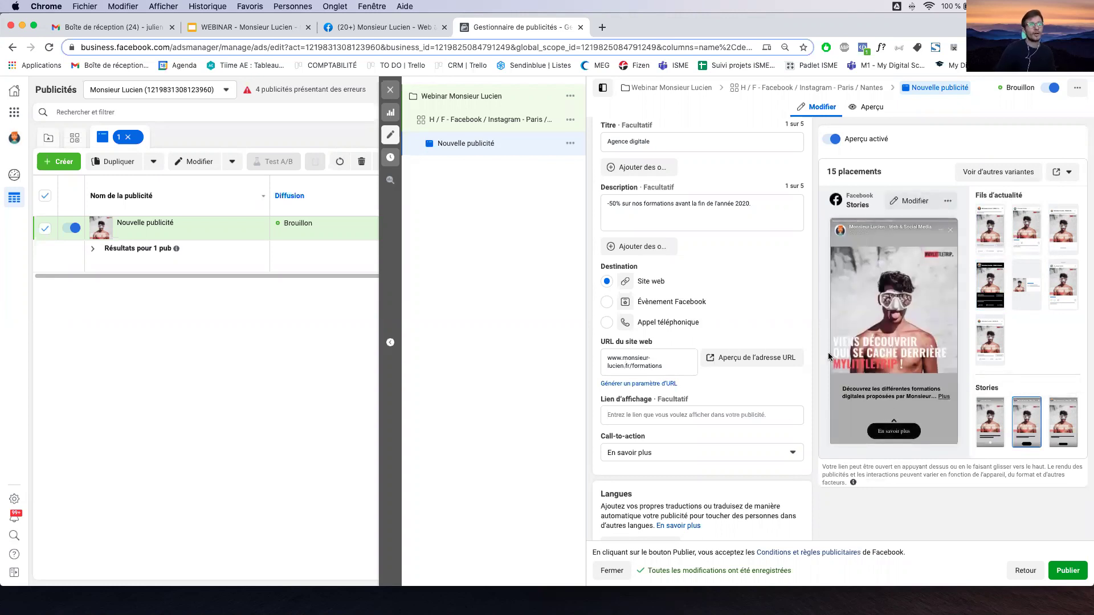
Recrop the ad image for the "Stories, Applications et sites web" placements to a vertical format.
scroll(770, 322, up, 2)
scroll(770, 326, up, 3)
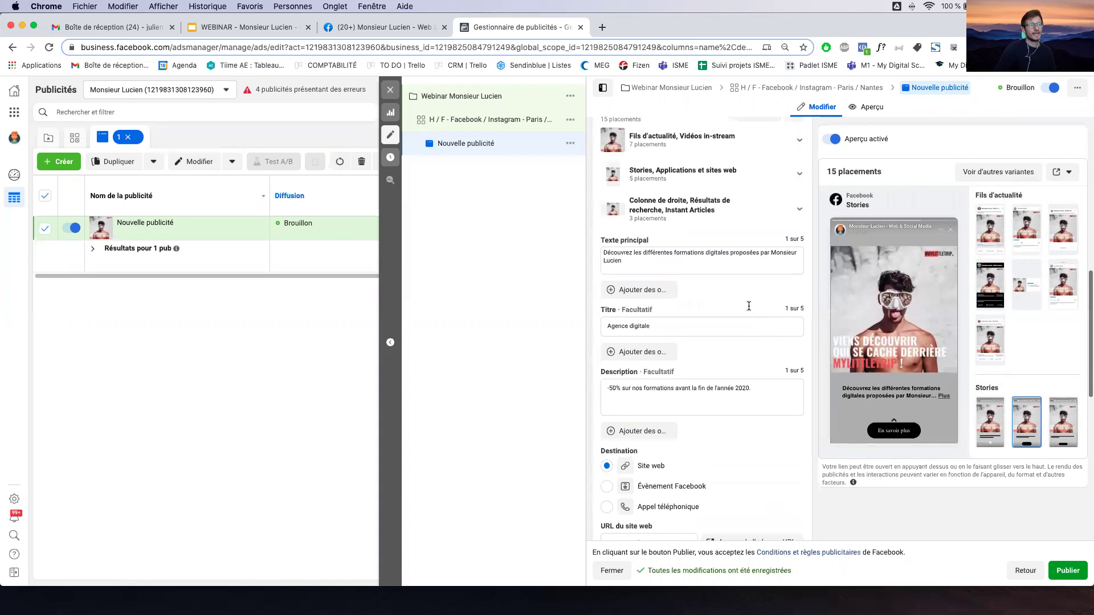
scroll(749, 305, up, 5)
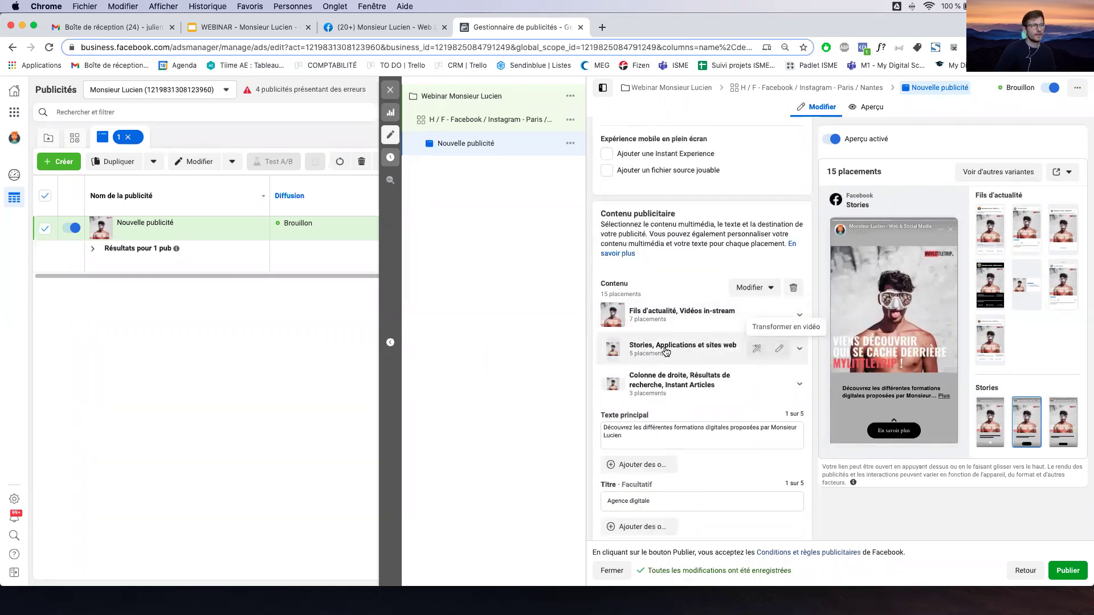
click(779, 350)
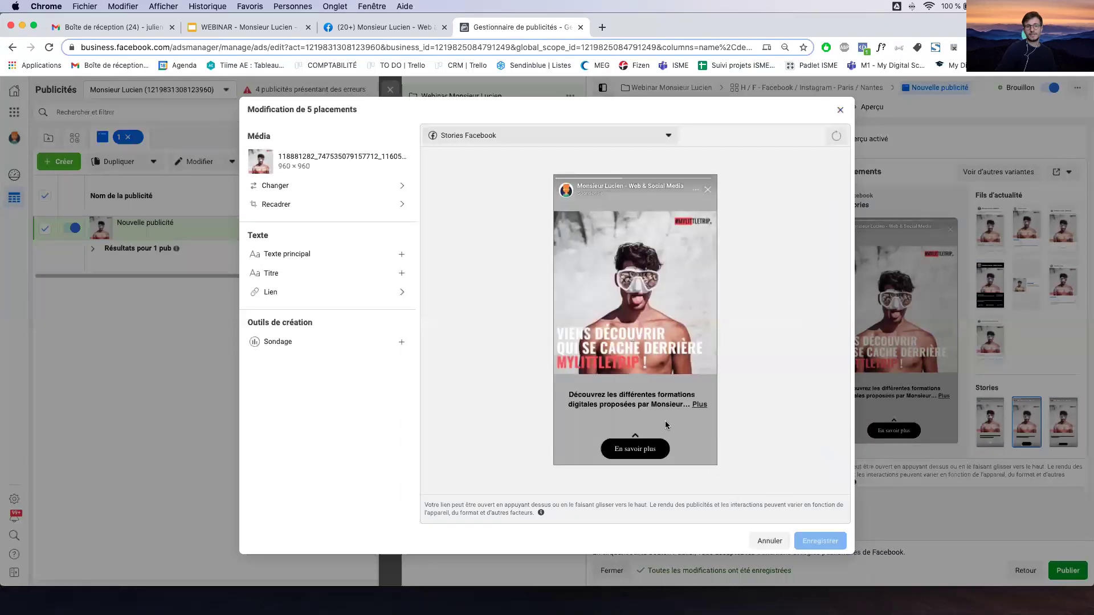
click(312, 206)
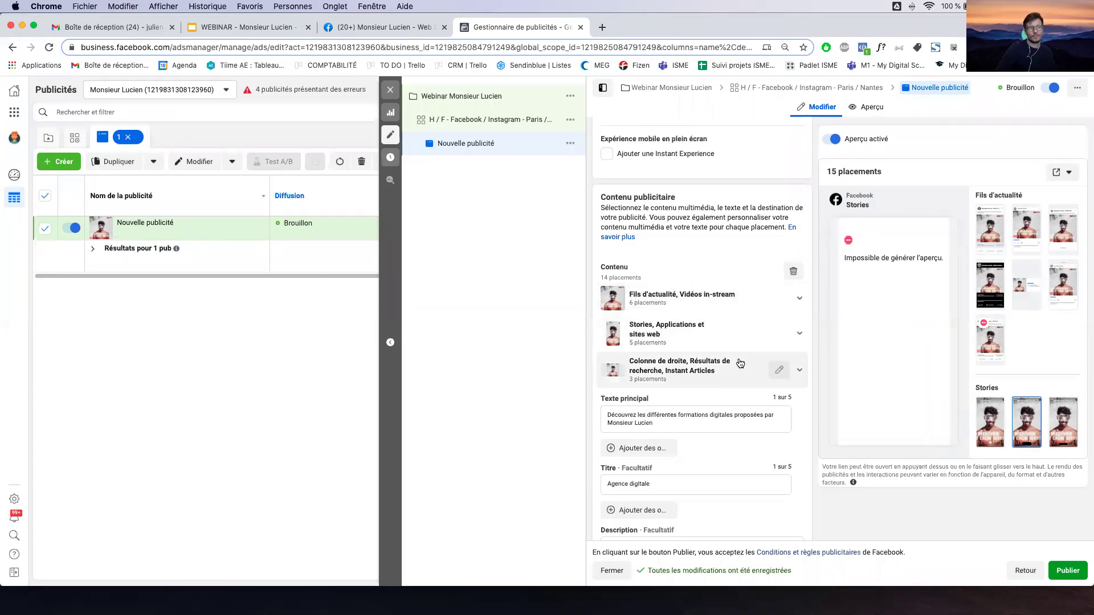
Review the ad's text, title, description, destination, call-to-action, language and tracking settings.
scroll(731, 330, down, 3)
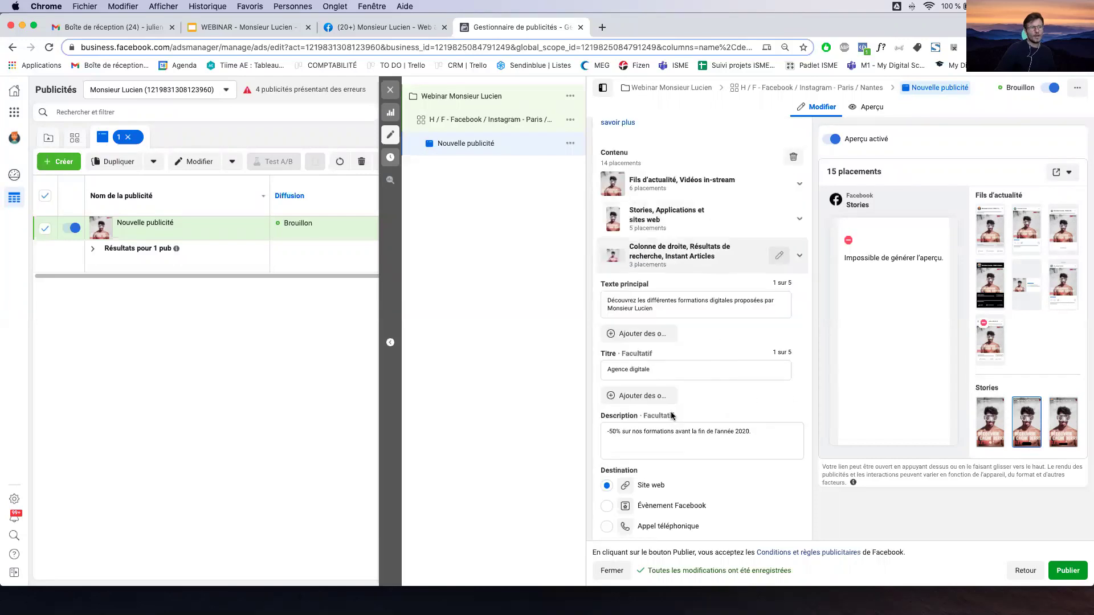
mouse_move(965, 295)
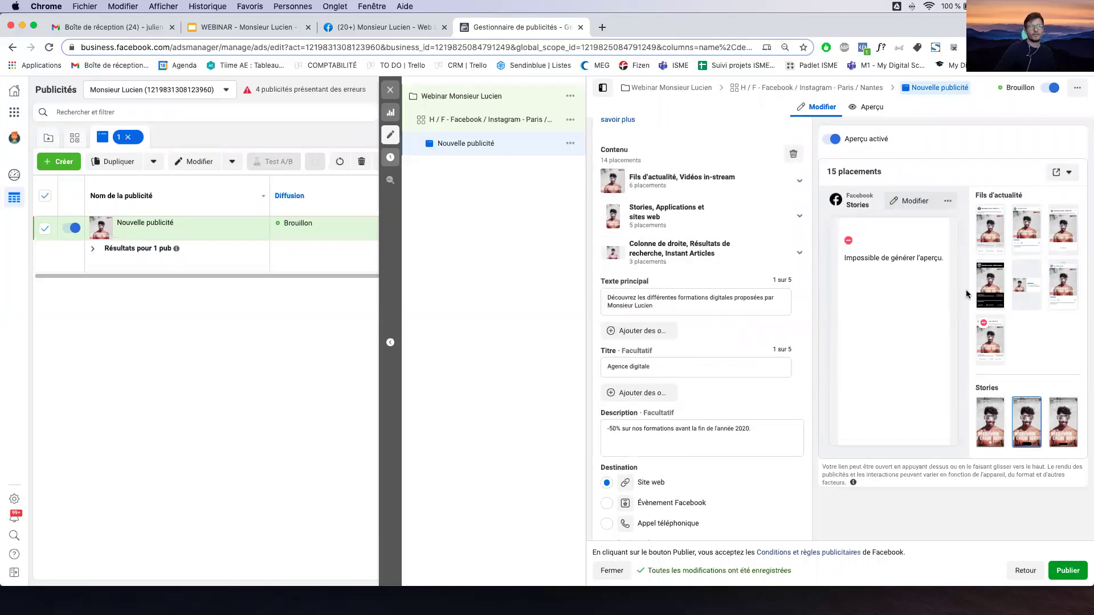
scroll(682, 354, down, 3)
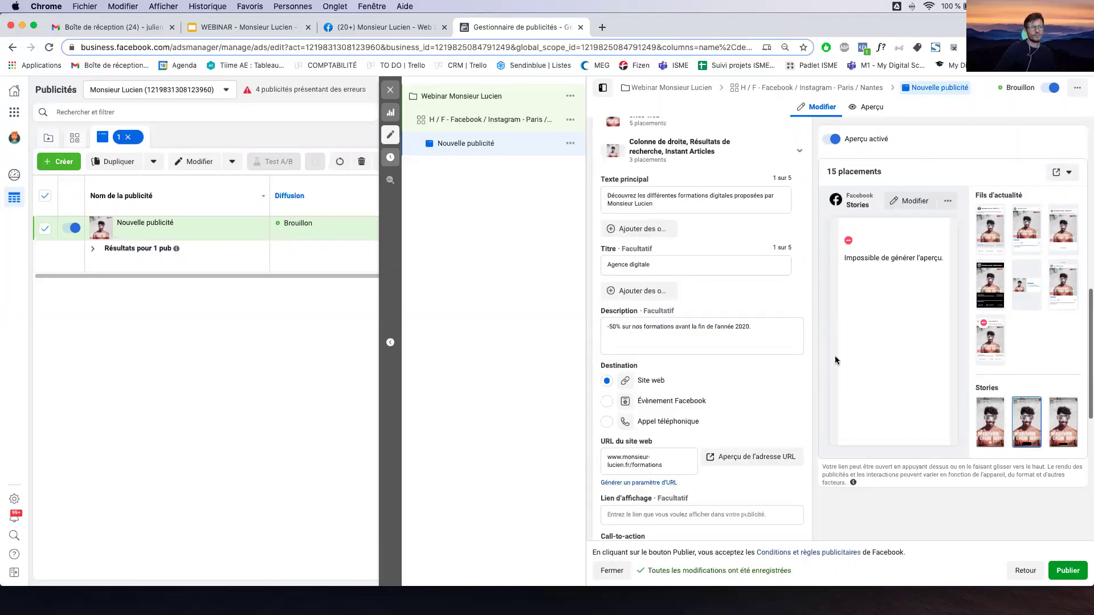
scroll(733, 388, down, 4)
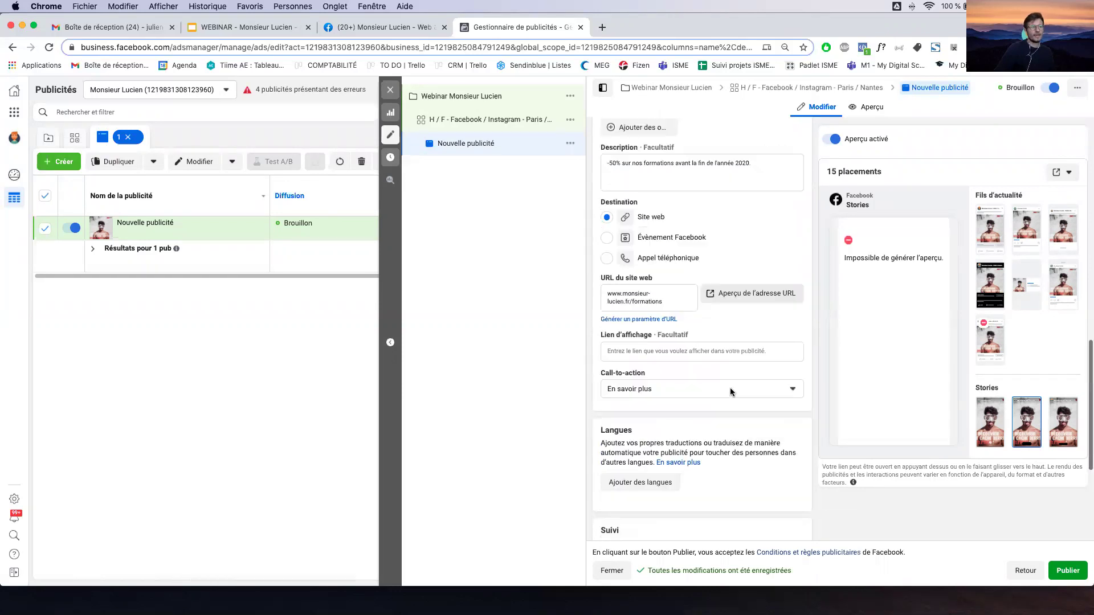
scroll(689, 432, down, 2)
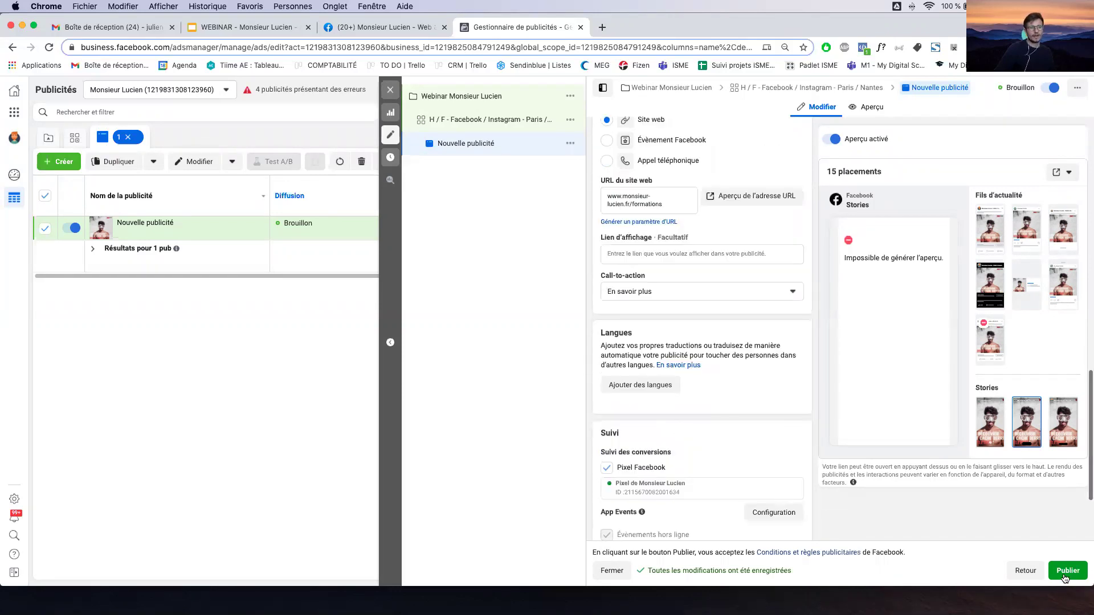
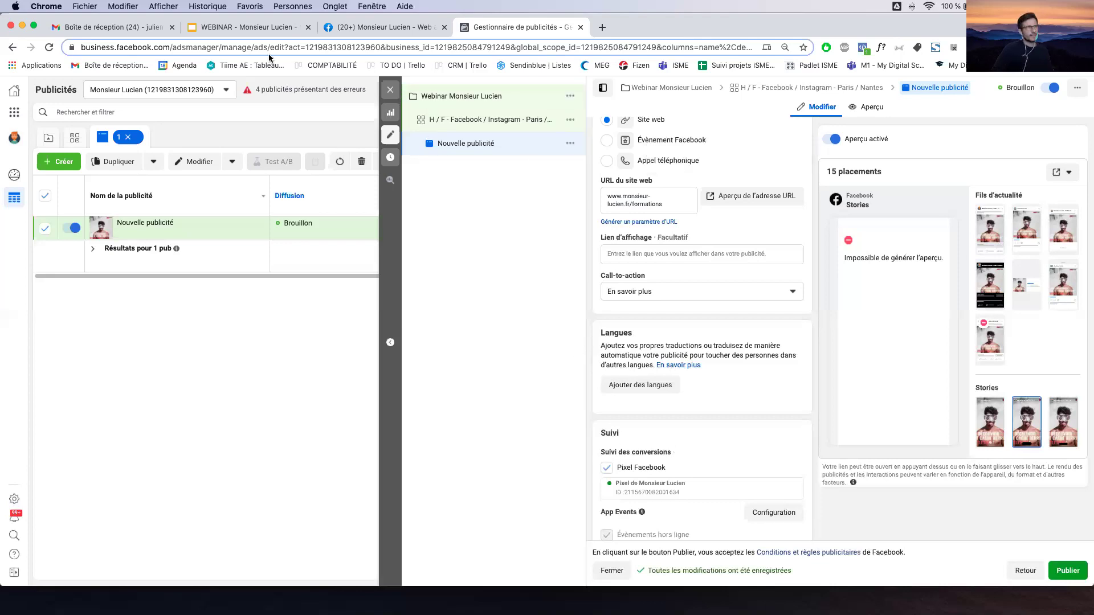
Switch to the webinar presentation in Google Slides and look through the slides on campaign setup up to "Pour aller plus loin".
click(248, 29)
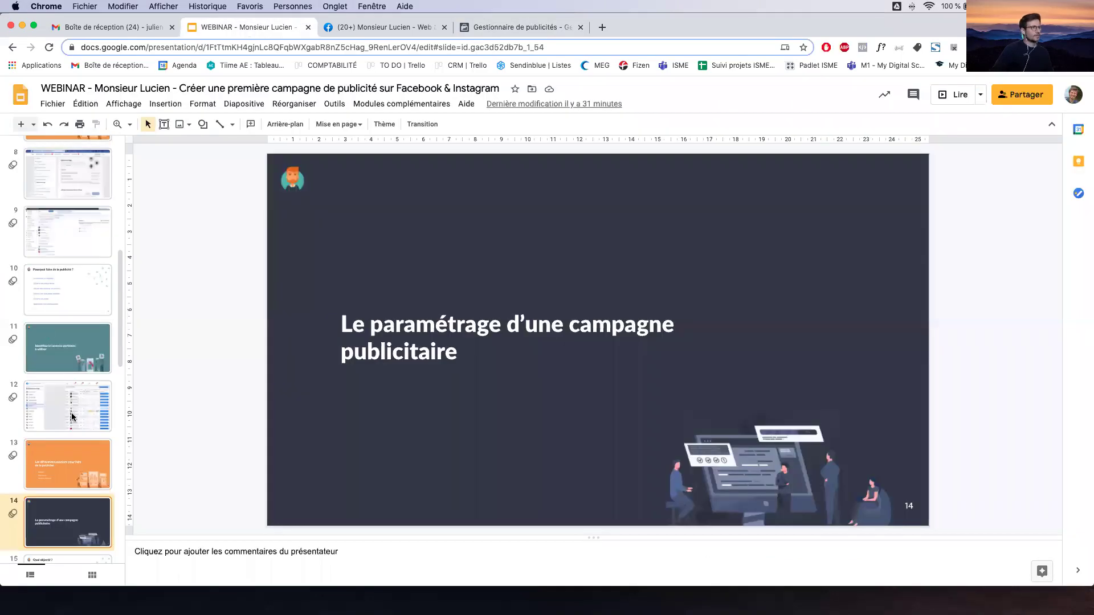
scroll(70, 415, down, 3)
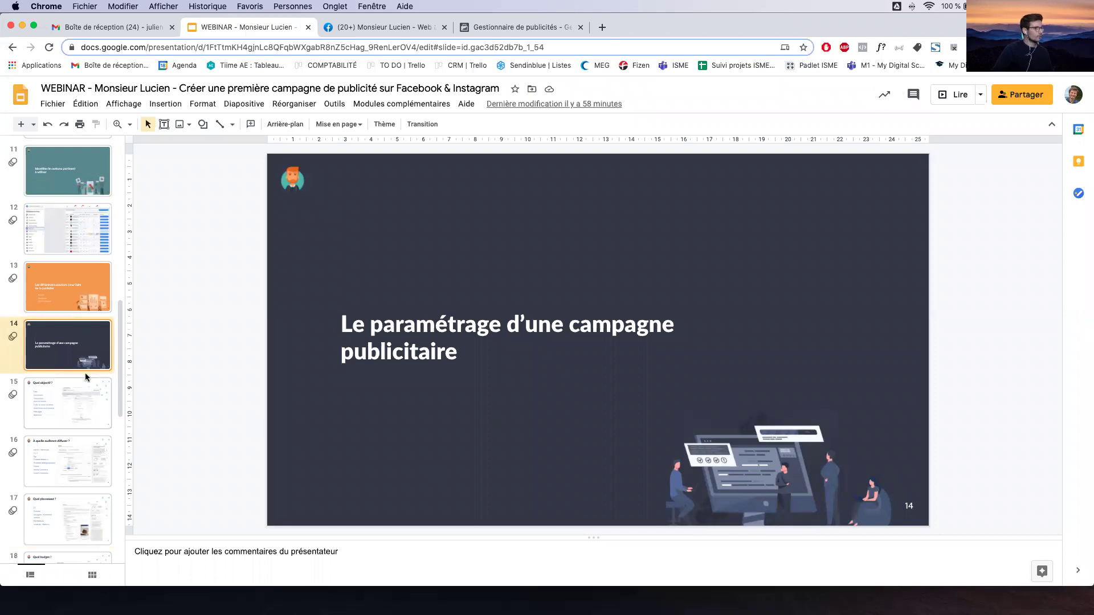
scroll(86, 373, down, 3)
scroll(85, 376, down, 2)
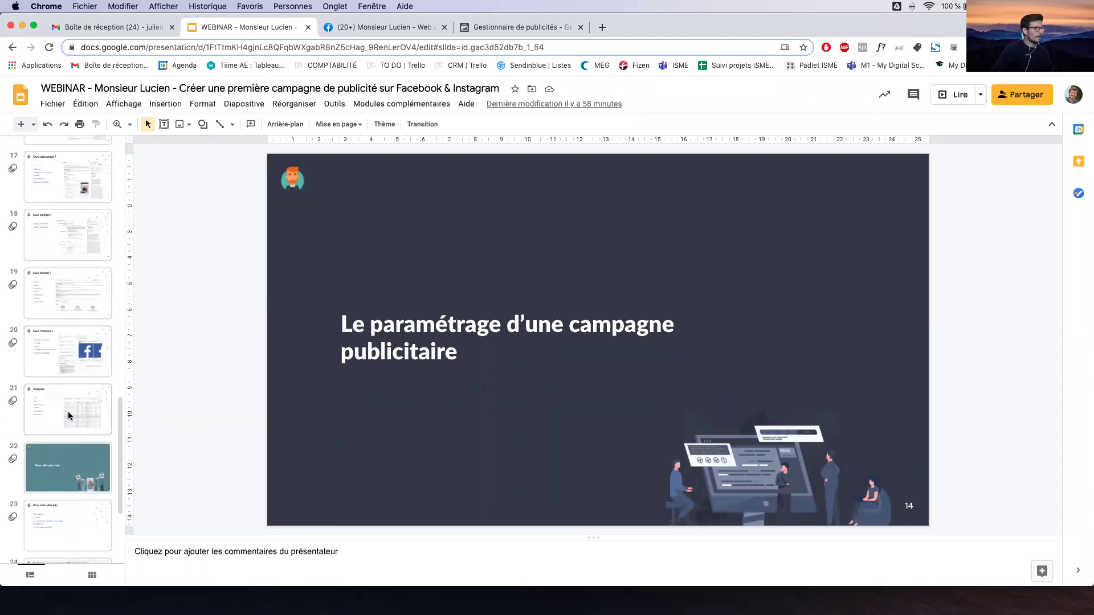
Return to Facebook Ads Manager, switch to the ad account owned by MY BNB France and dismiss the notice about the harmonised creation method.
click(486, 29)
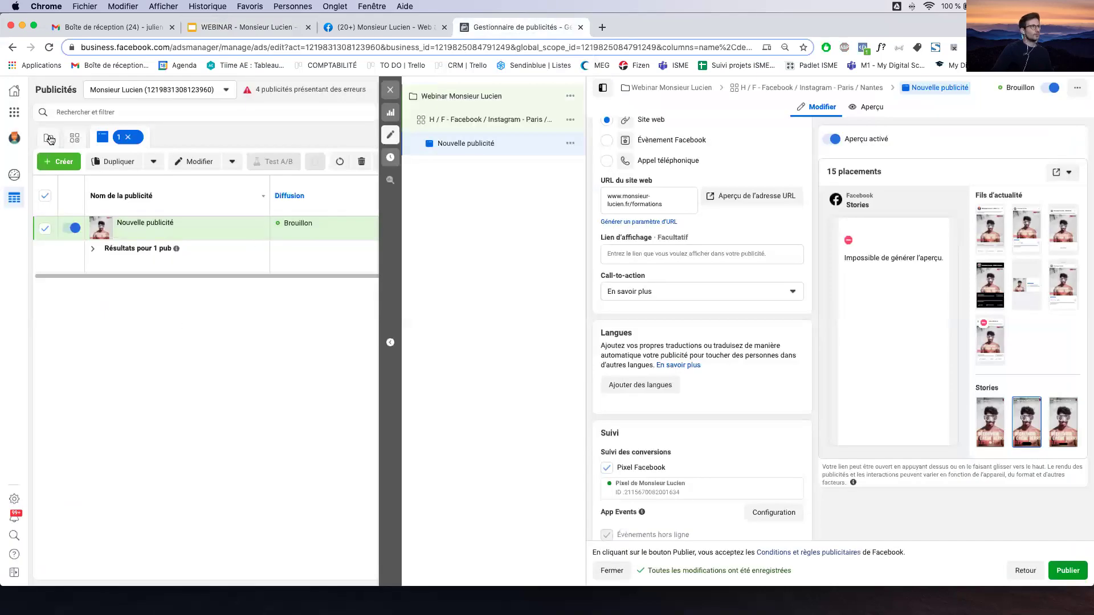
click(114, 89)
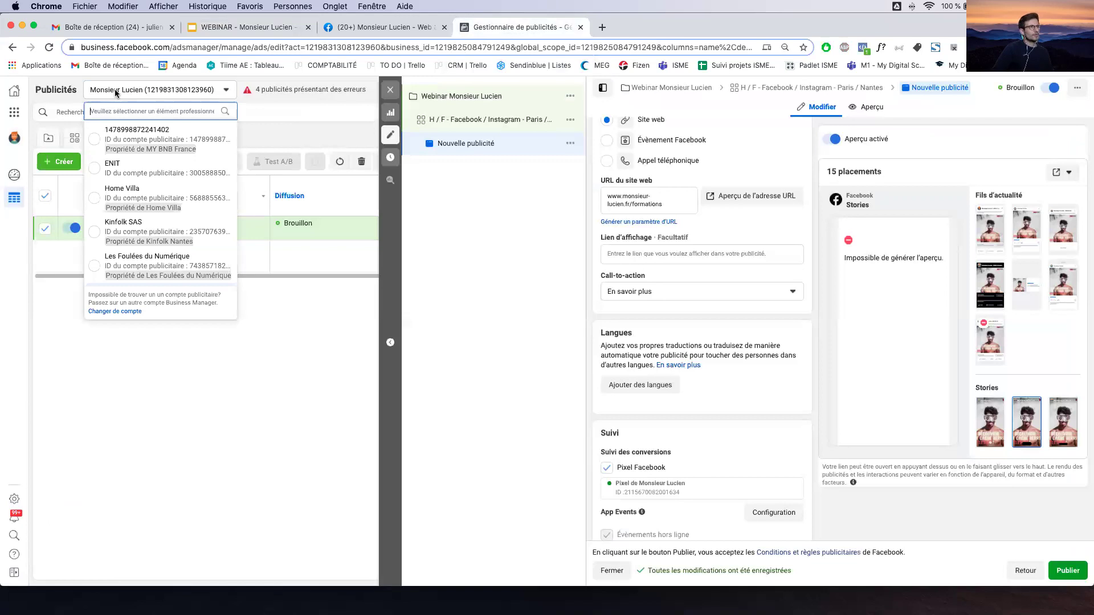
click(59, 155)
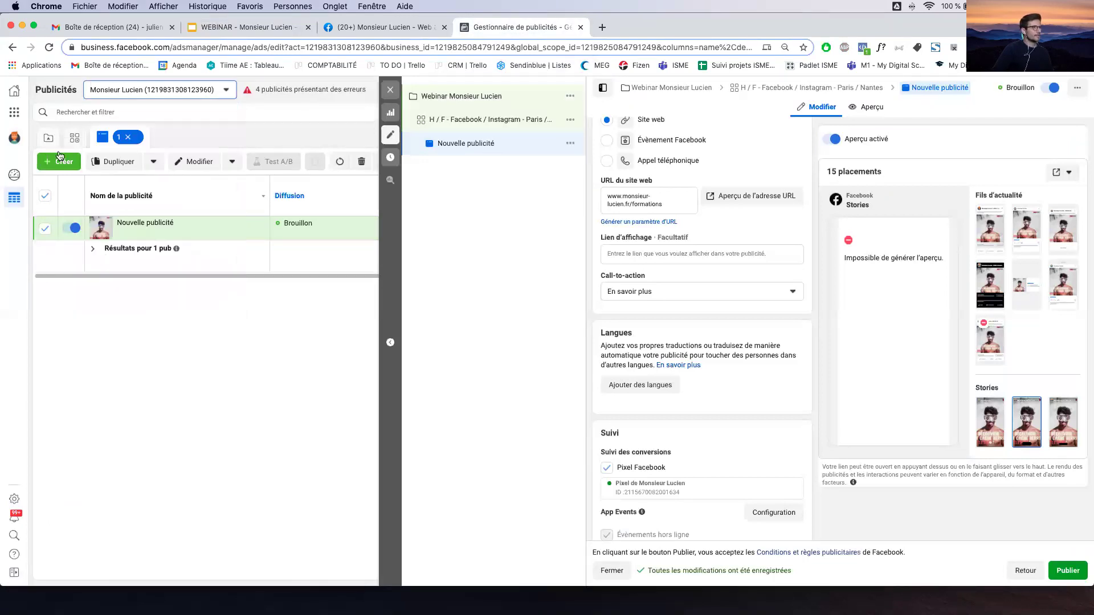
click(193, 89)
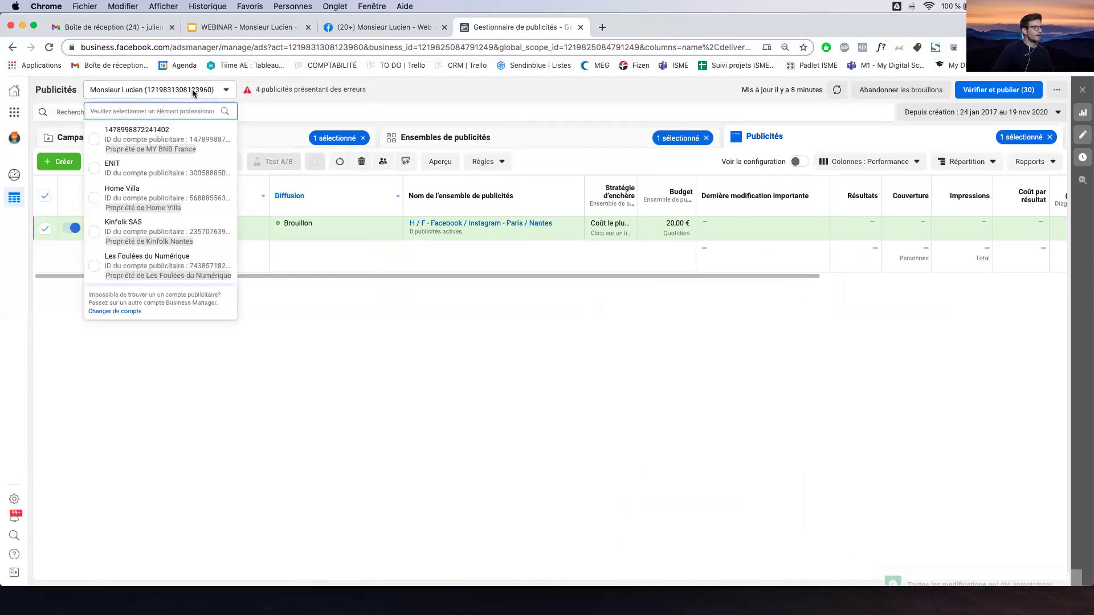
click(168, 139)
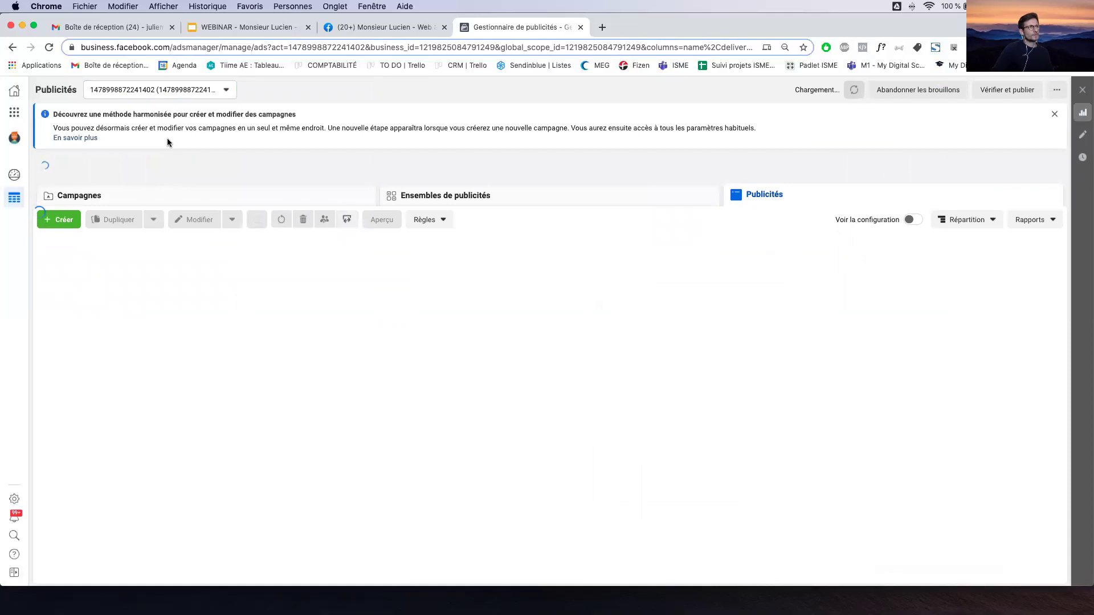
click(1055, 116)
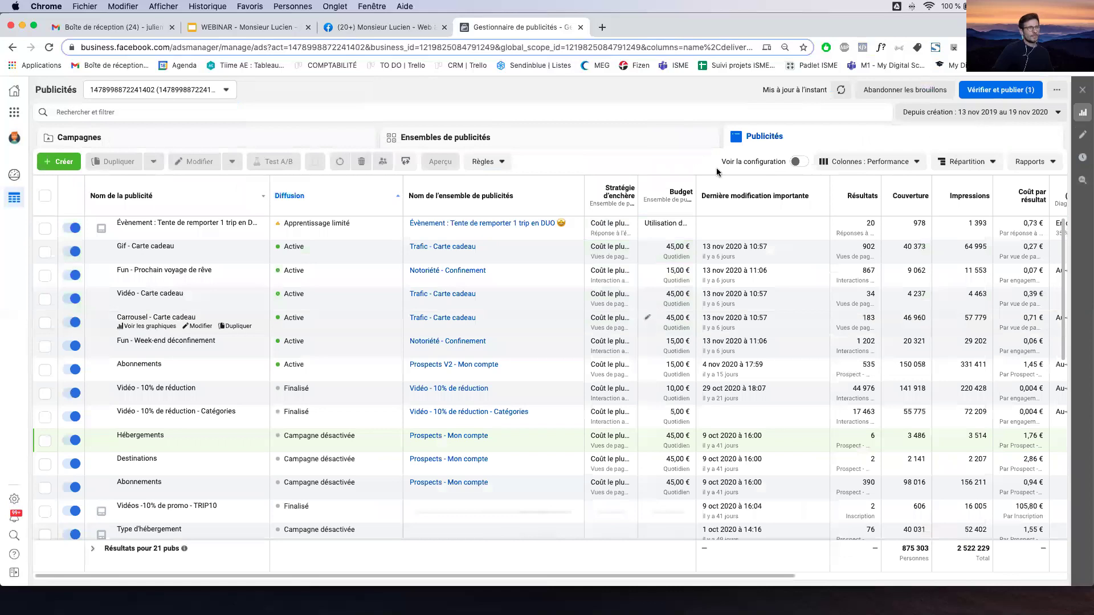
click(709, 113)
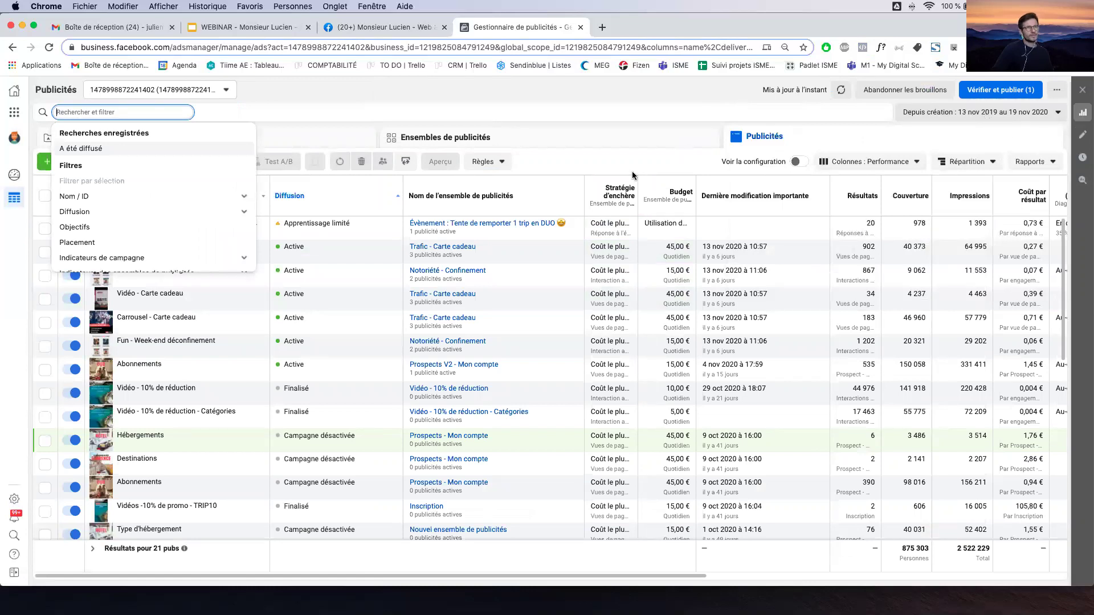
click(6, 326)
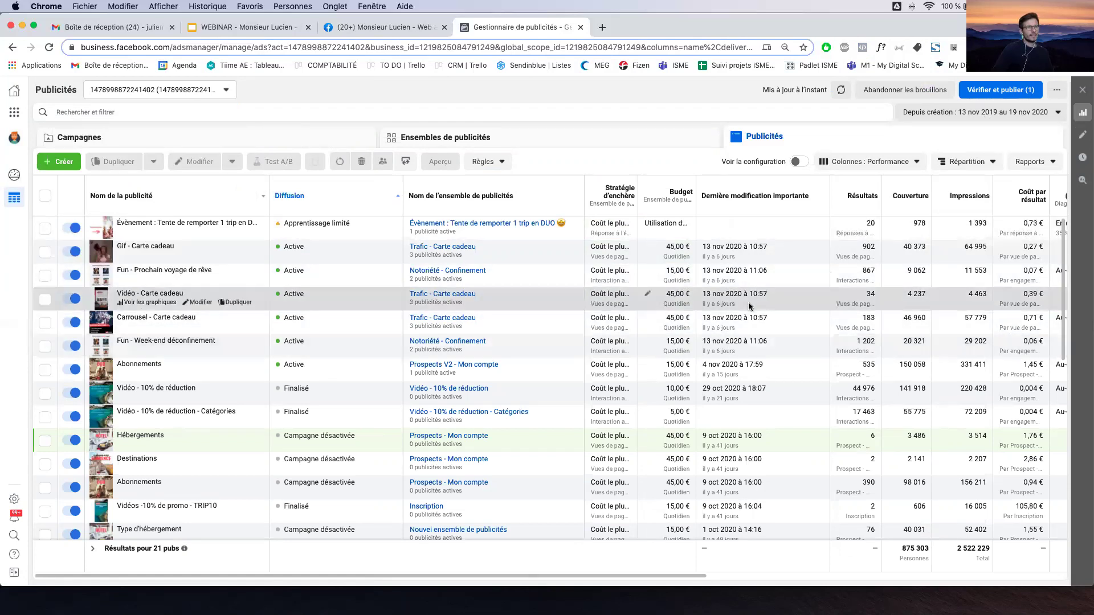
Examine the results and cost per result of the ads, especially the active "Abonnements" ad in the "Prospects V2 - Mon compte" set.
scroll(809, 263, right, 2)
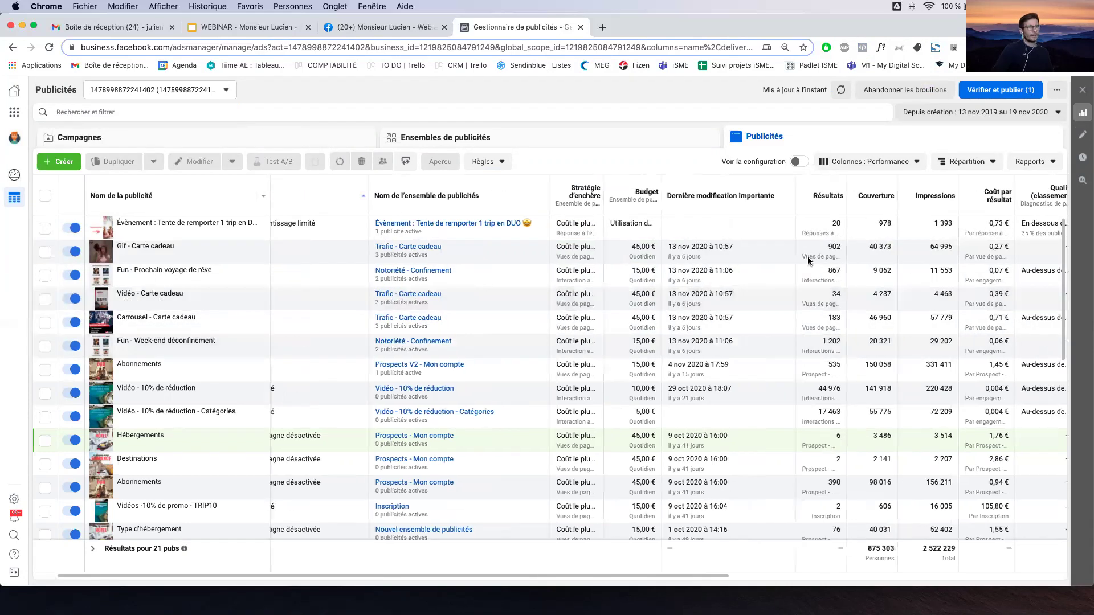
scroll(809, 261, right, 1)
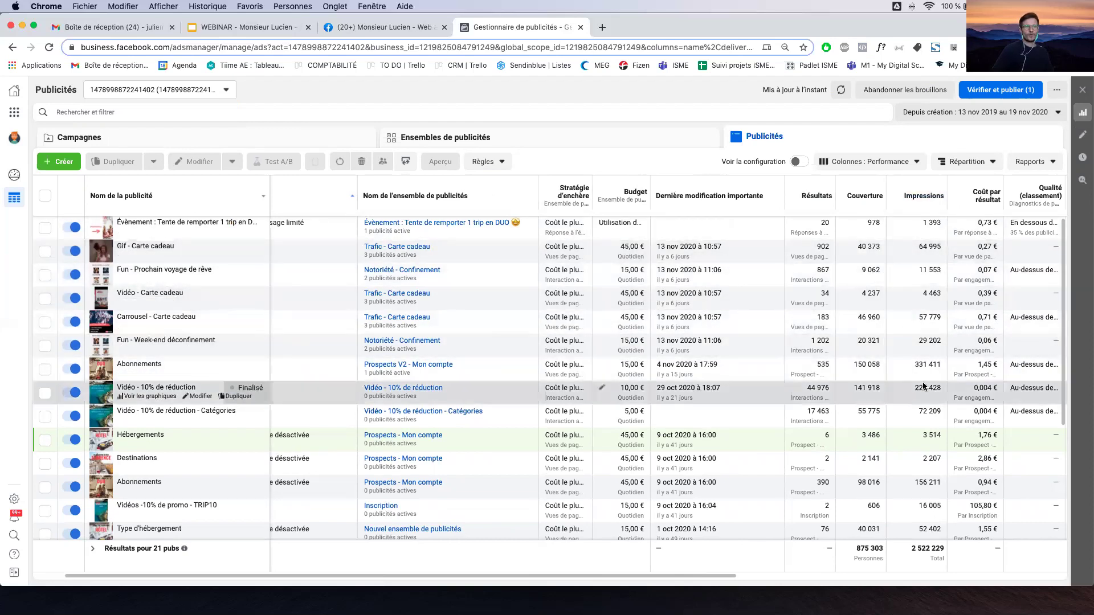
scroll(996, 239, down, 1)
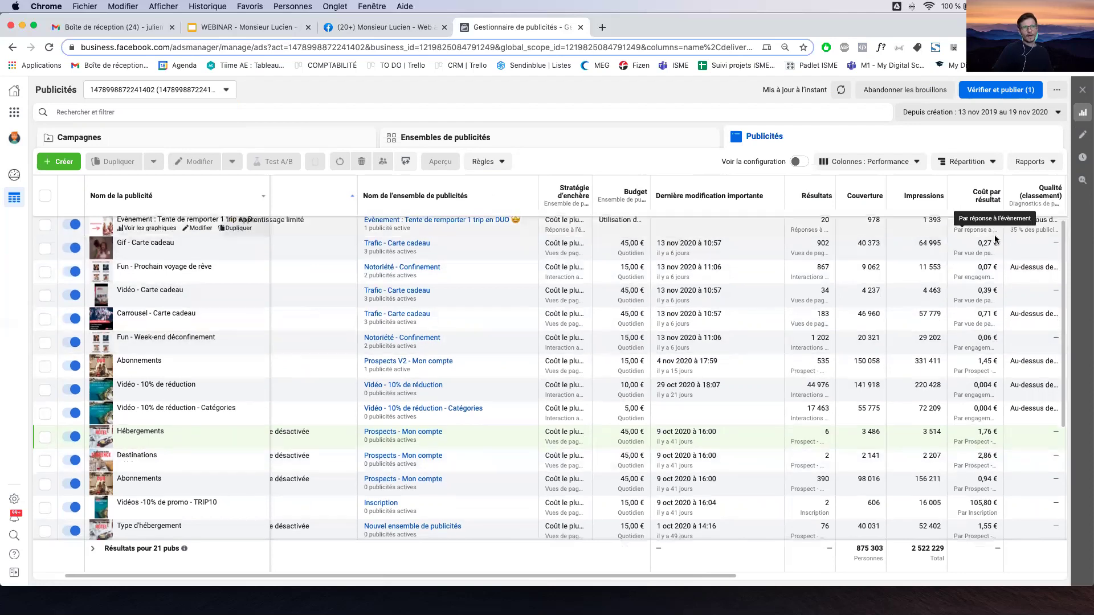
scroll(995, 239, down, 2)
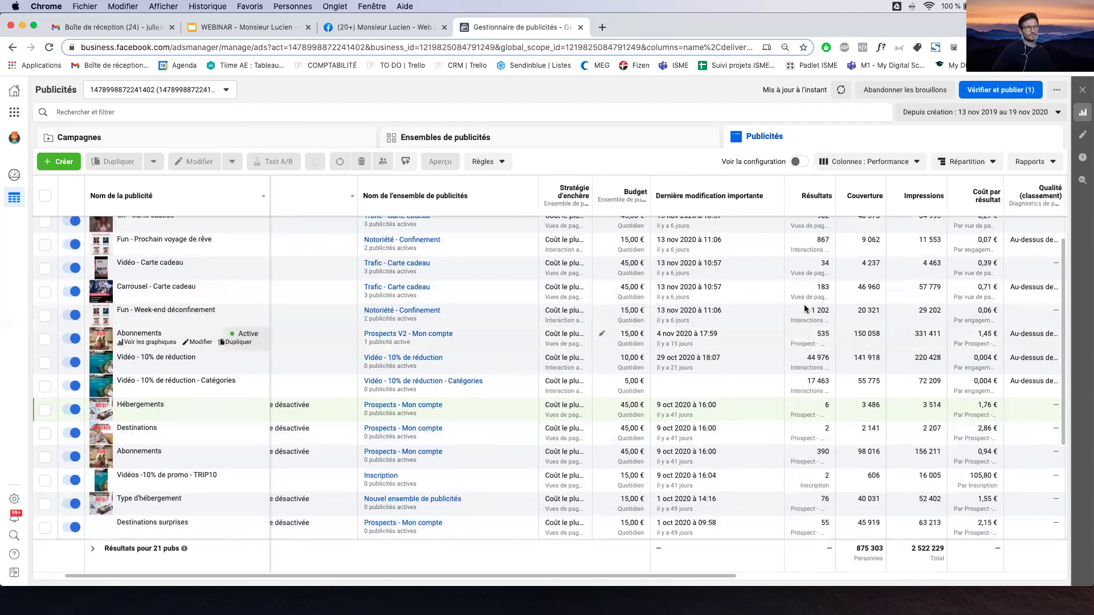
scroll(809, 285, up, 1)
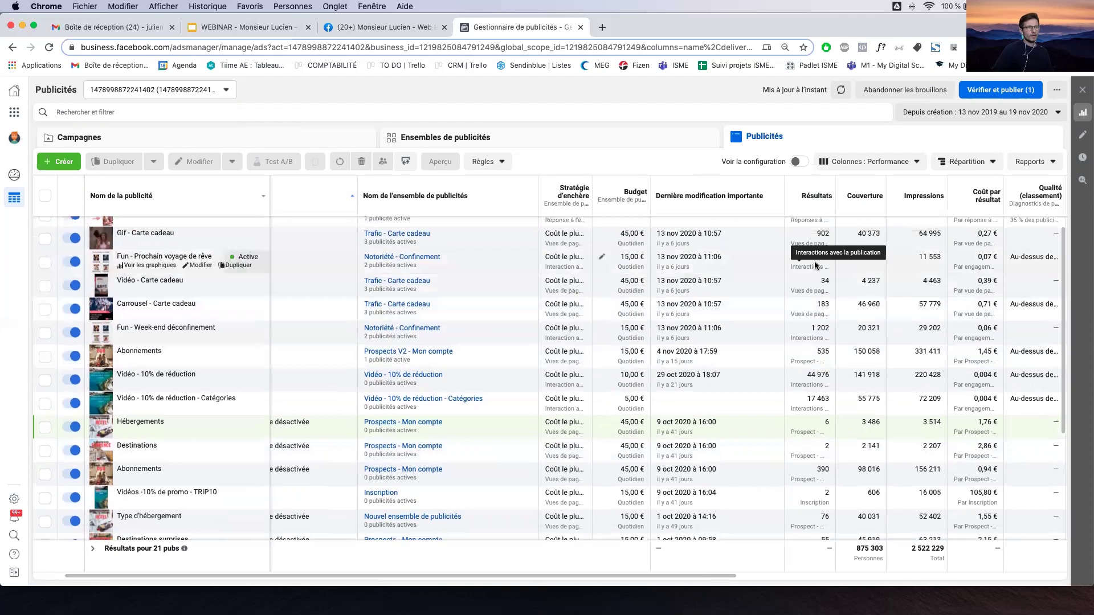
double_click(820, 349)
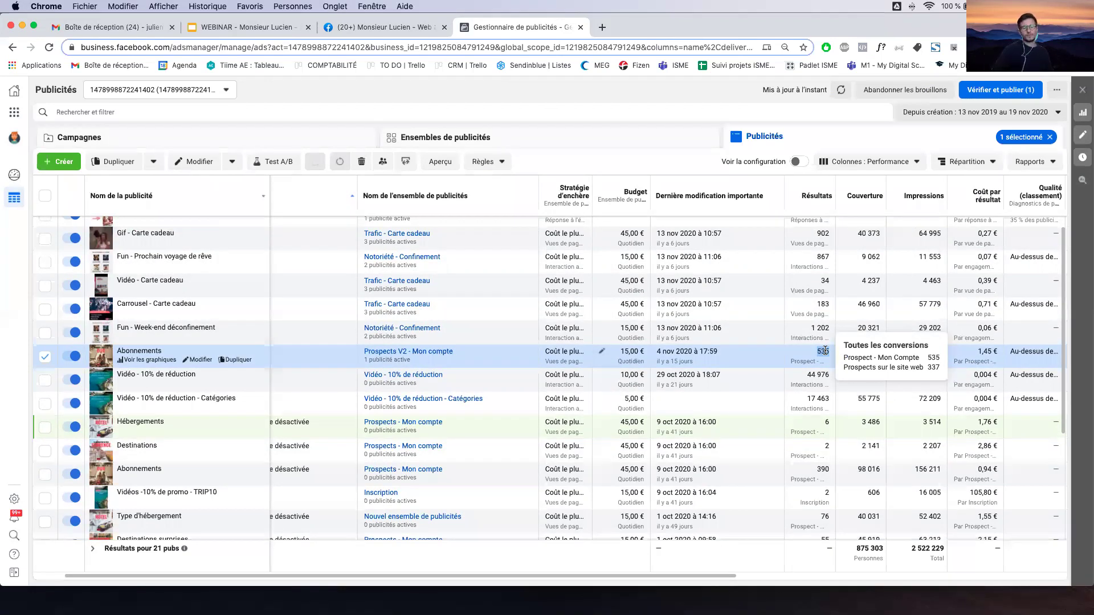
double_click(987, 351)
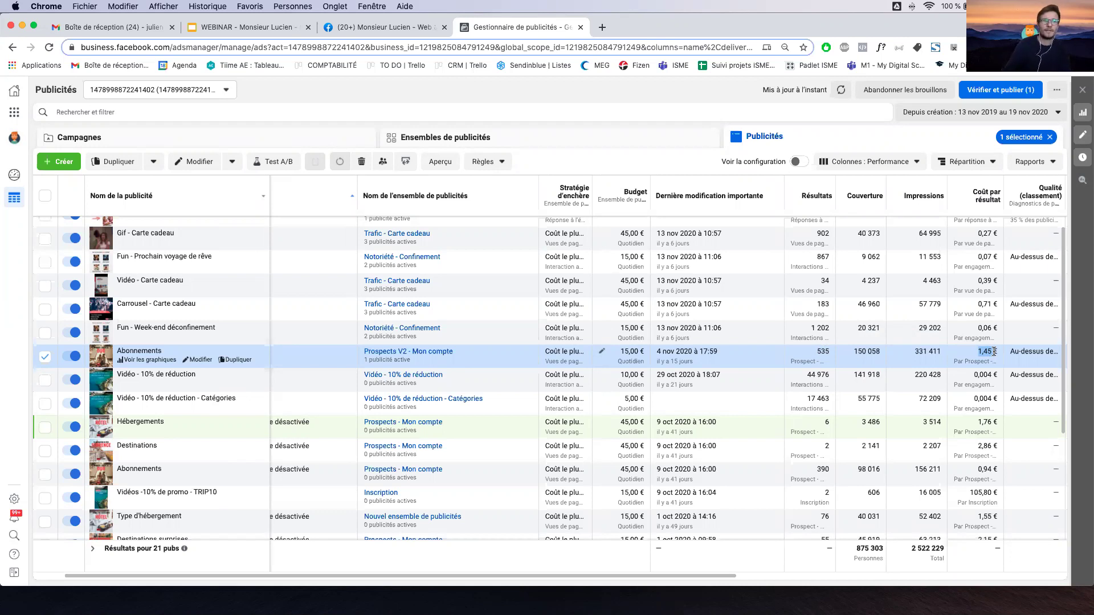
Examine the quality, interaction and conversion rankings, amount spent, end date and link clicks of the ads.
scroll(963, 347, right, 3)
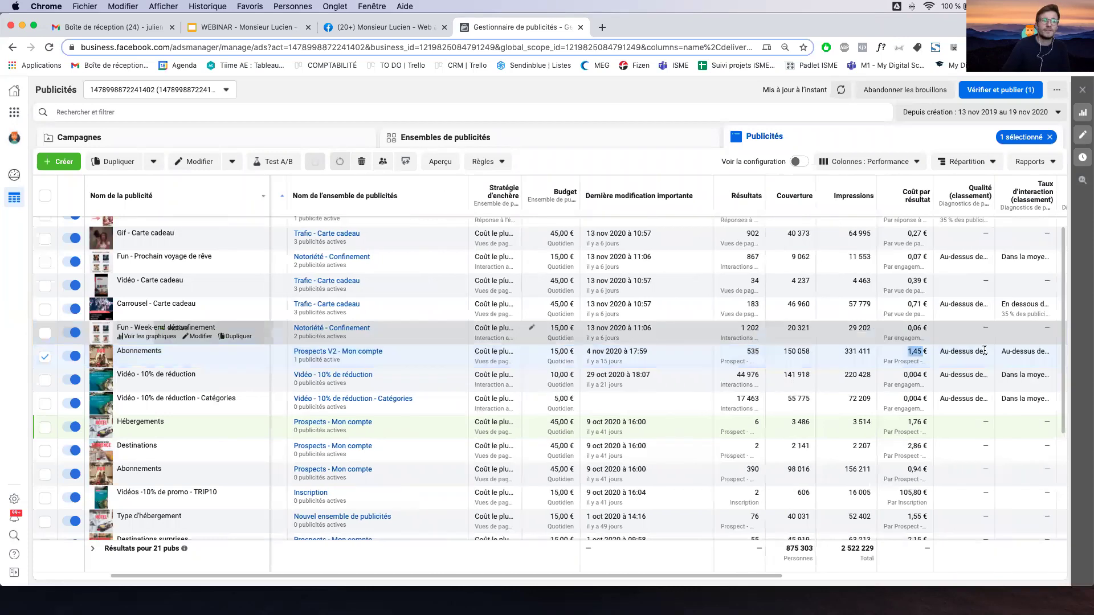
scroll(981, 355, right, 6)
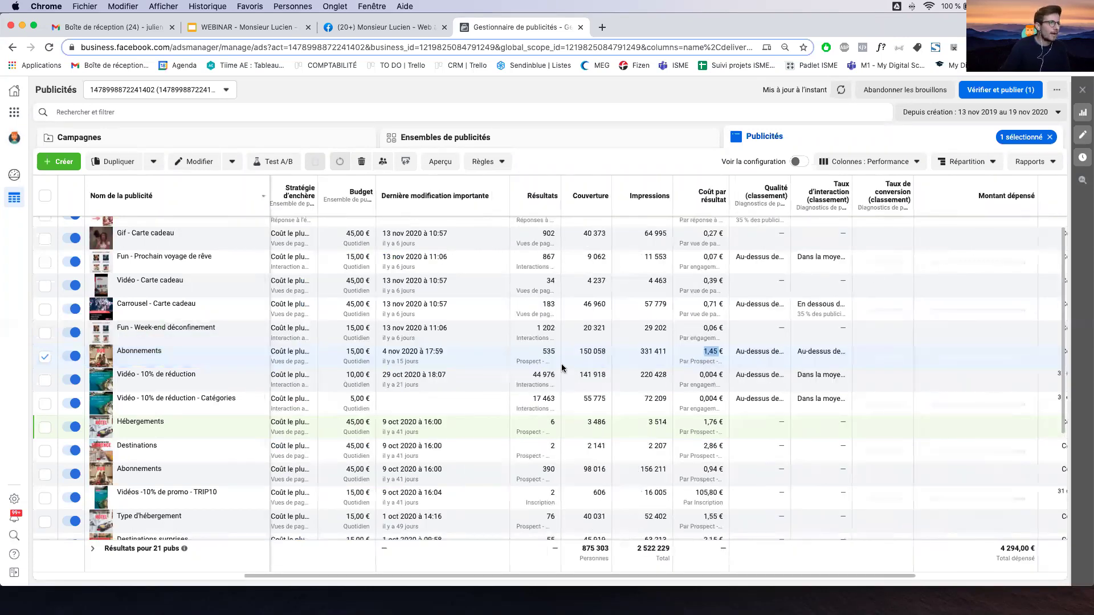
scroll(562, 368, right, 6)
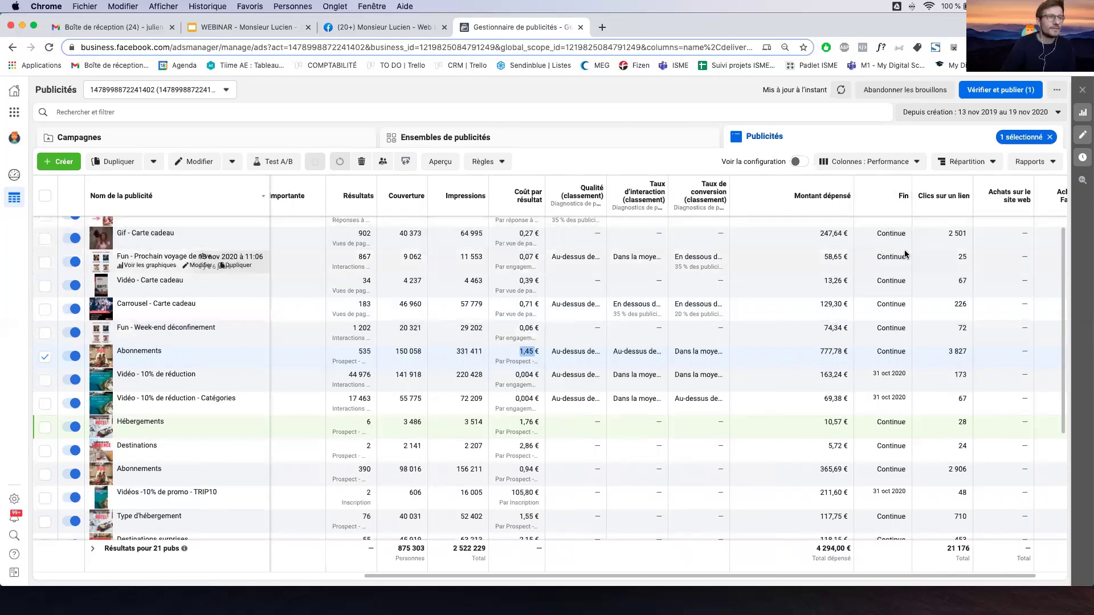
scroll(906, 253, right, 2)
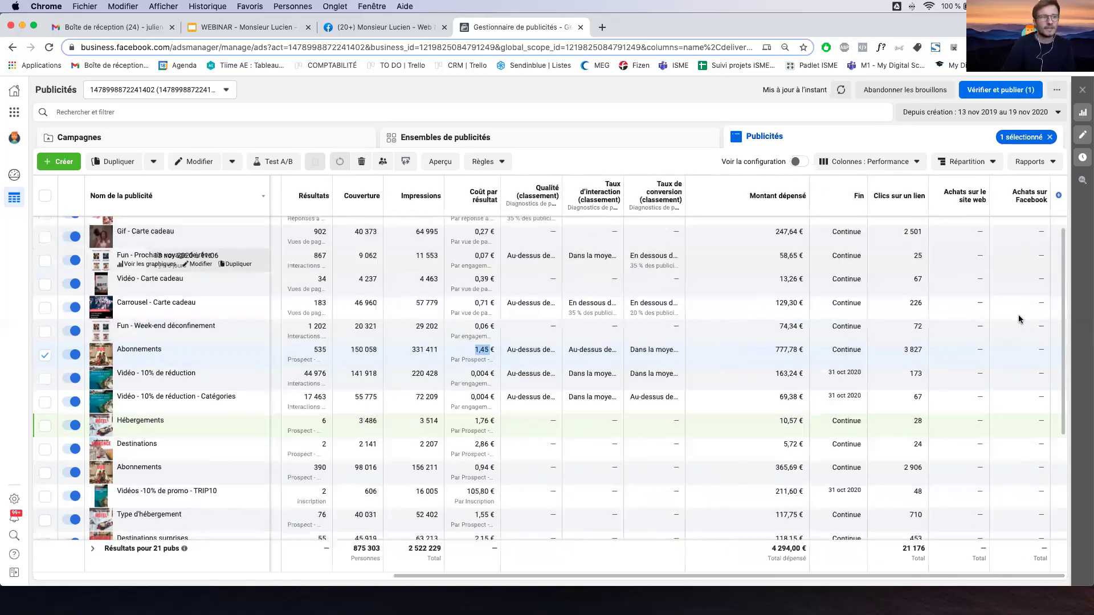
Add the Répétition column to the ads table and check its value for the "Vidéos -10% de promo - TRIP10" ad.
scroll(1019, 317, down, 5)
click(1058, 197)
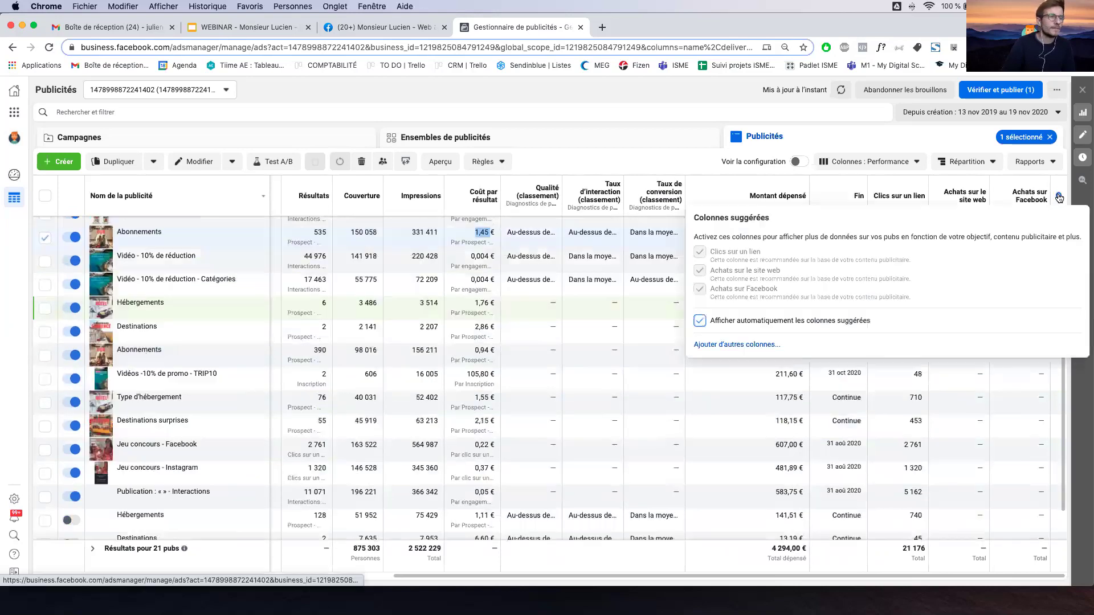
click(757, 347)
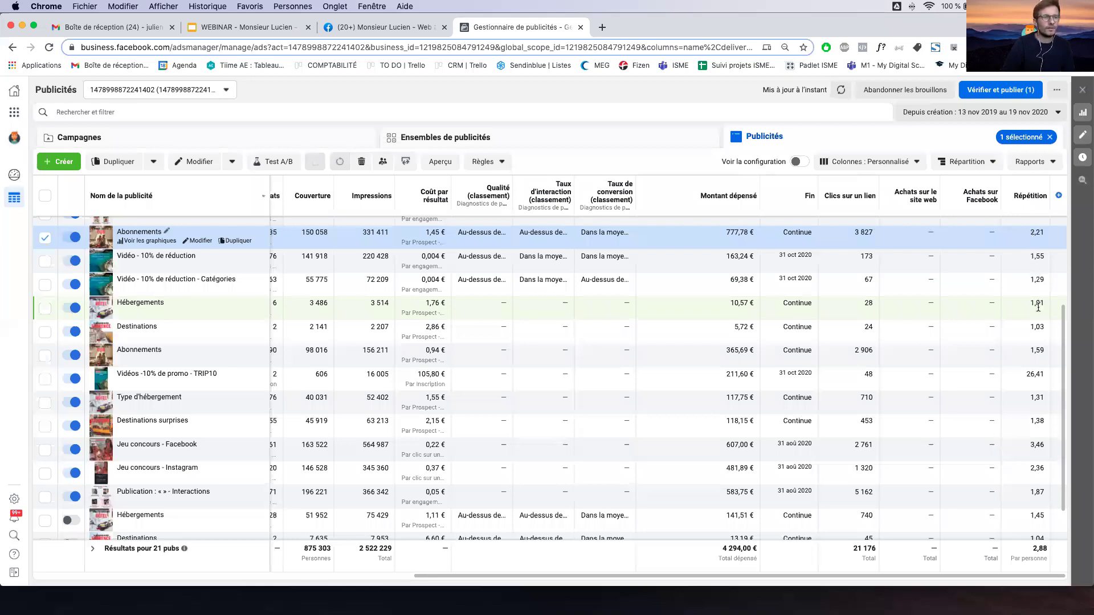
double_click(1034, 374)
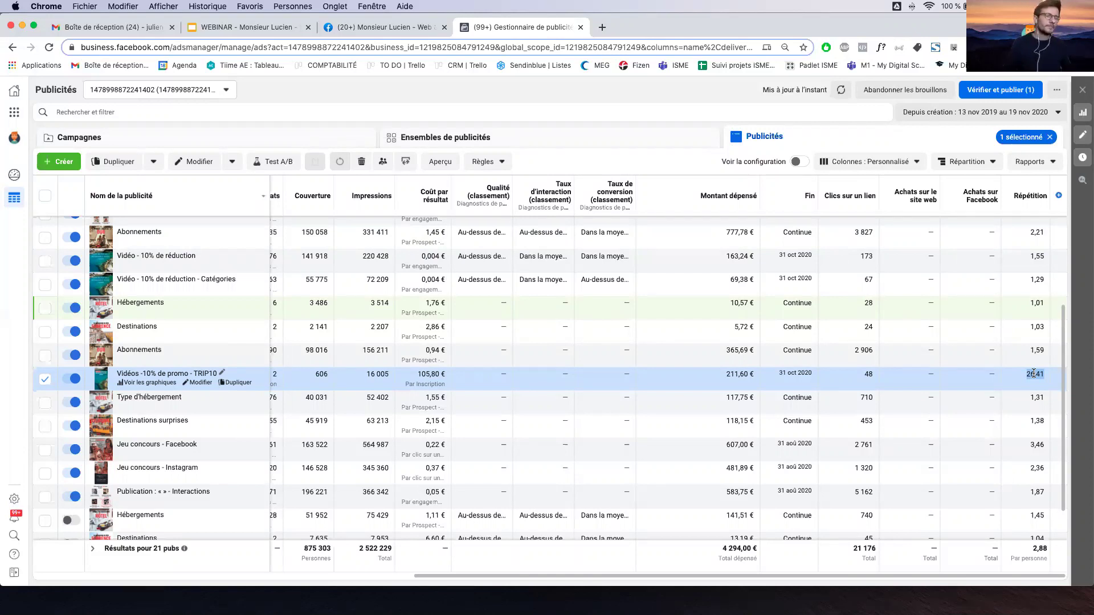
Switch to the webinar presentation in Google Slides and open slide 22, "Pour aller plus loin".
click(219, 29)
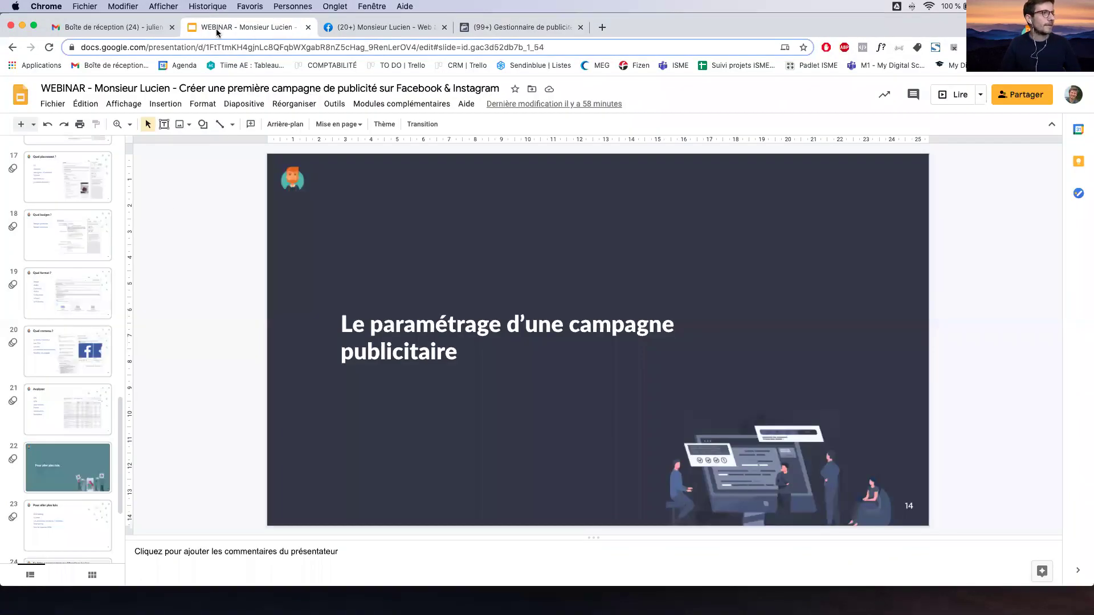
click(71, 456)
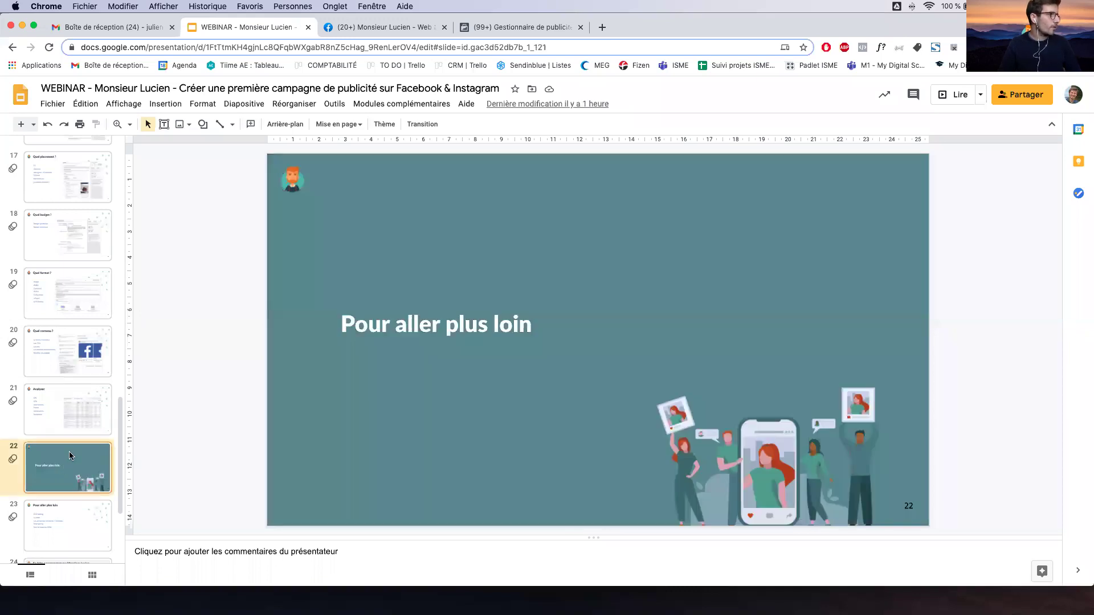